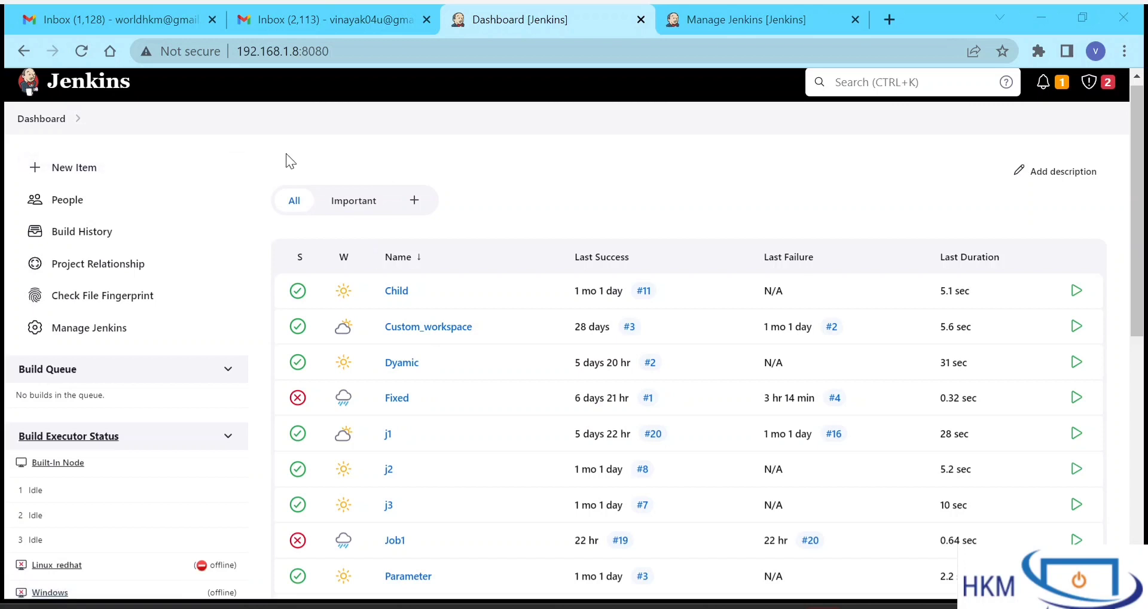
- From the Gmail inbox, open Manage your Google Account via the avatar
click(157, 23)
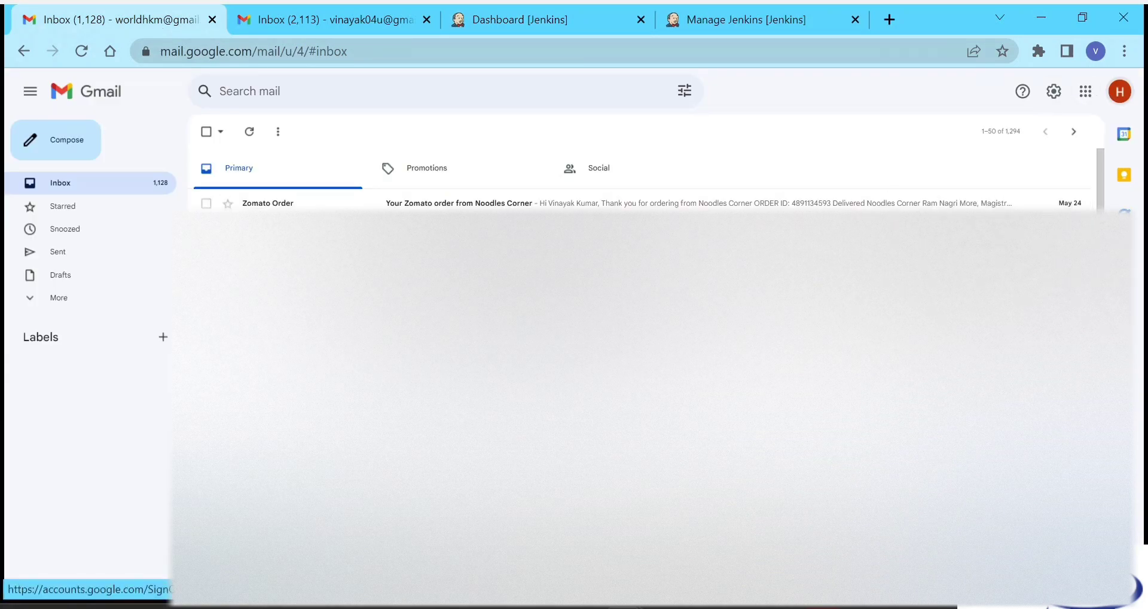
click(1118, 93)
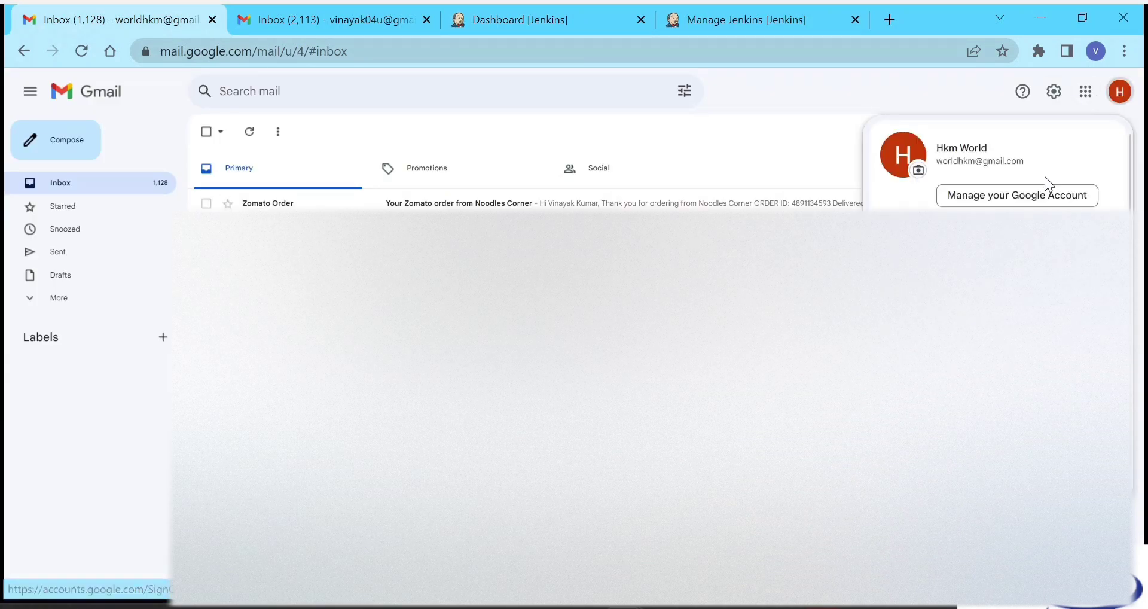
click(1033, 203)
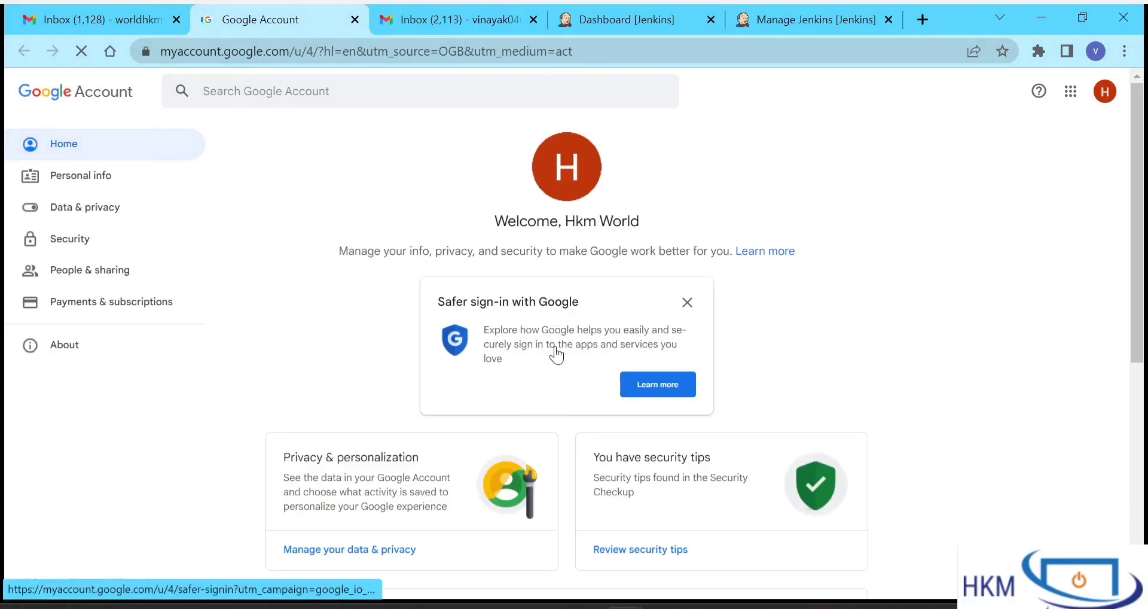
scroll(355, 394, down, 7)
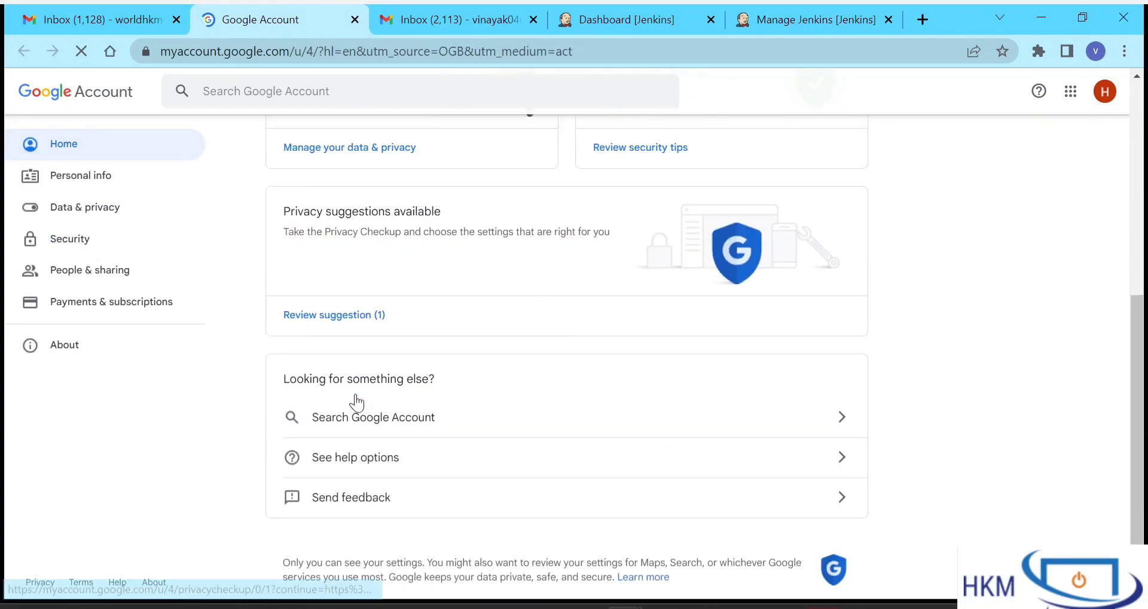
scroll(357, 402, up, 7)
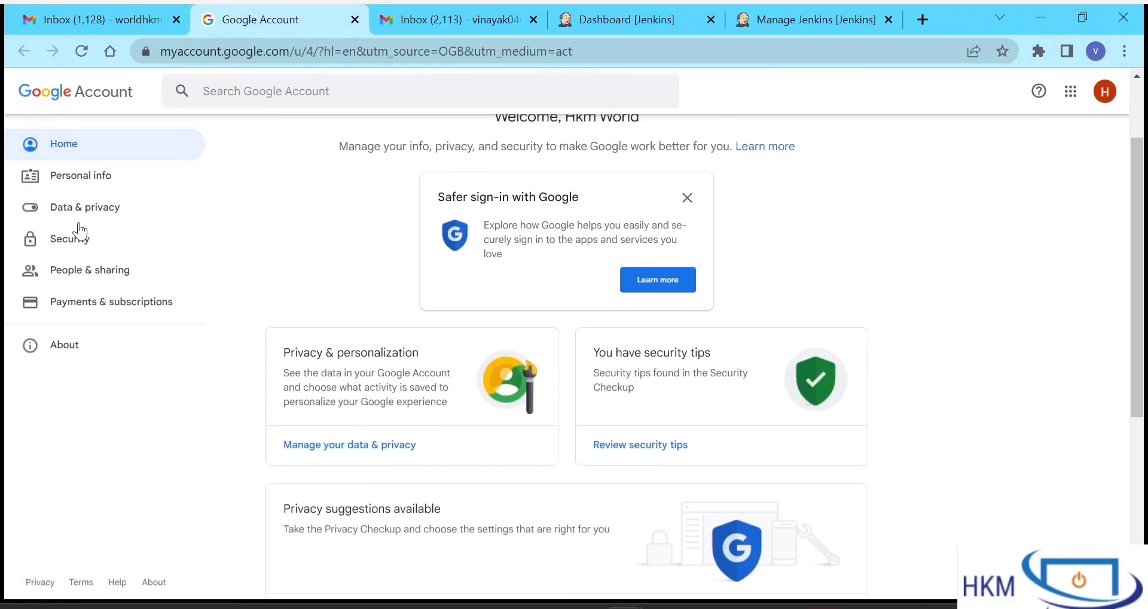
- Go to the Security section and review 2-Step Verification and the existing app password
click(83, 247)
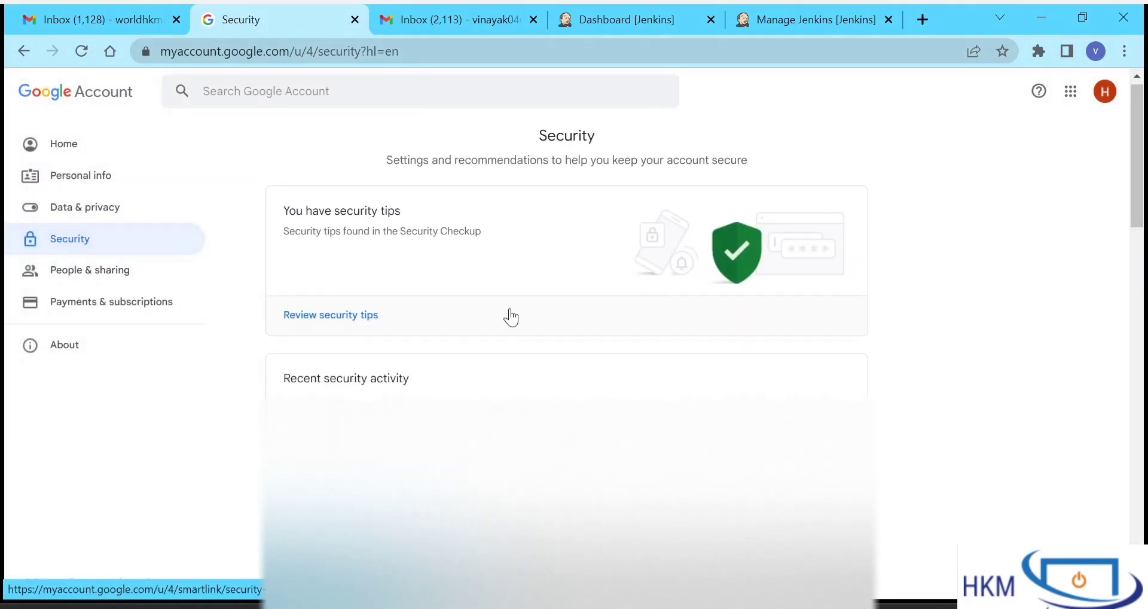
scroll(508, 316, down, 4)
scroll(510, 317, down, 3)
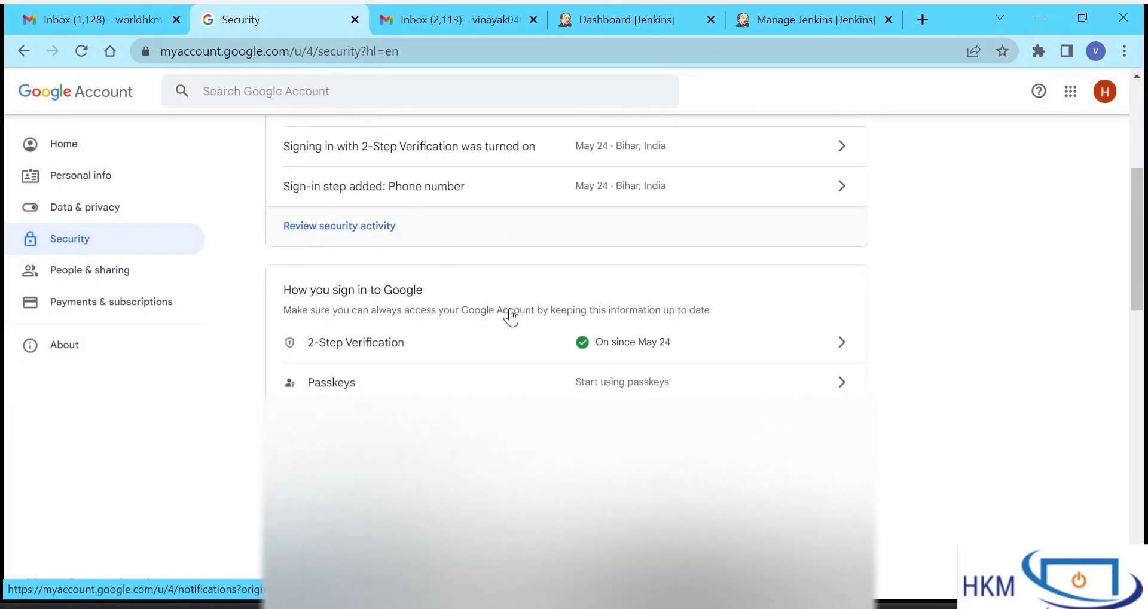
scroll(509, 317, up, 2)
scroll(512, 316, up, 1)
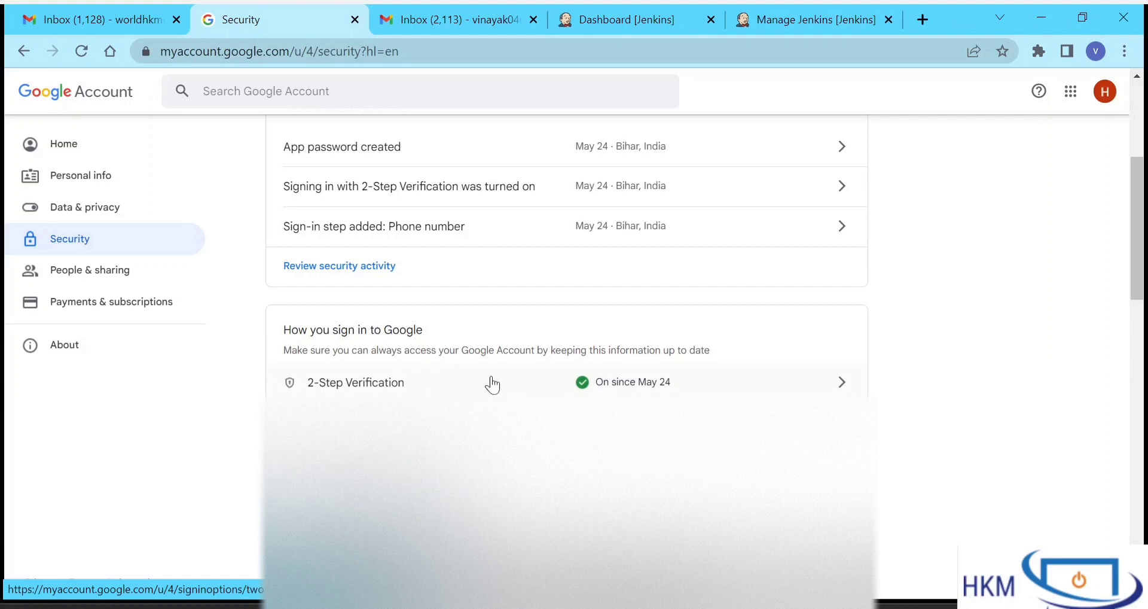
scroll(565, 385, up, 2)
scroll(568, 388, up, 1)
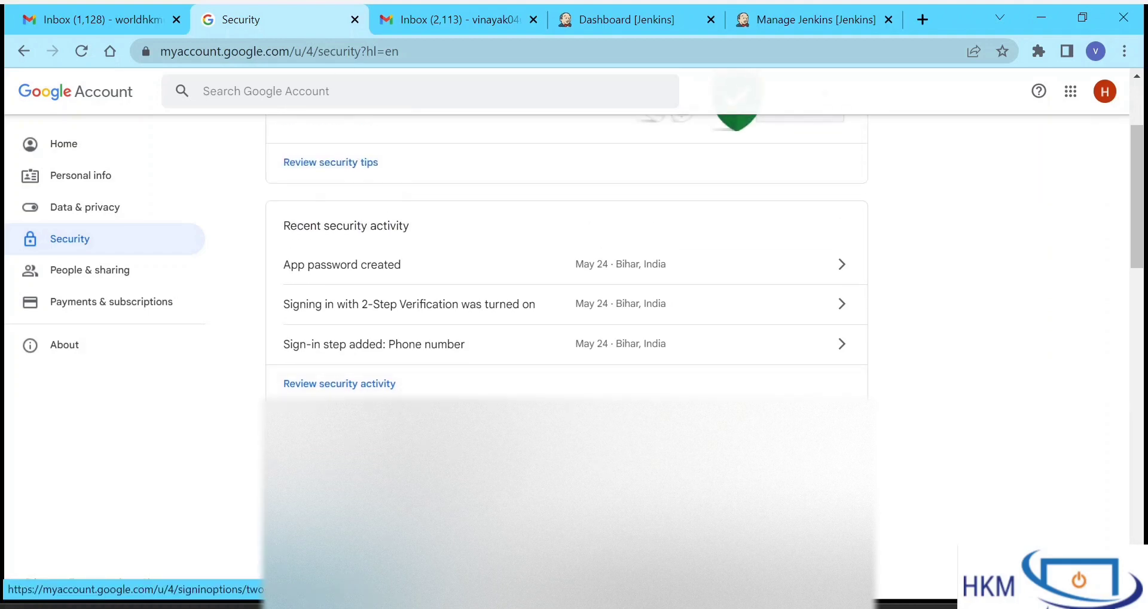
scroll(568, 388, up, 3)
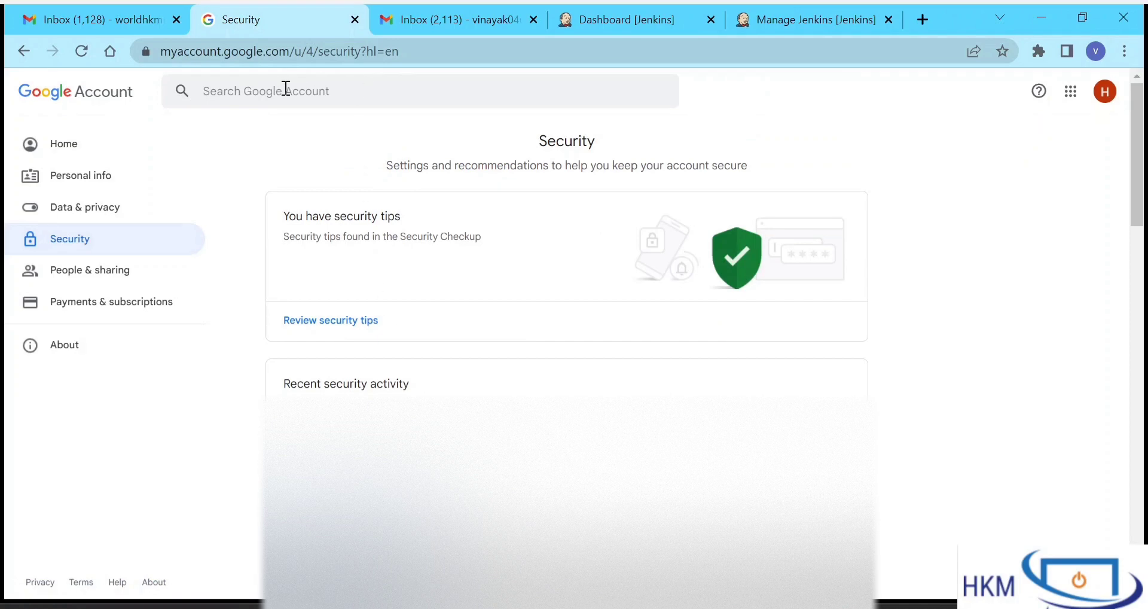
- Search 'app password' in Google Account and open App passwords, re-entering the account password
click(306, 89)
text(app passw)
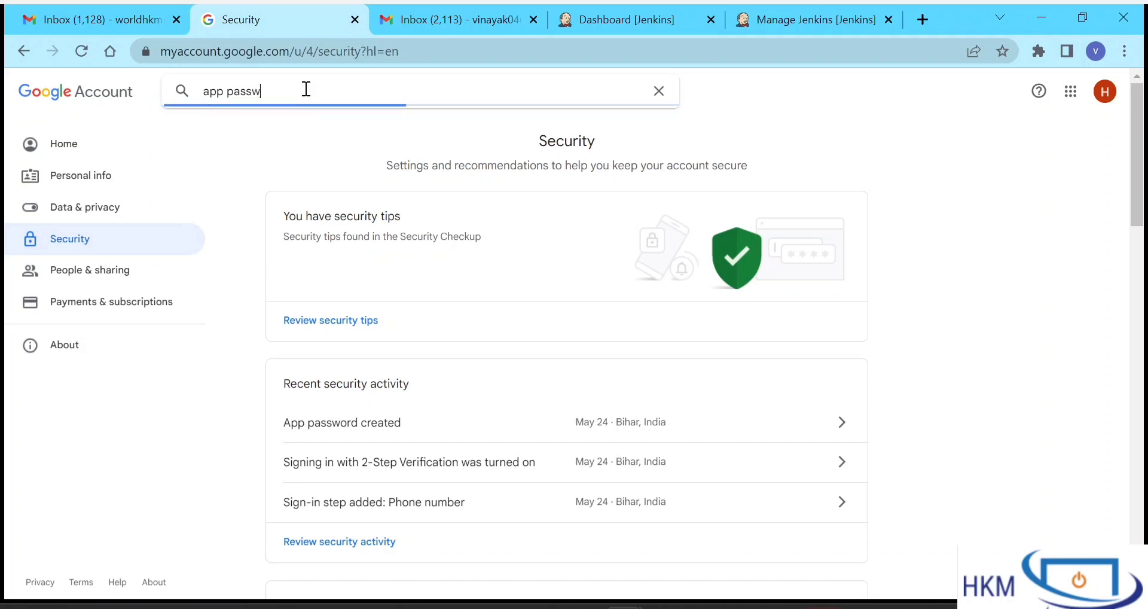
text(ord)
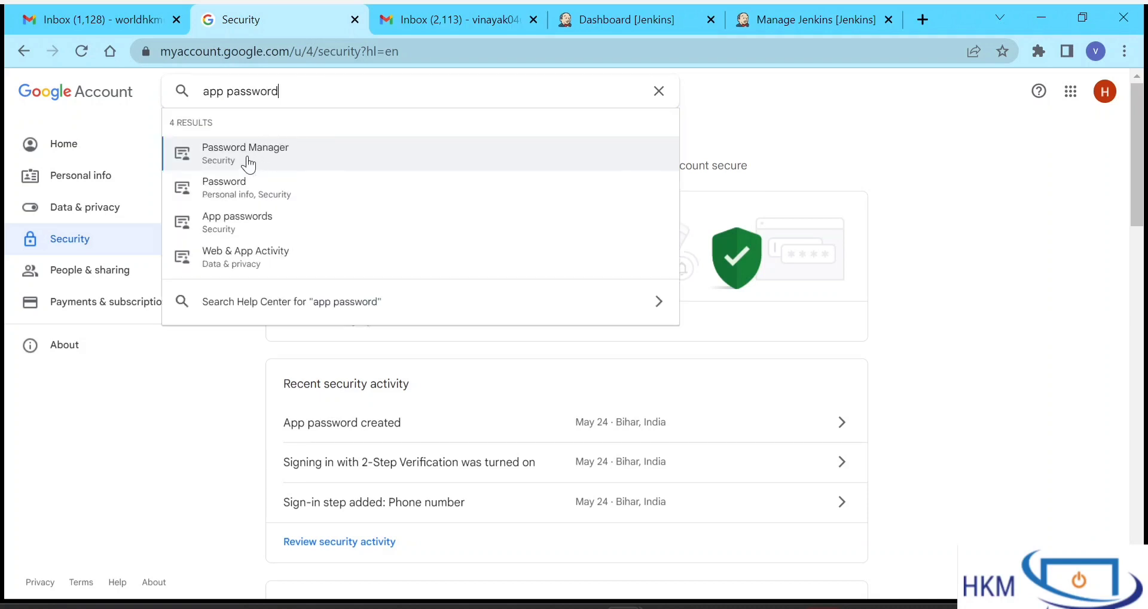
click(233, 224)
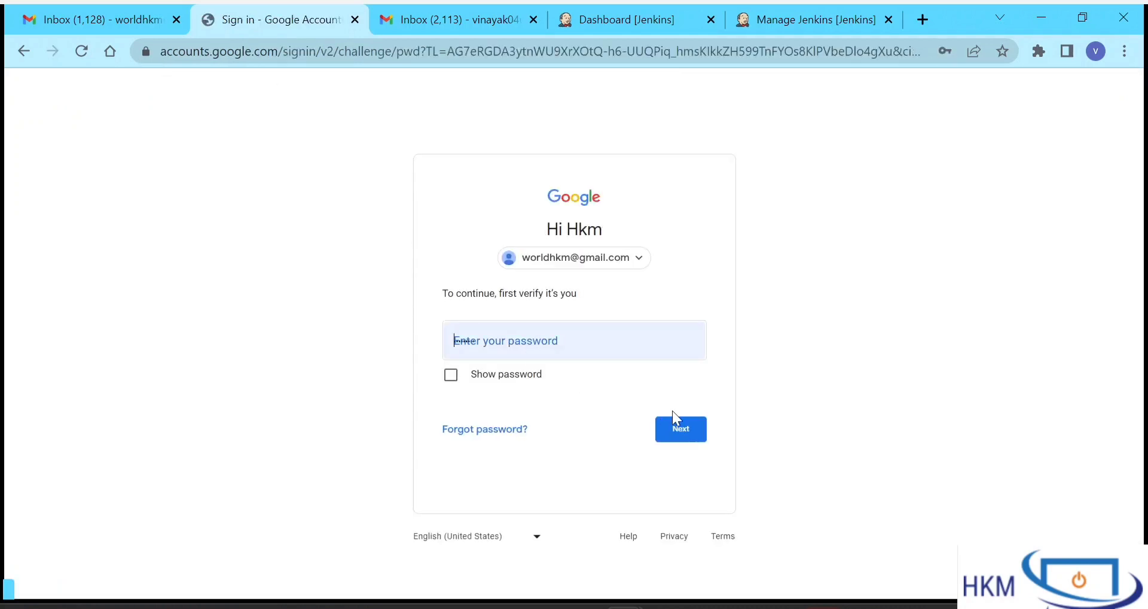
text(•••••••••)
click(684, 436)
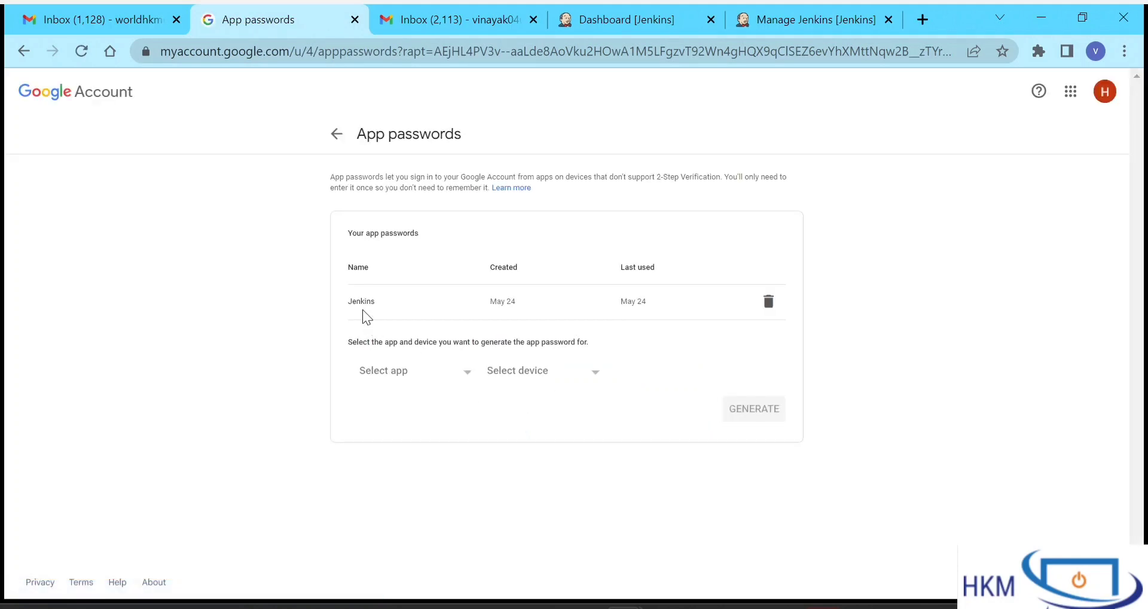
- Choose Other (Custom name) for a new app password and name it 'Jenkins'
click(405, 384)
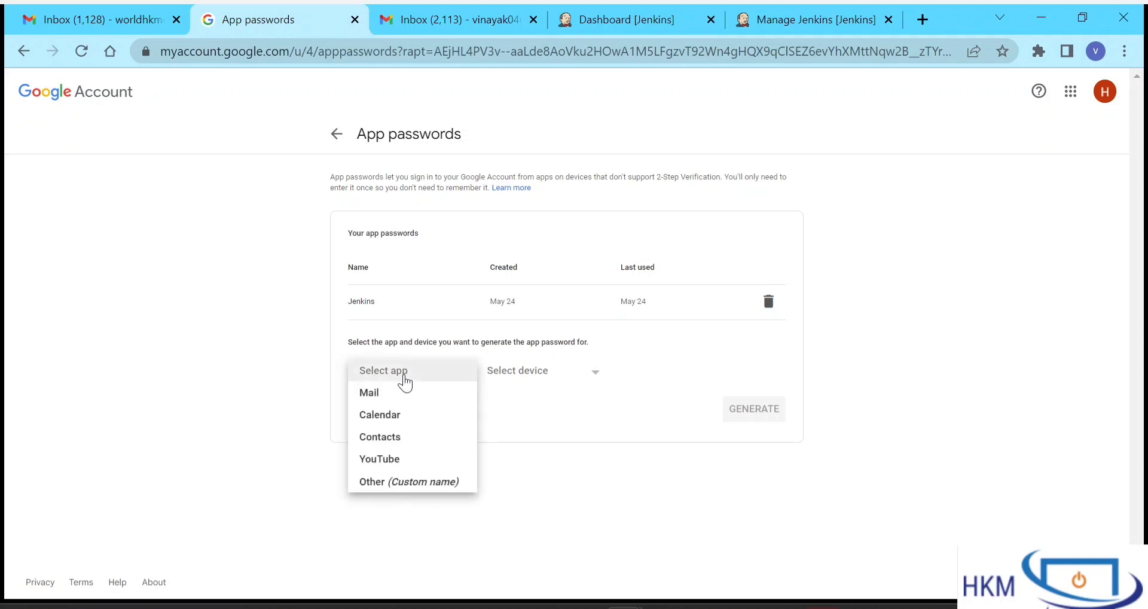
click(403, 483)
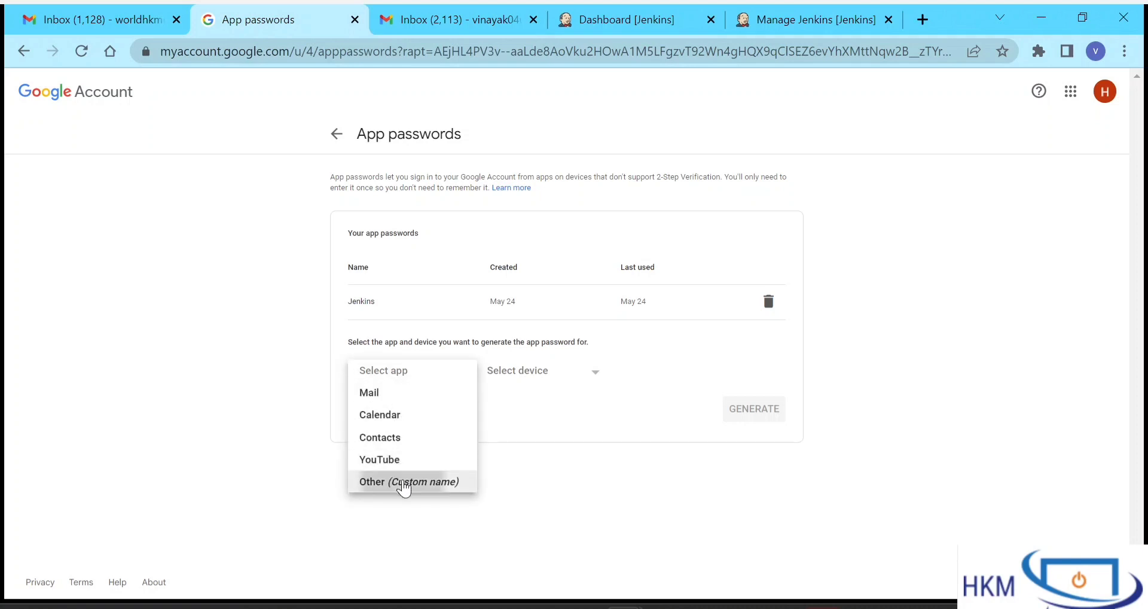
text(Jenkins)
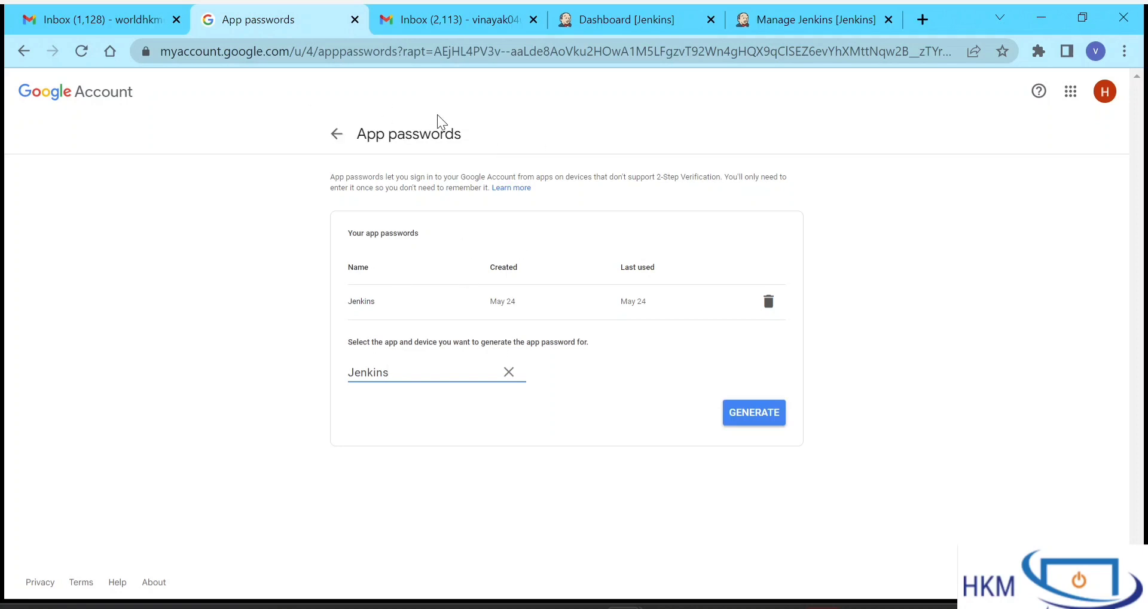
click(637, 23)
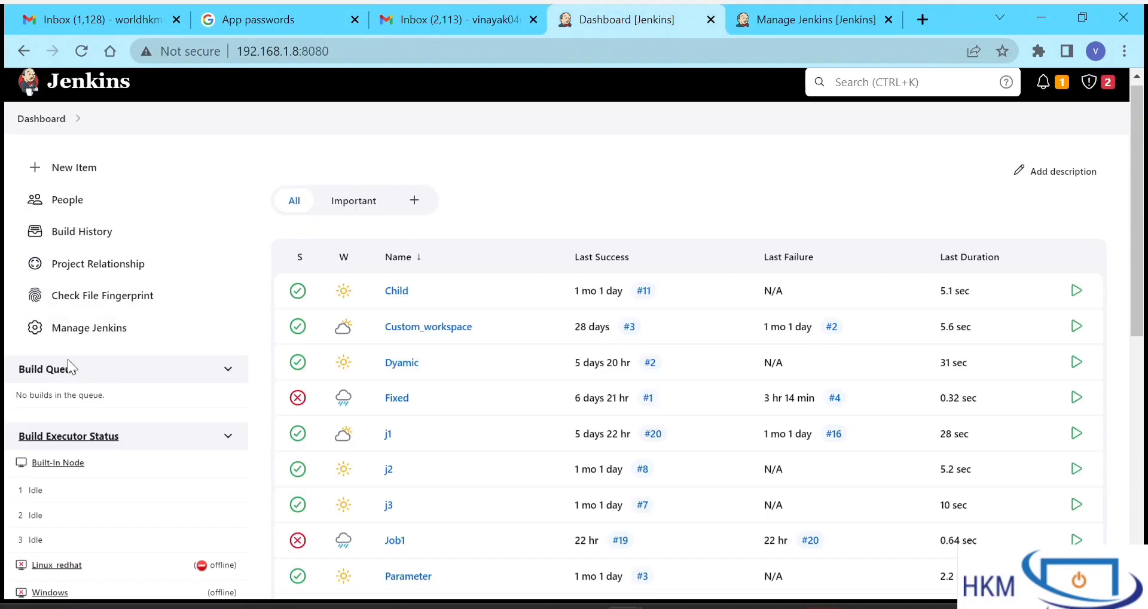
- Go to Manage Jenkins and open Configure System under System Configuration
click(777, 10)
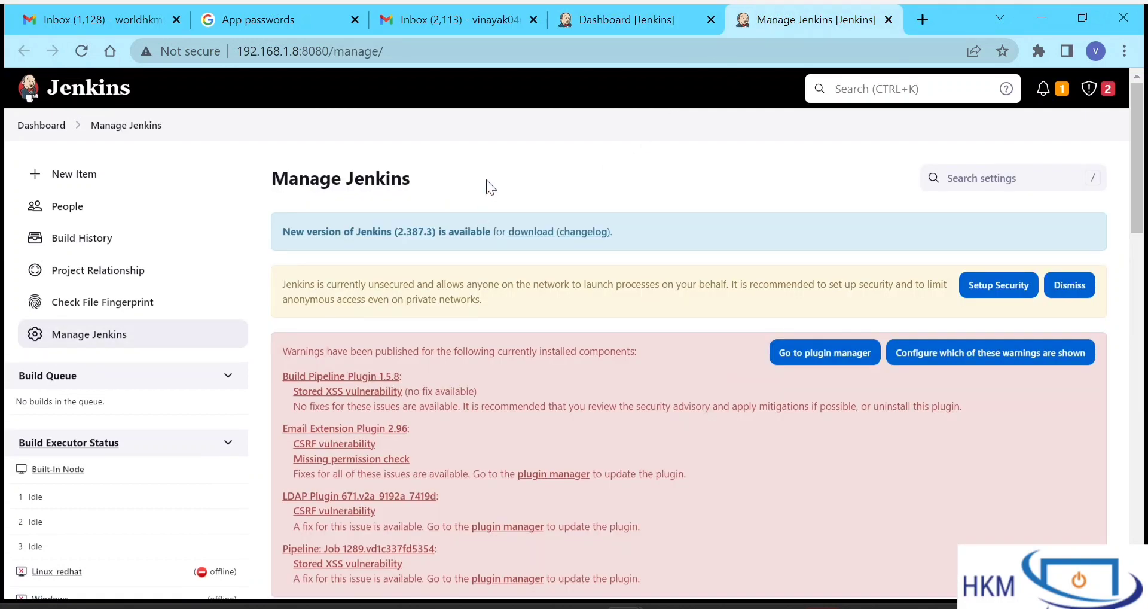
scroll(415, 414, down, 5)
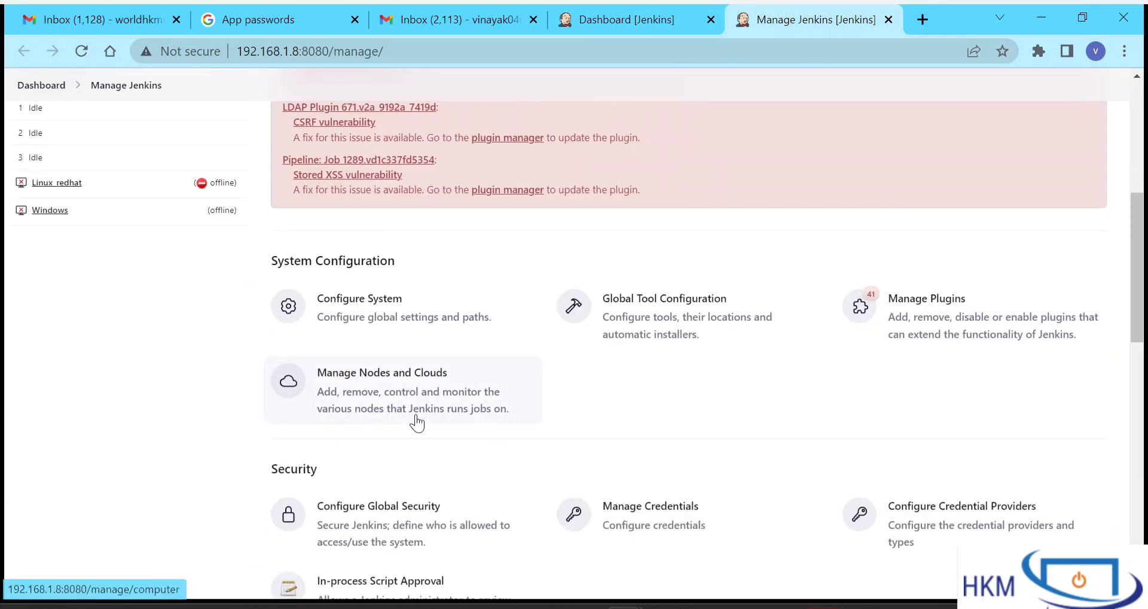
click(371, 317)
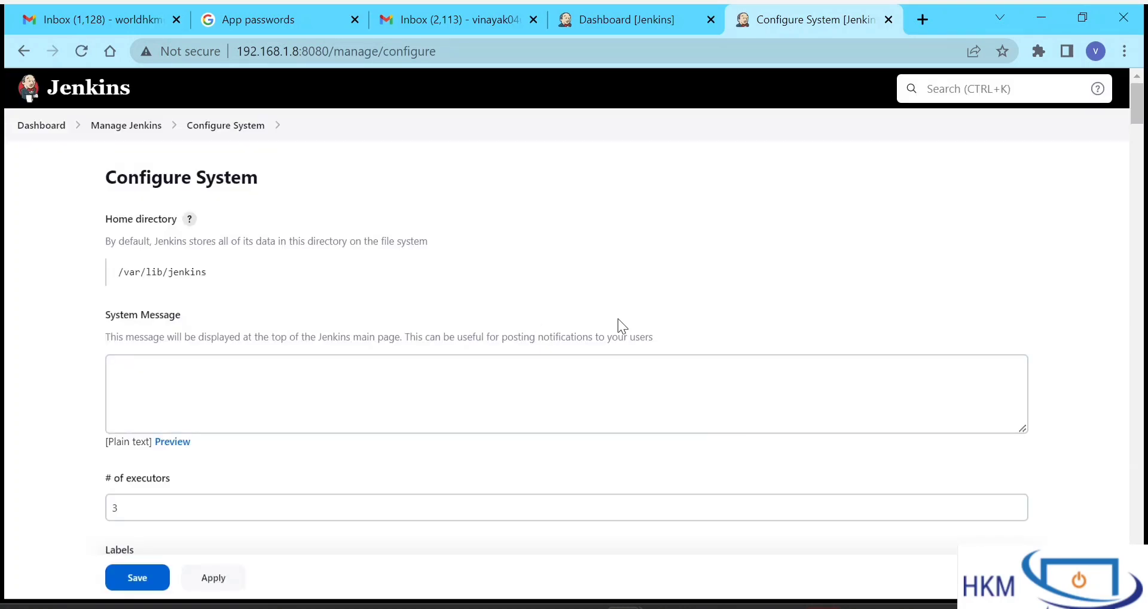
- Locate the Extended E-mail Notification and E-mail Notification sections on Configure System
scroll(559, 361, down, 15)
scroll(558, 361, down, 20)
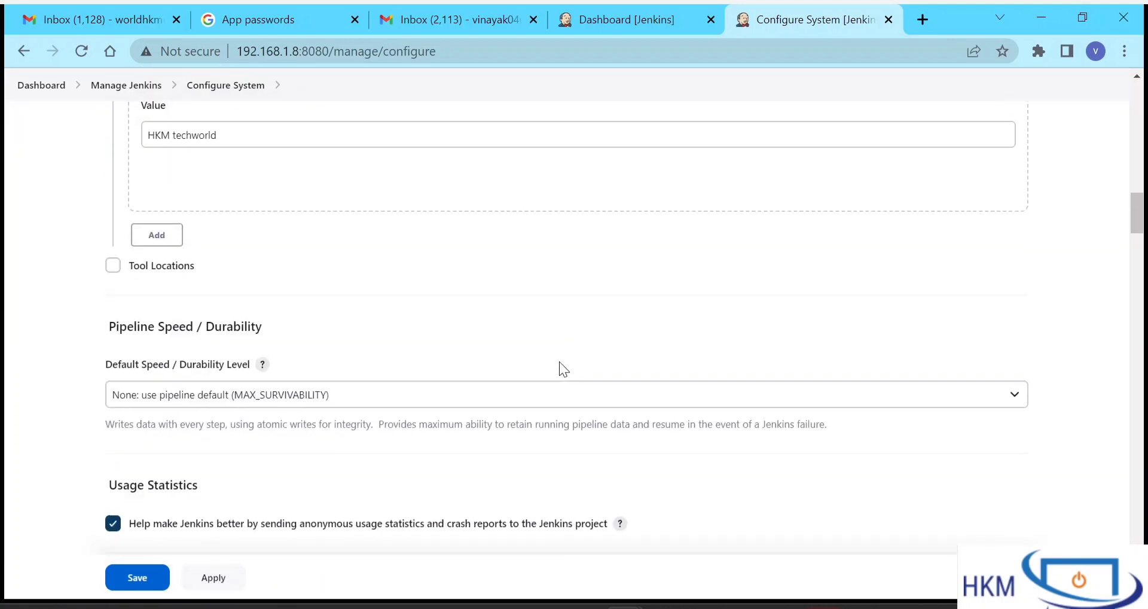
scroll(558, 361, down, 20)
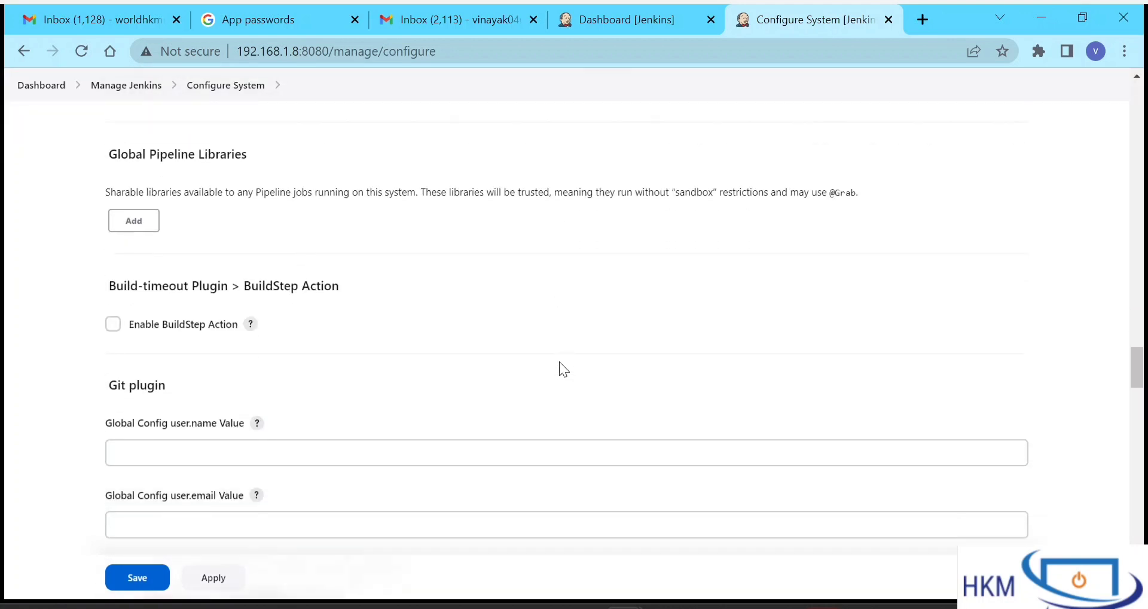
scroll(559, 361, down, 5)
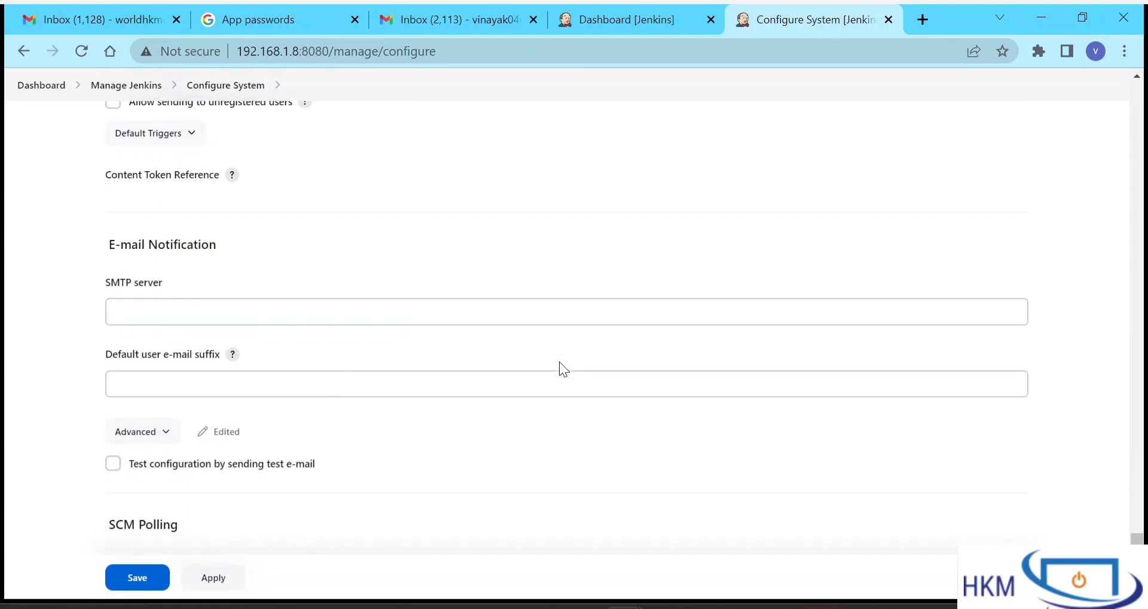
scroll(559, 361, up, 8)
scroll(560, 363, up, 10)
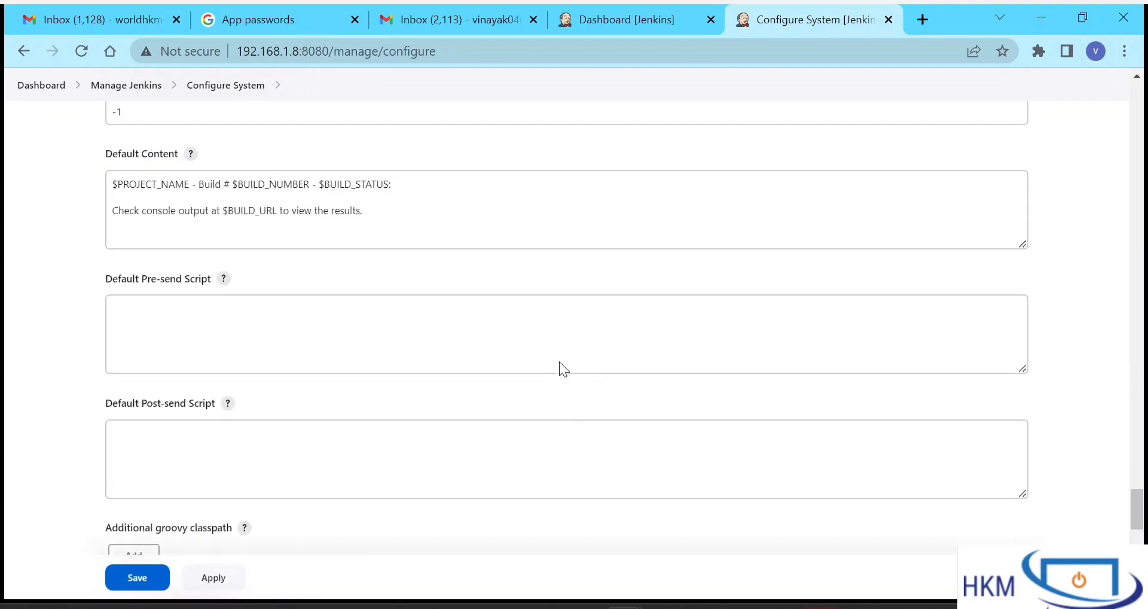
scroll(558, 361, up, 10)
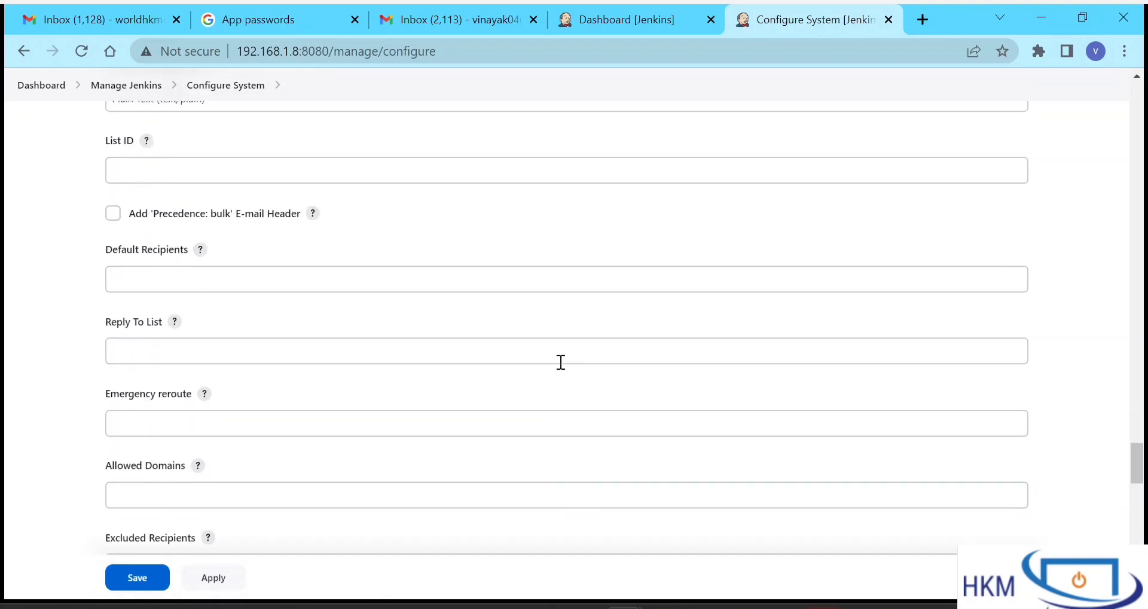
scroll(558, 361, up, 1)
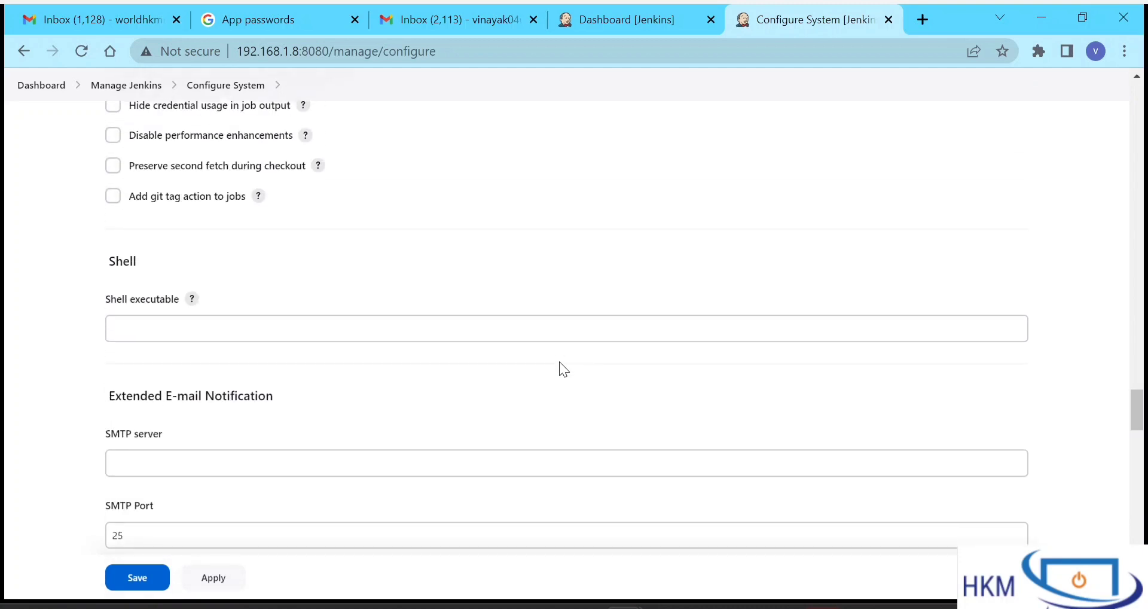
drag(109, 399, 285, 409)
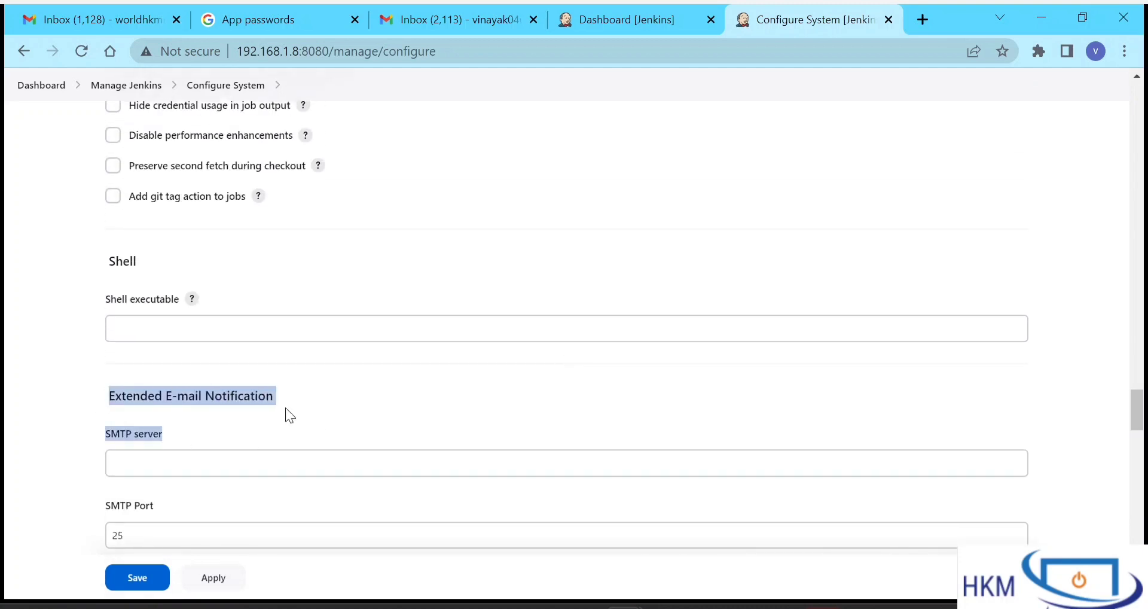
click(286, 409)
scroll(286, 408, down, 15)
scroll(285, 400, up, 3)
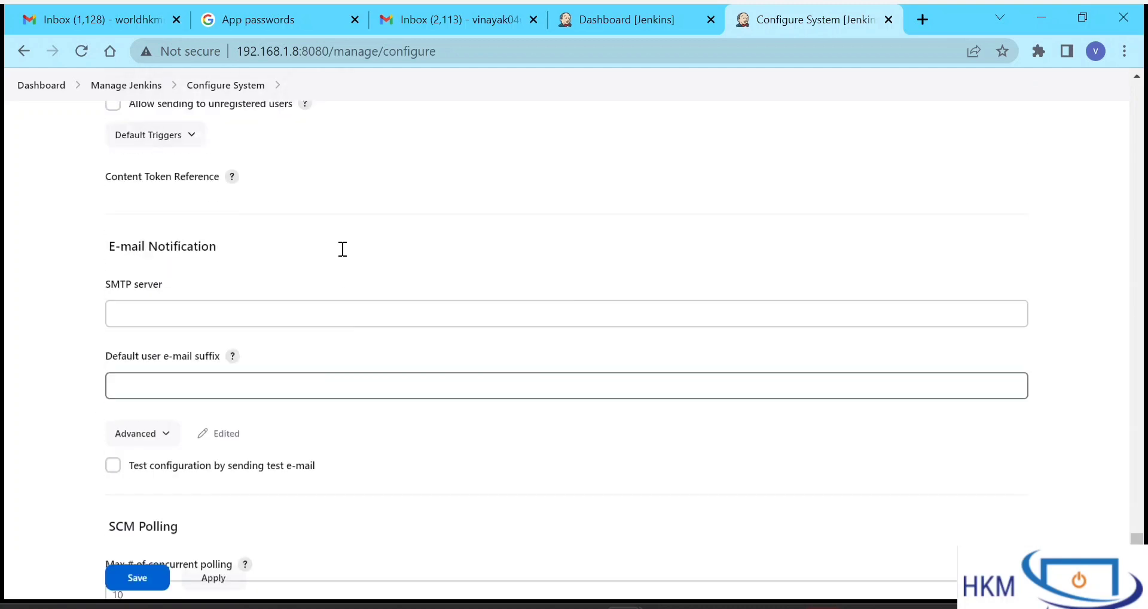
drag(103, 286, 217, 288)
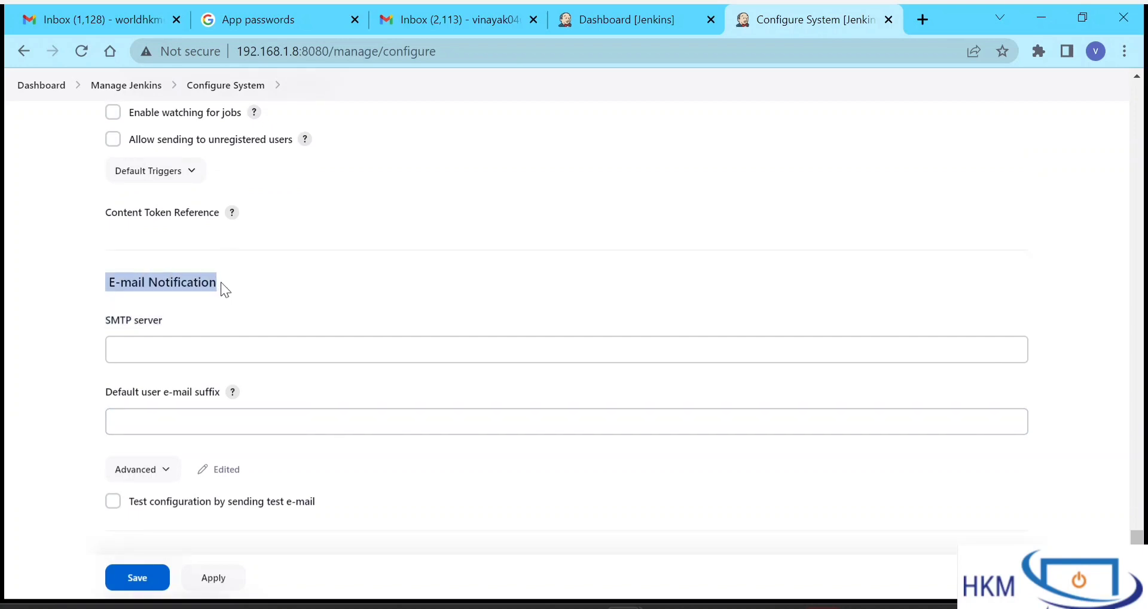
click(221, 283)
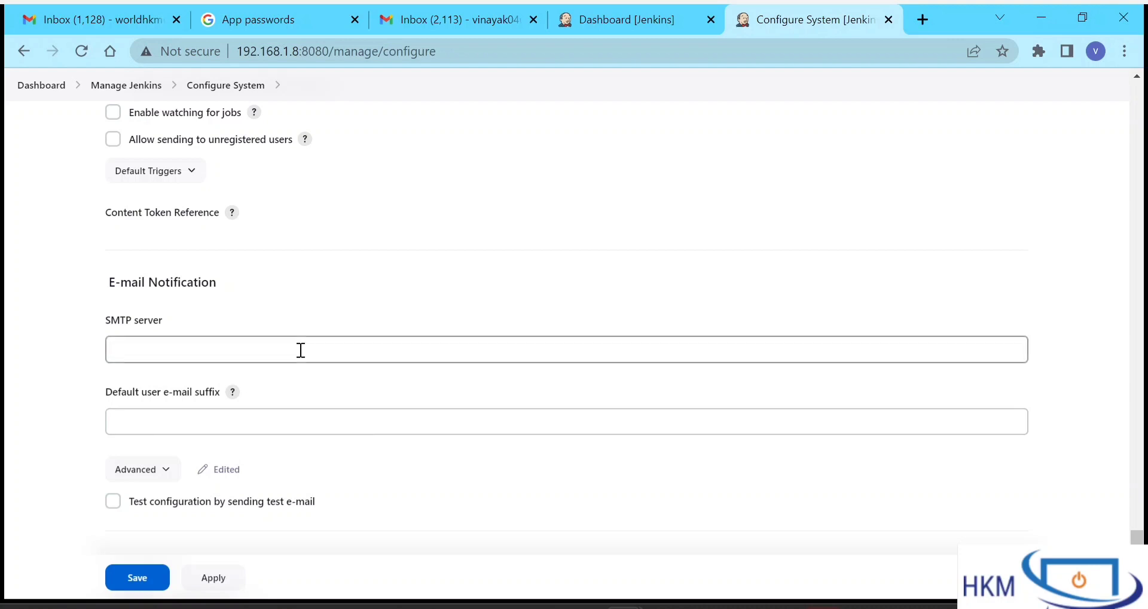
- Enter smtp.gmail.com as the E-mail Notification SMTP server
scroll(351, 268, up, 10)
scroll(353, 269, up, 1)
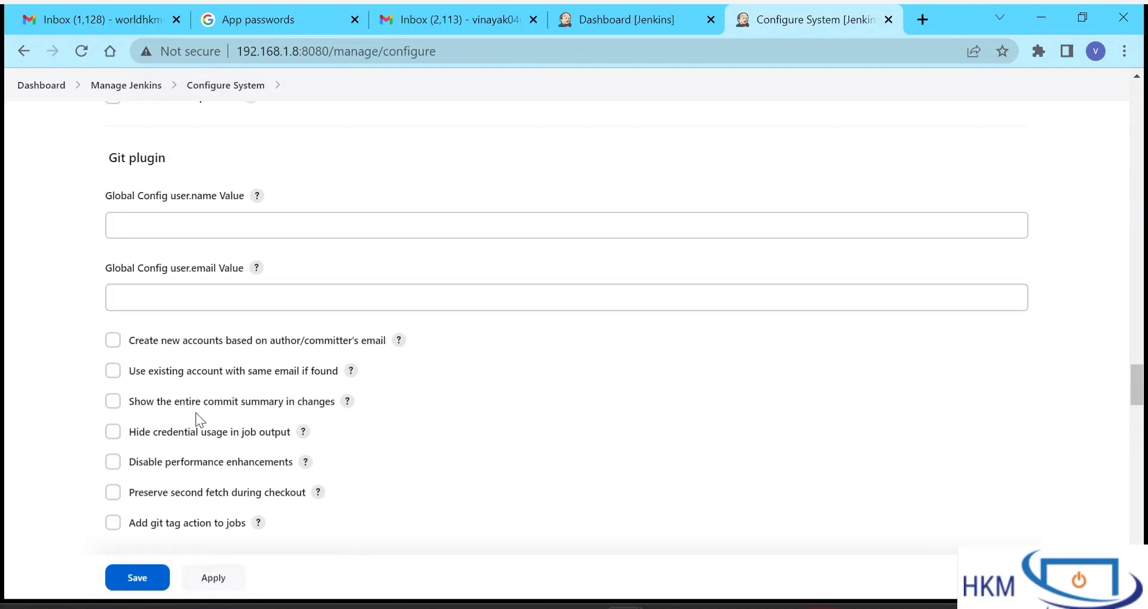
scroll(196, 411, down, 6)
scroll(196, 412, down, 15)
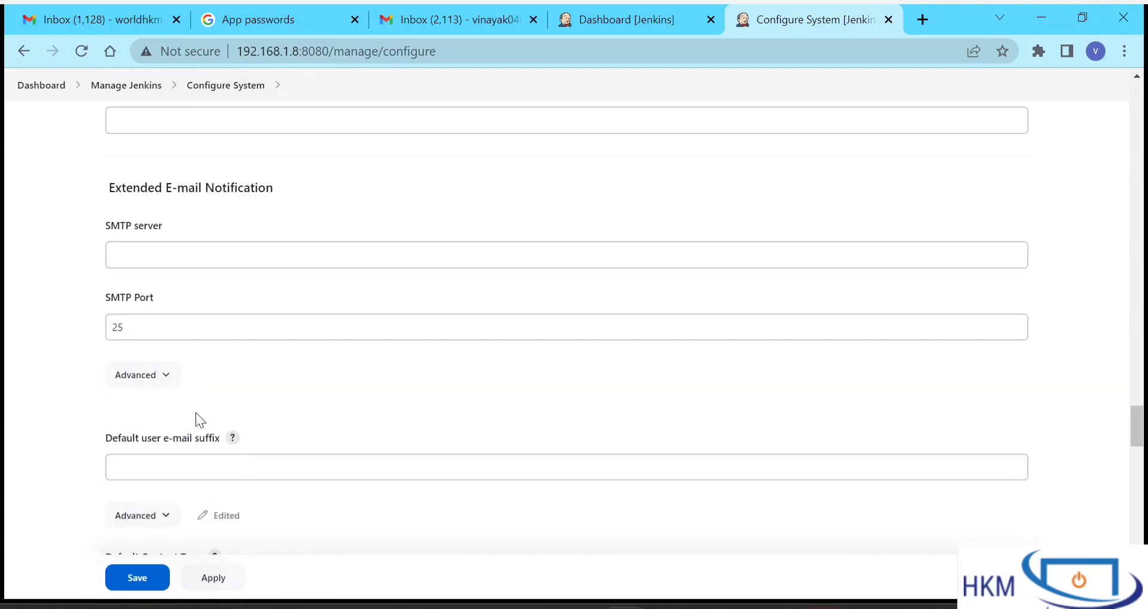
scroll(196, 411, down, 3)
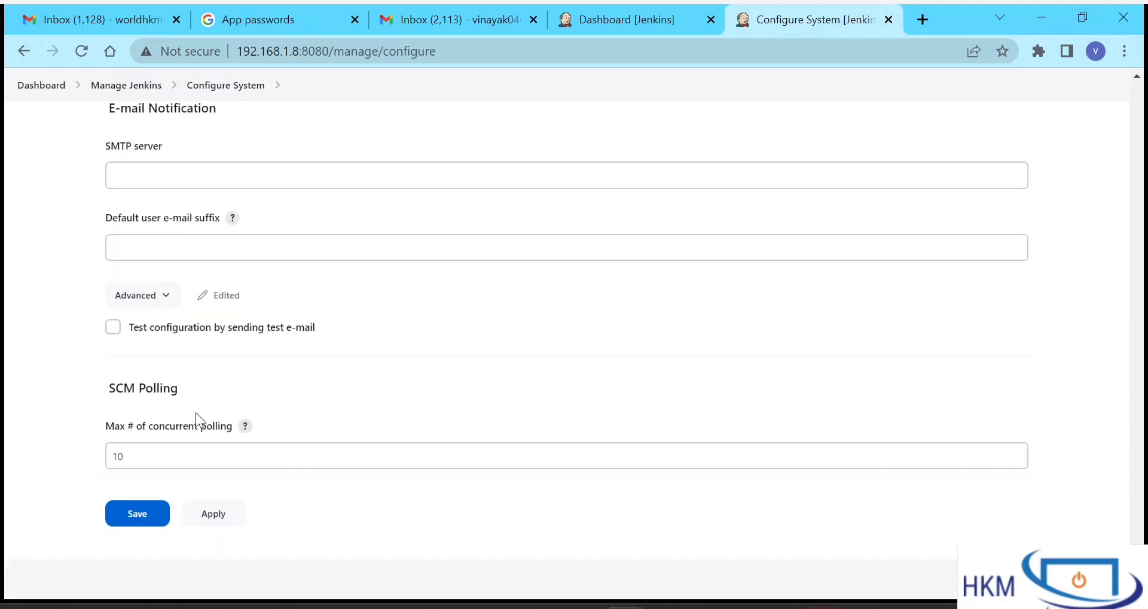
scroll(196, 412, up, 1)
click(161, 239)
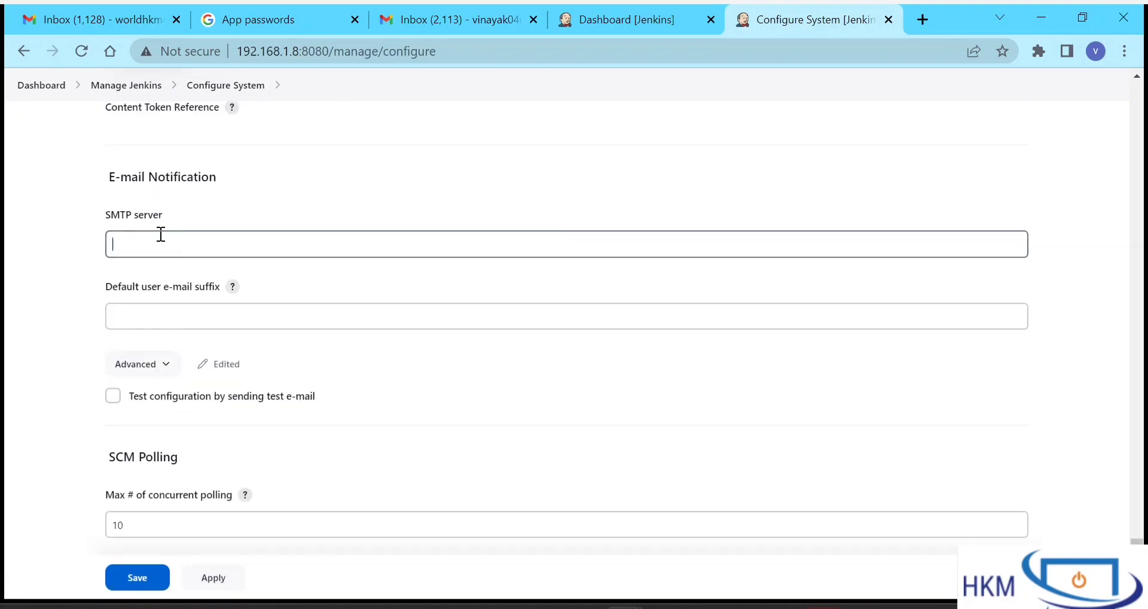
text(s)
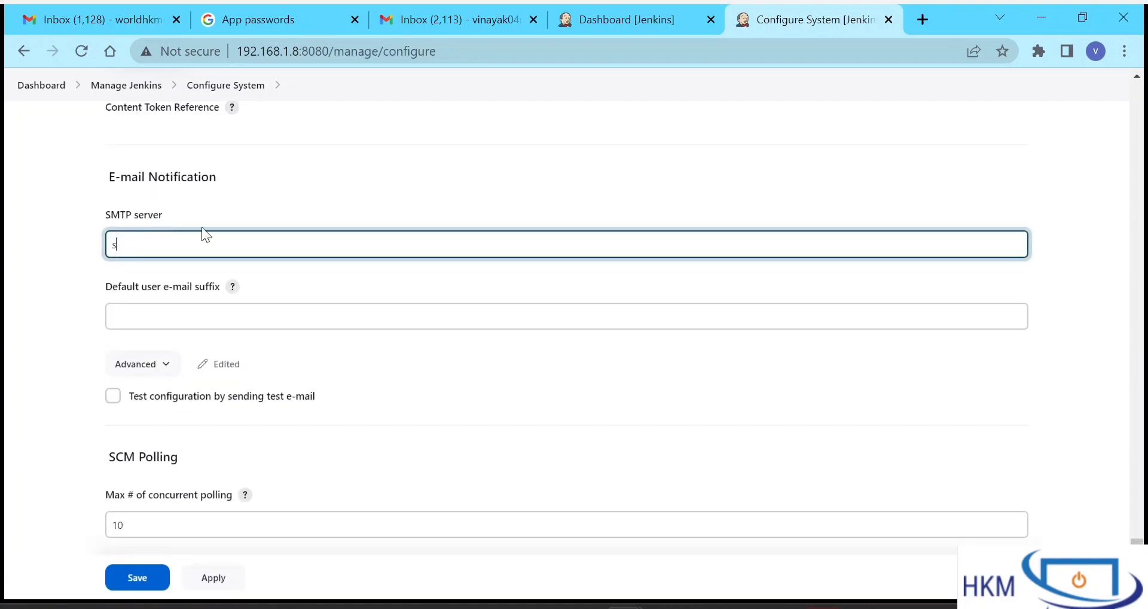
text(mtp.gmail.com)
double_click(120, 244)
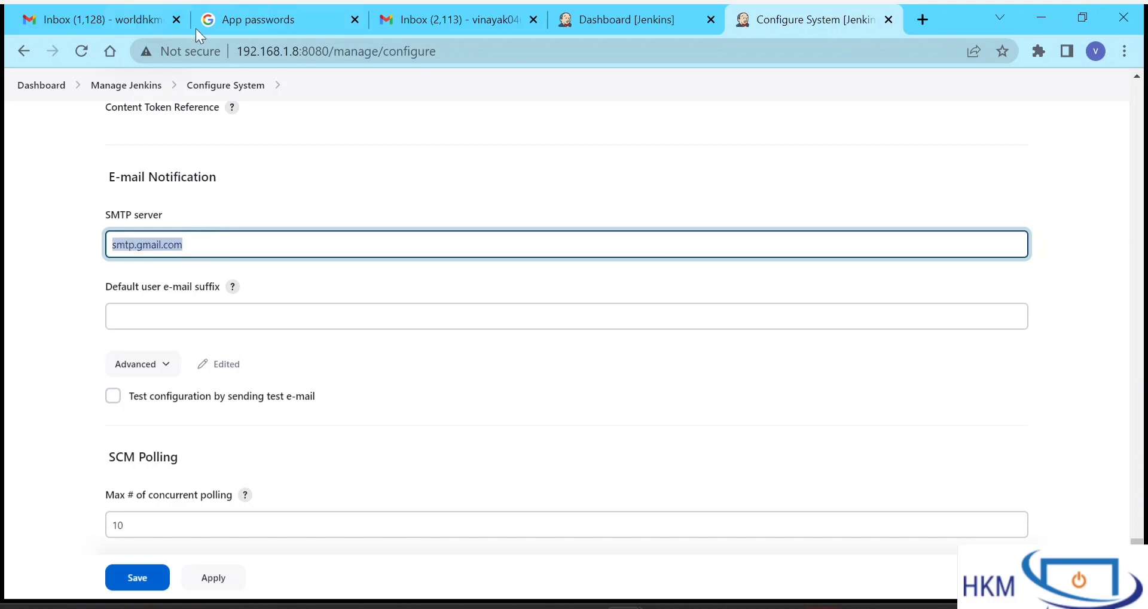
scroll(449, 178, down, 1)
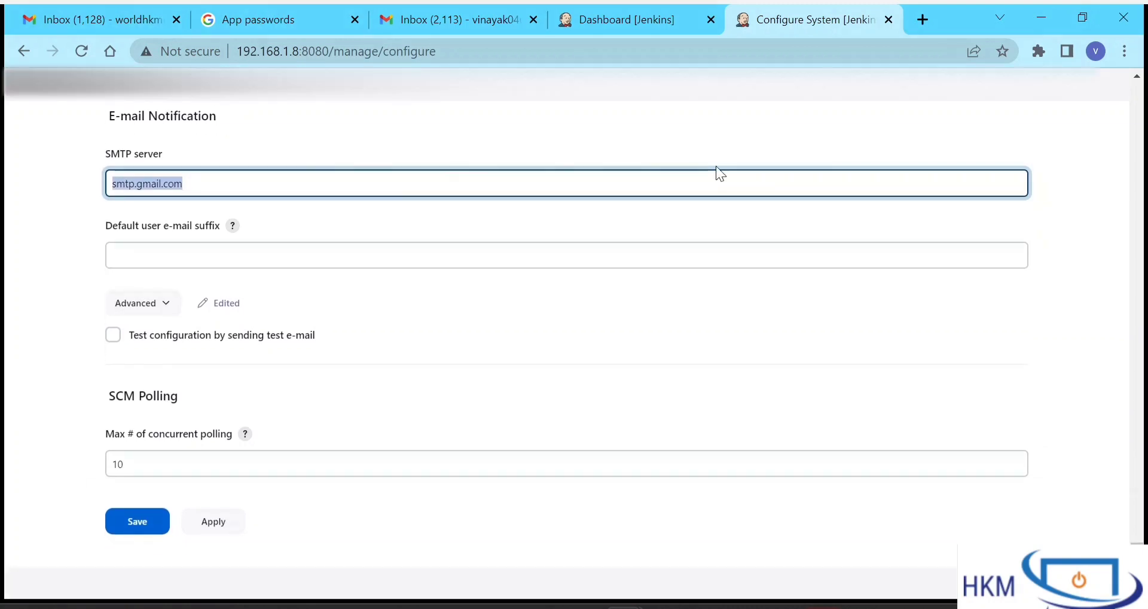
click(931, 24)
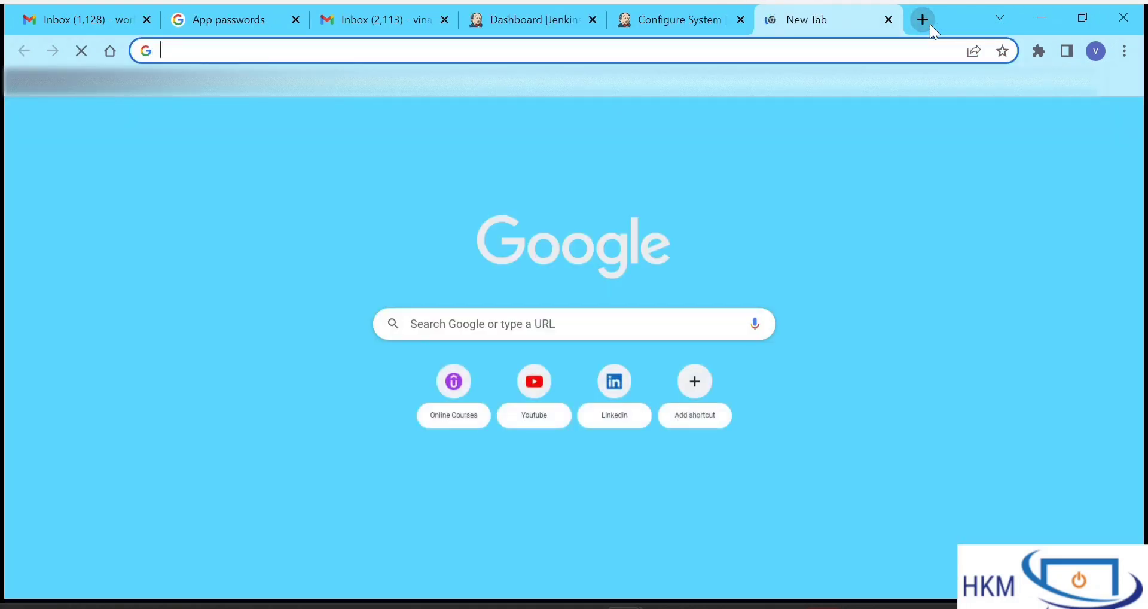
- Search Google for 'outlook smtp server' and expand the Outlook SMTP server answer
text(outloo)
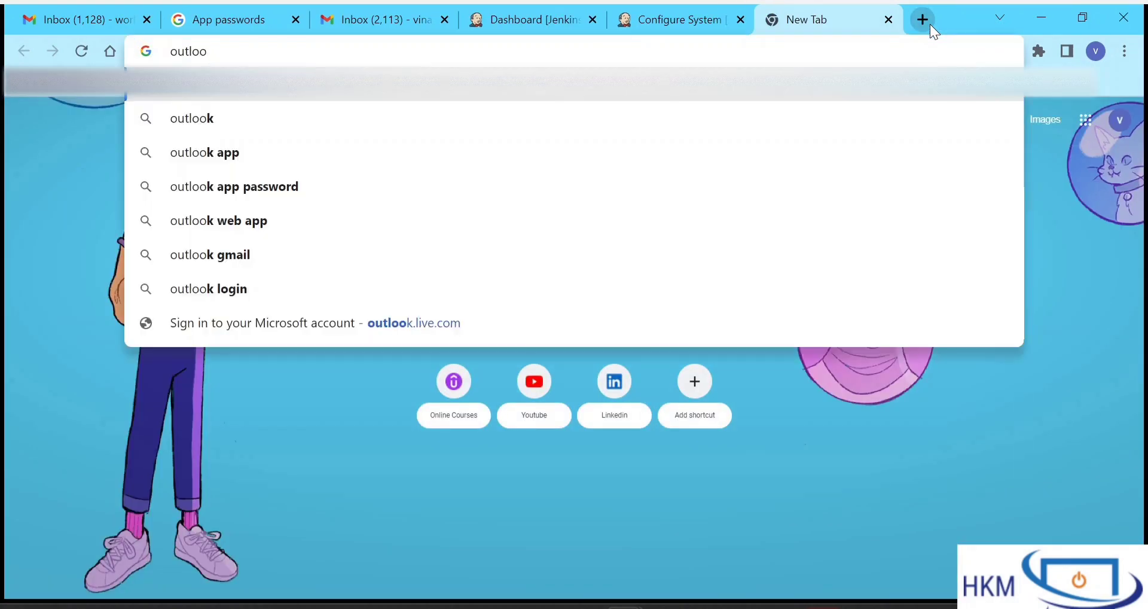
text(k smt)
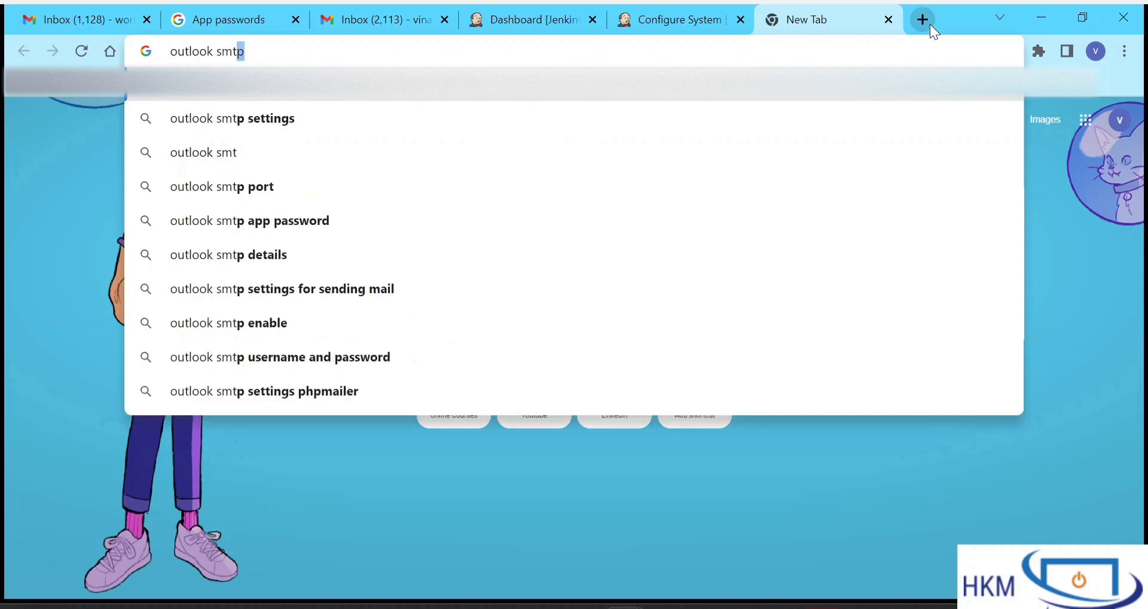
text(p ser)
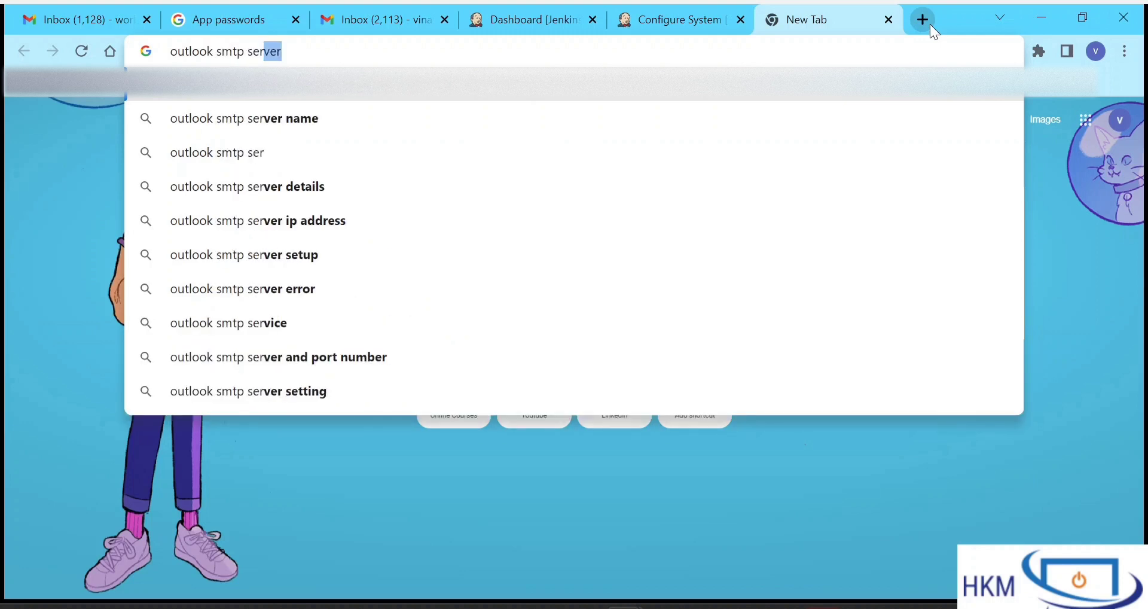
key(Return)
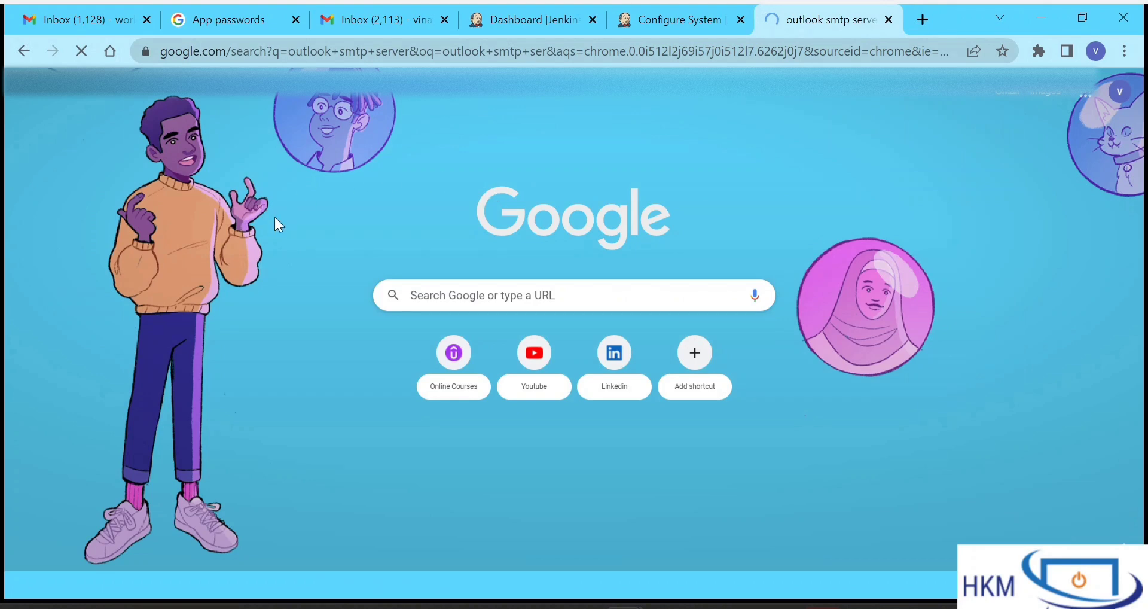
scroll(323, 406, down, 2)
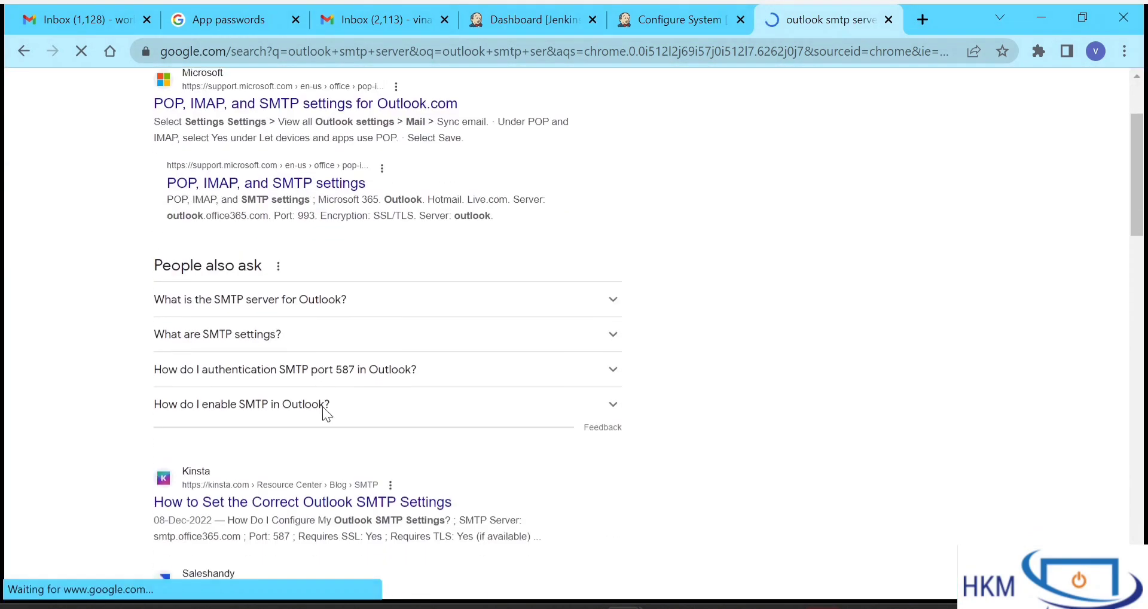
click(328, 303)
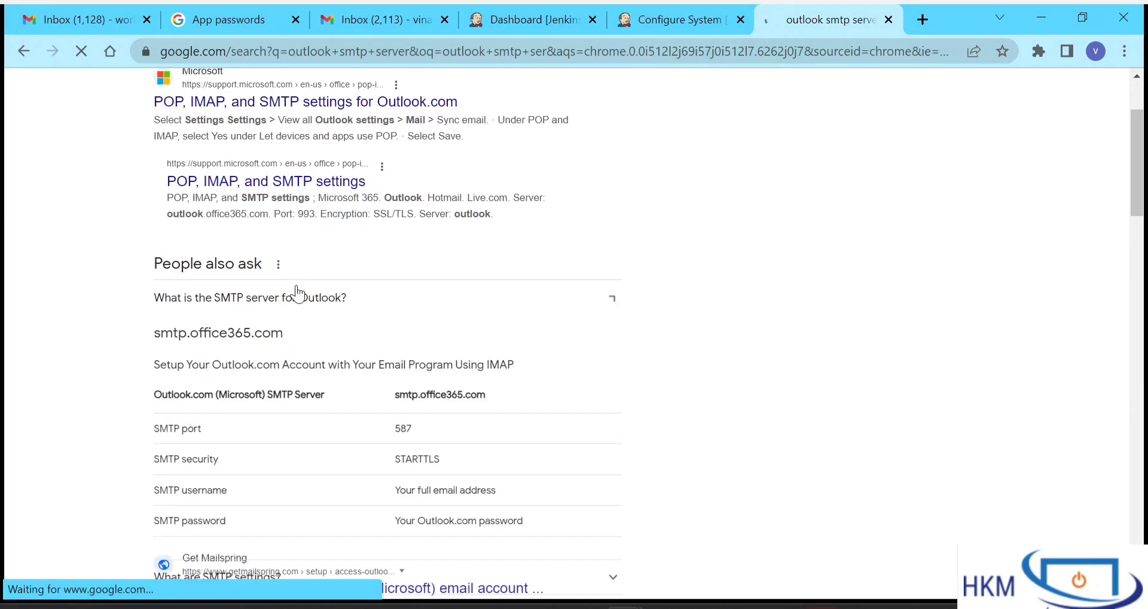
scroll(285, 428, down, 1)
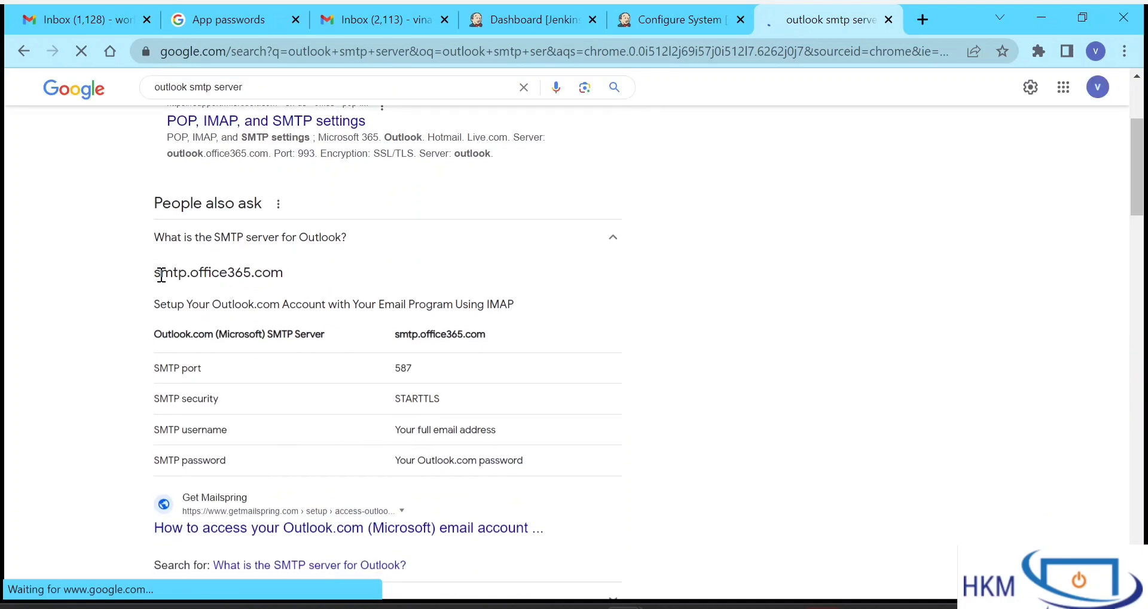
drag(160, 273, 283, 292)
click(295, 289)
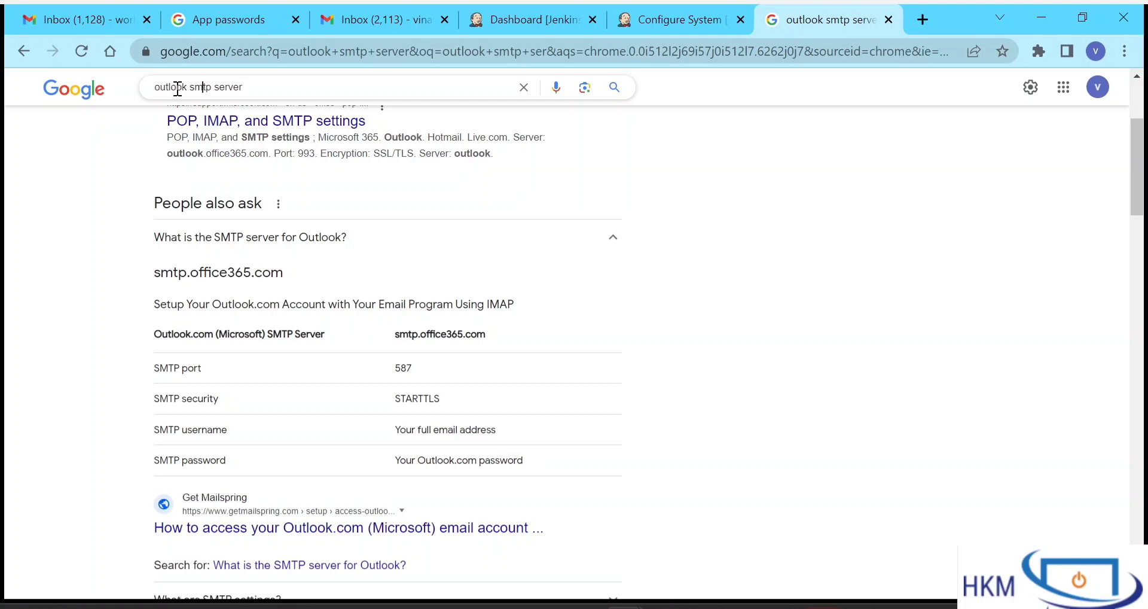
- Change the query to 'gmail smtp server' and confirm the server is smtp.gmail.com
drag(187, 87, 97, 96)
text(gma)
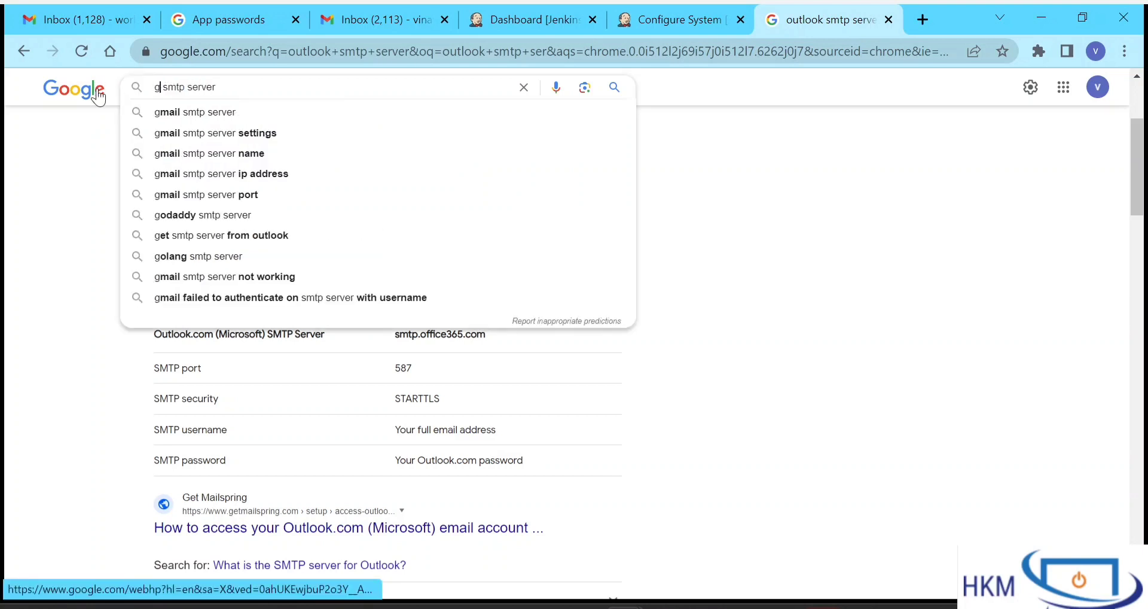
text(il)
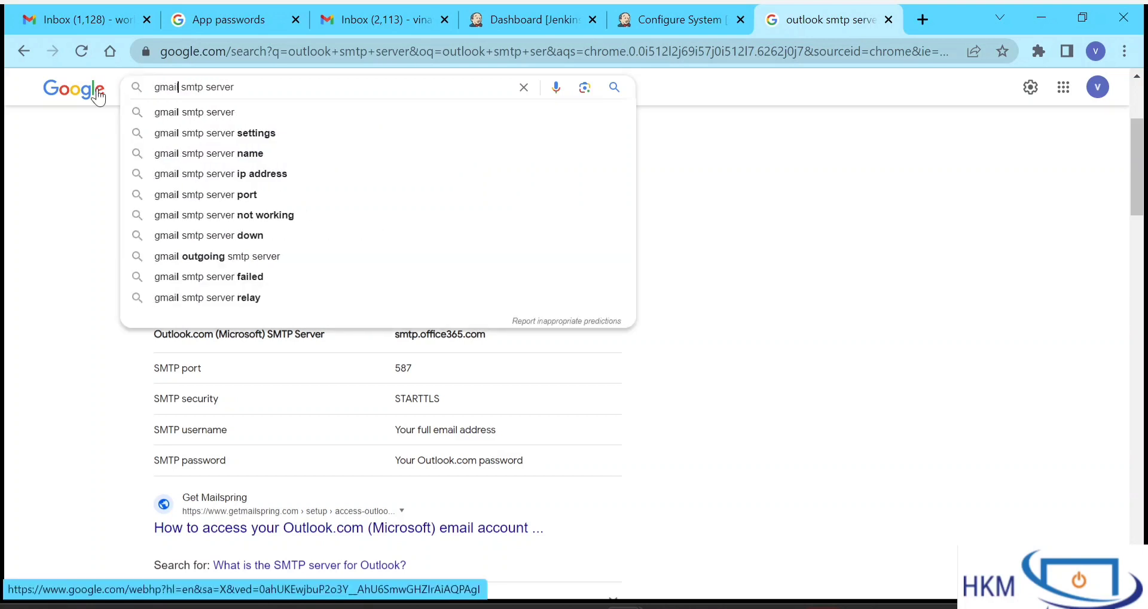
key(Return)
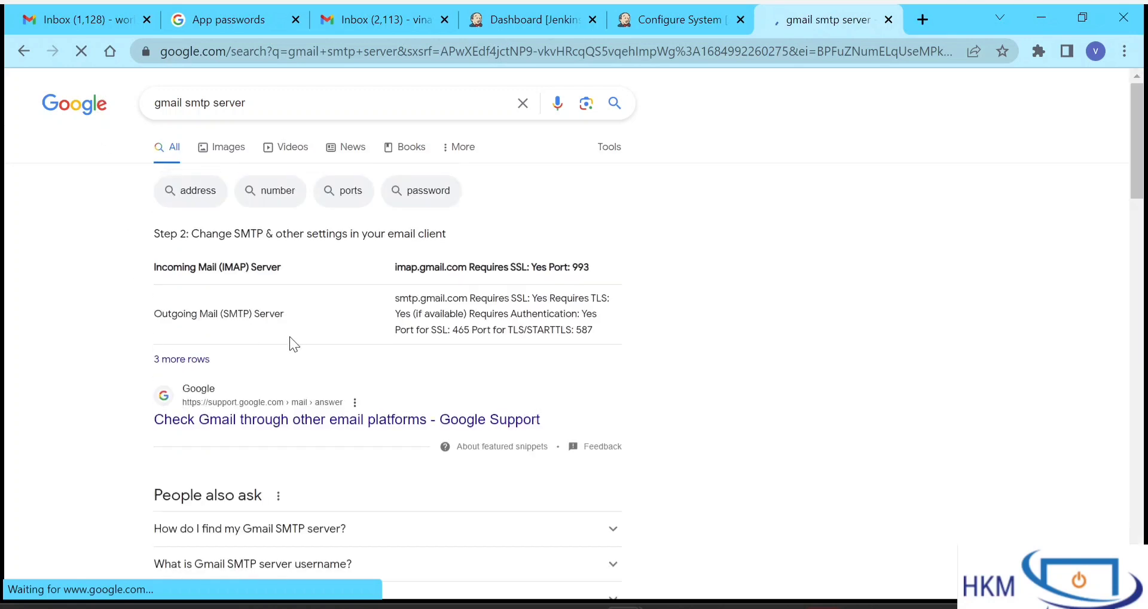
scroll(385, 476, down, 1)
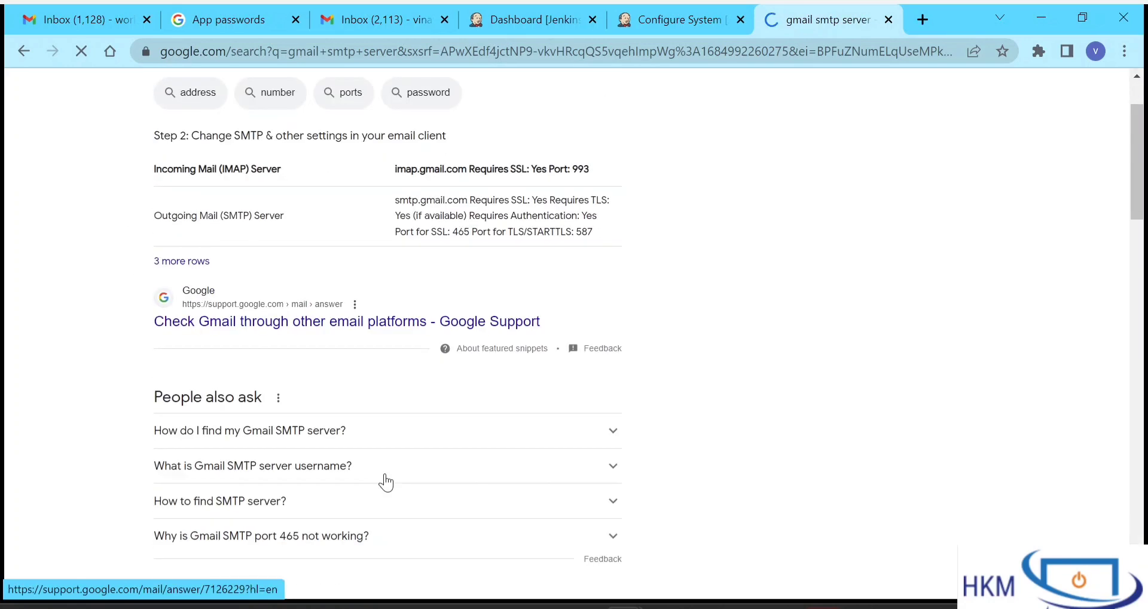
click(349, 473)
scroll(347, 478, down, 1)
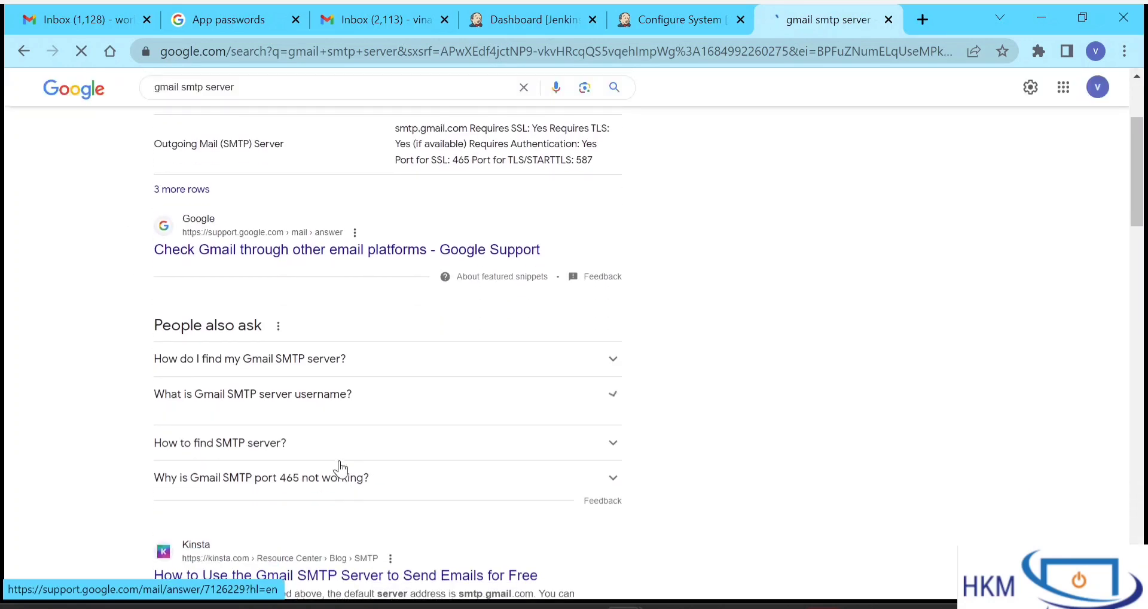
scroll(341, 478, down, 1)
scroll(310, 504, down, 1)
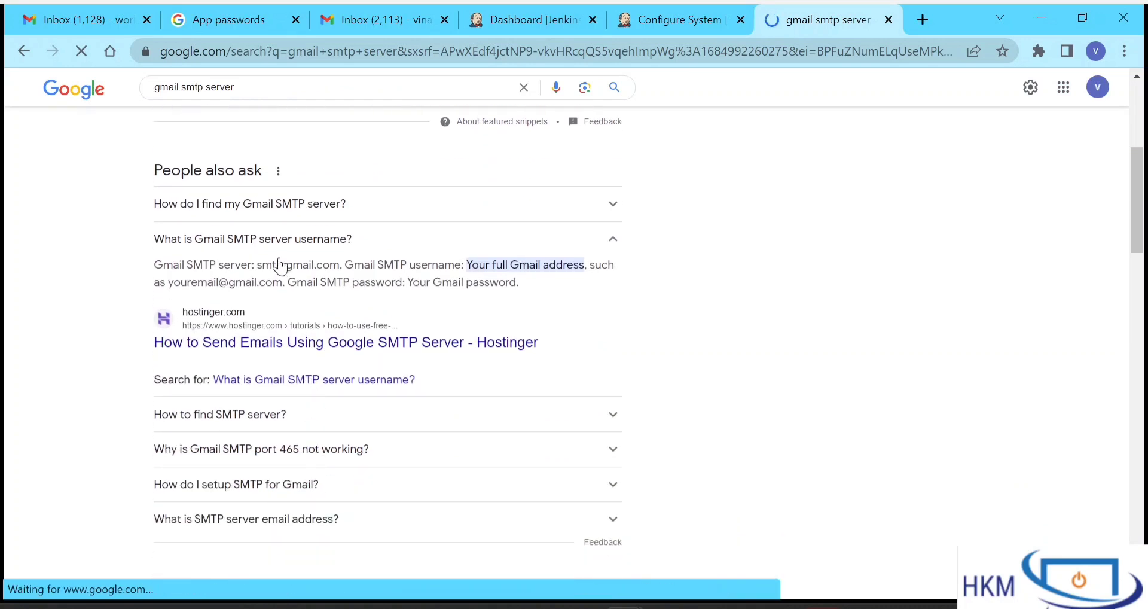
drag(257, 266, 339, 272)
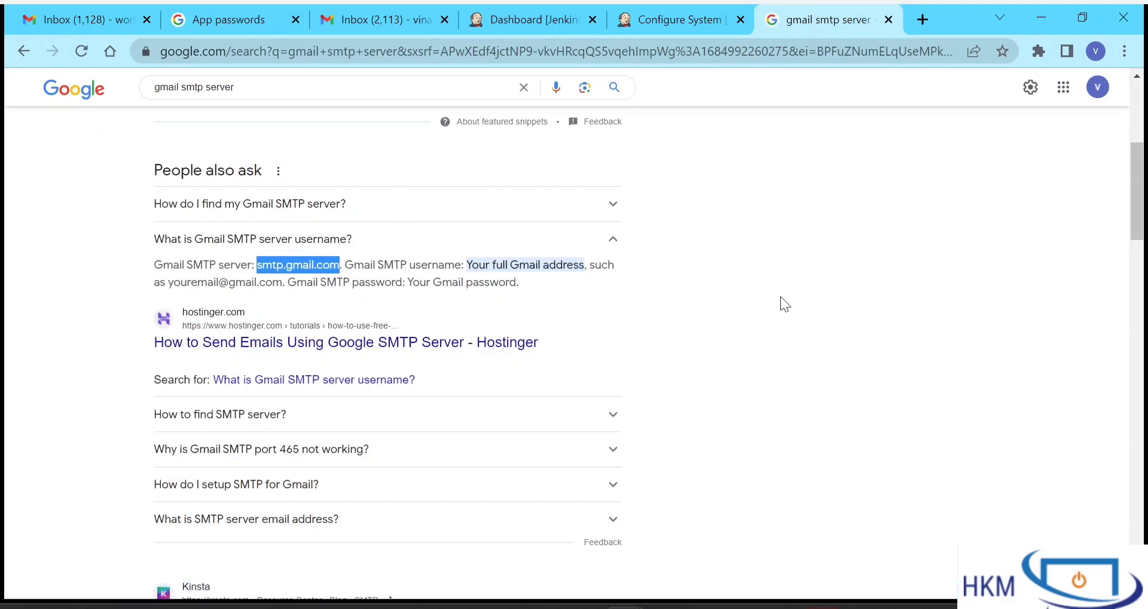
click(657, 18)
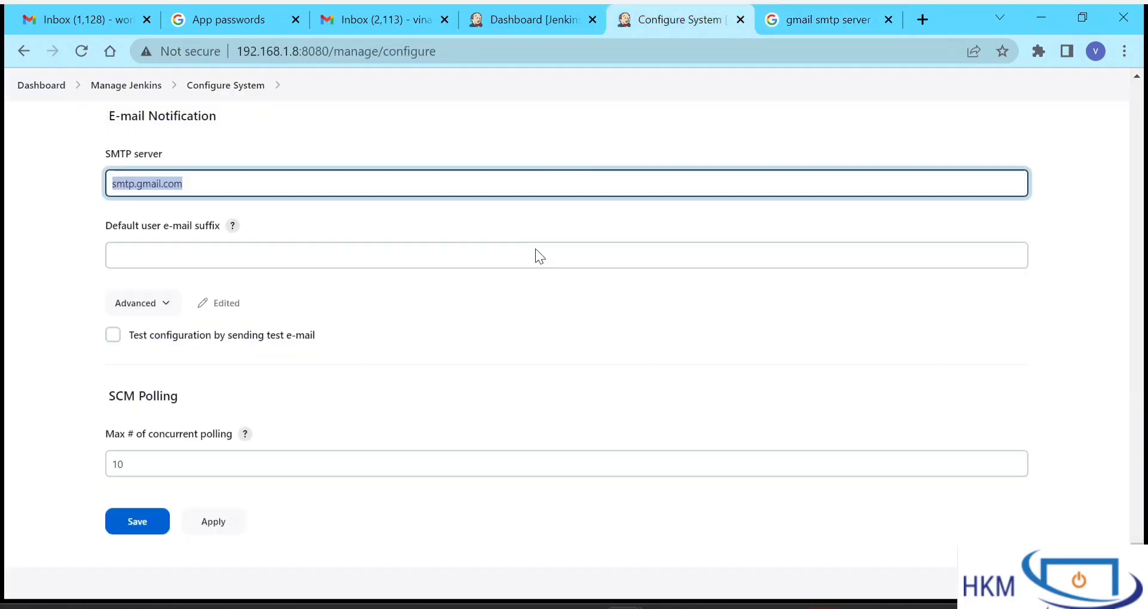
- Expand the advanced SMTP options, turn on SMTP authentication, and enter the Gmail sender address as user name
click(217, 198)
scroll(302, 332, down, 1)
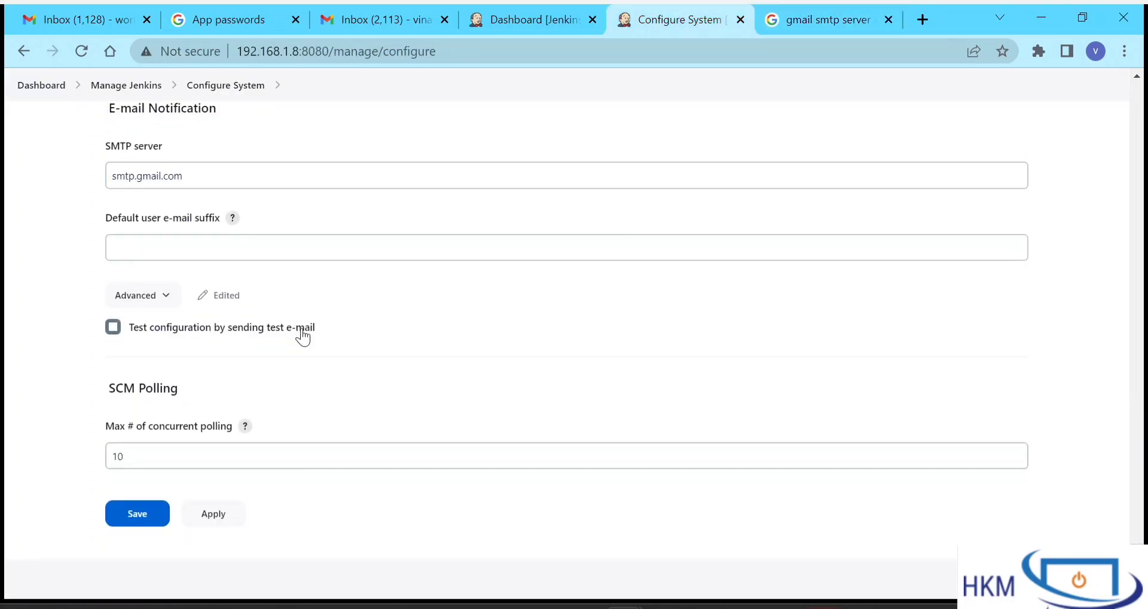
click(162, 295)
scroll(346, 357, down, 2)
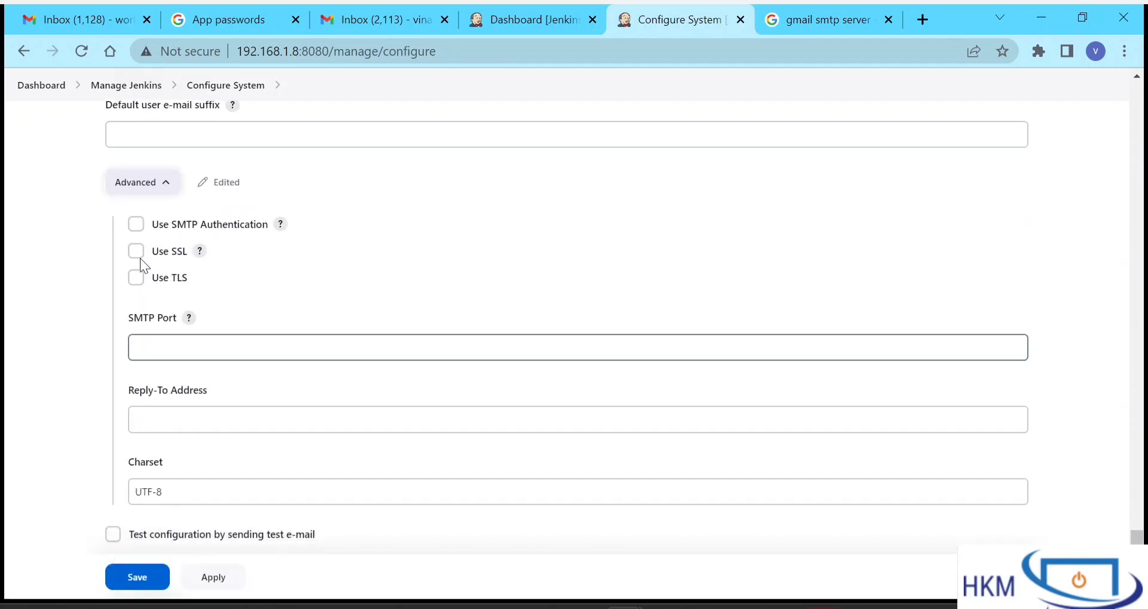
click(136, 225)
click(176, 267)
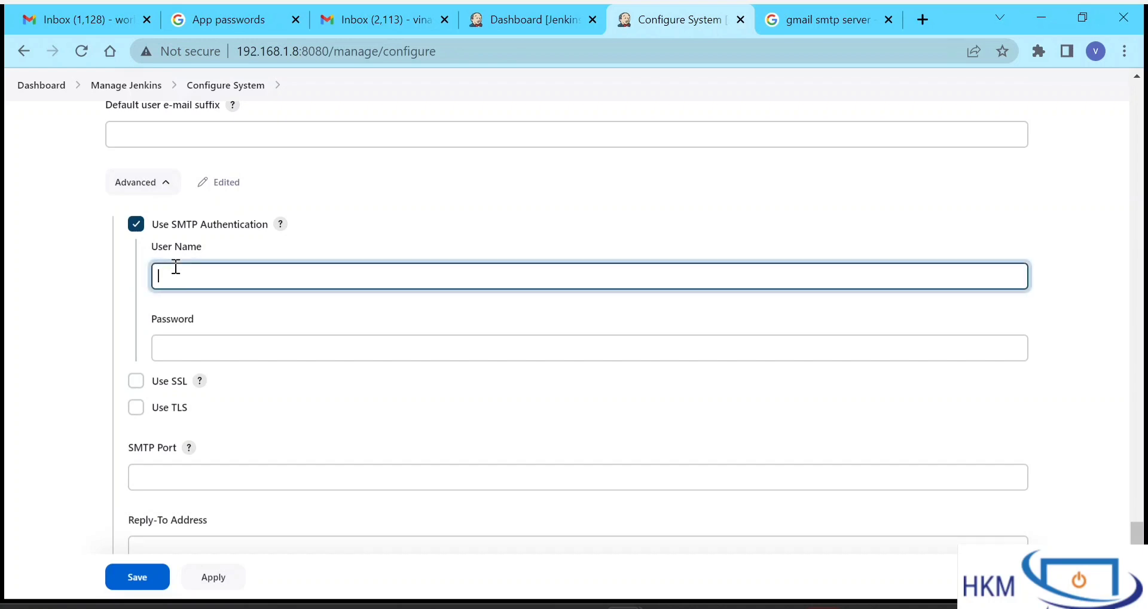
- Paste the Google app password into the SMTP authentication Password field
click(212, 337)
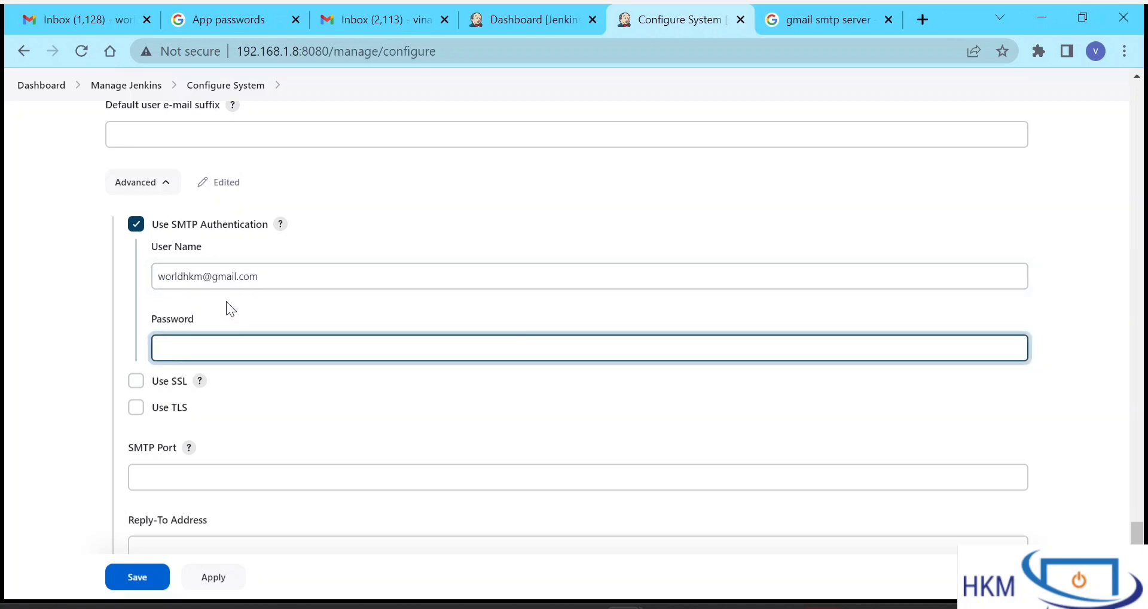
click(197, 17)
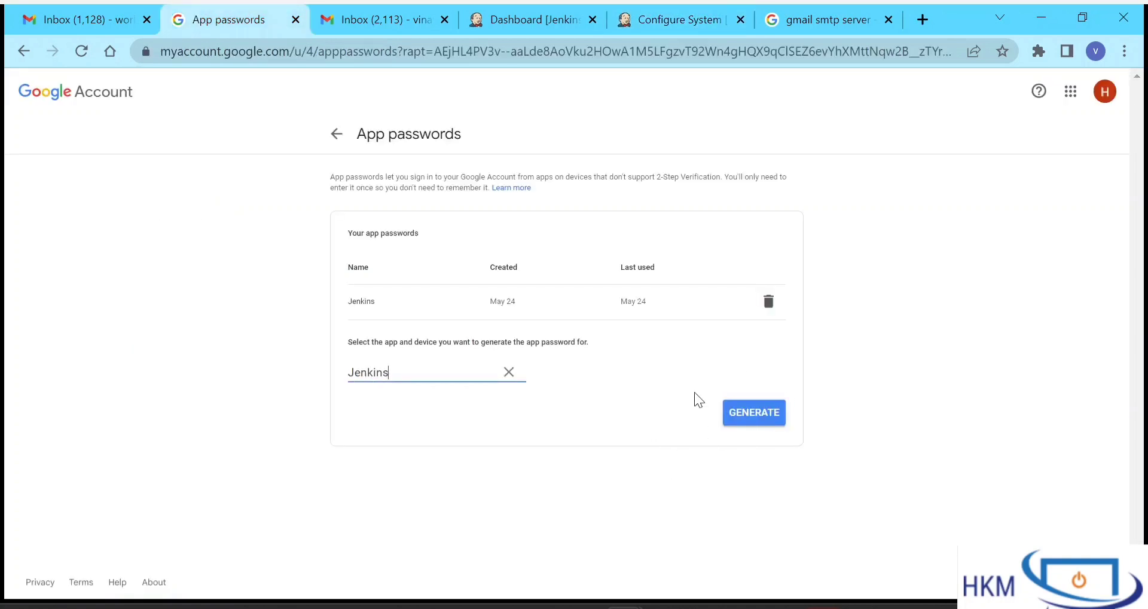
click(691, 18)
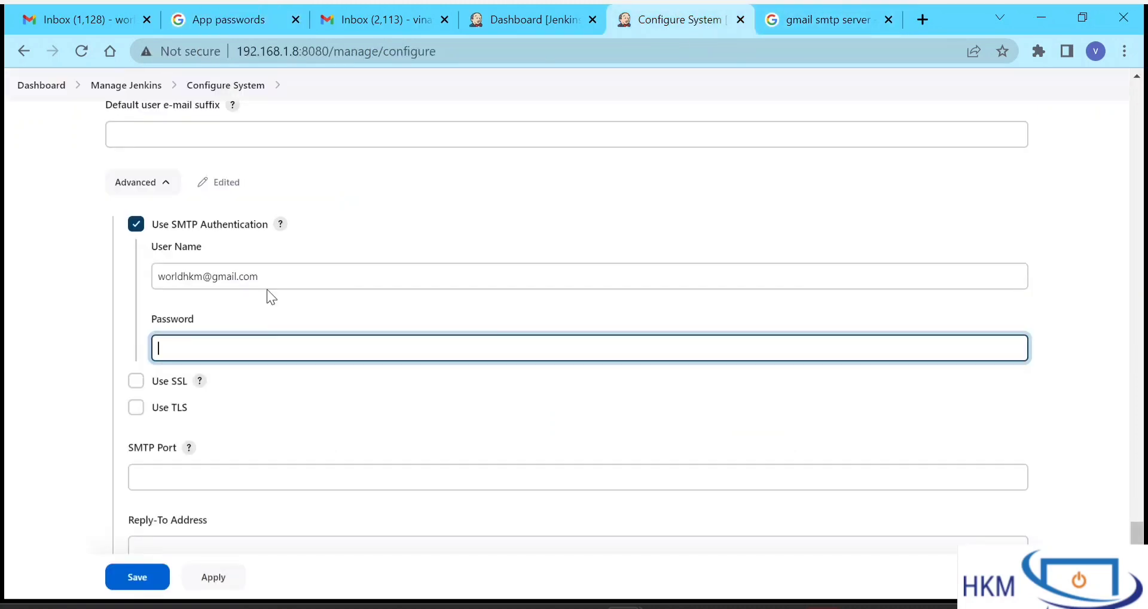
drag(267, 278, 95, 275)
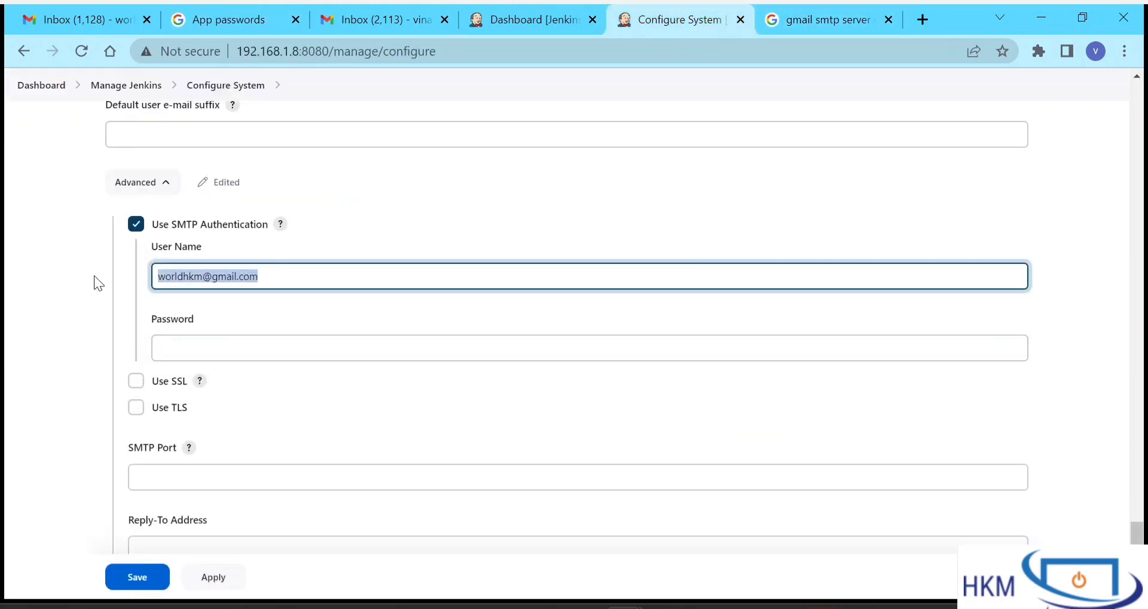
click(273, 351)
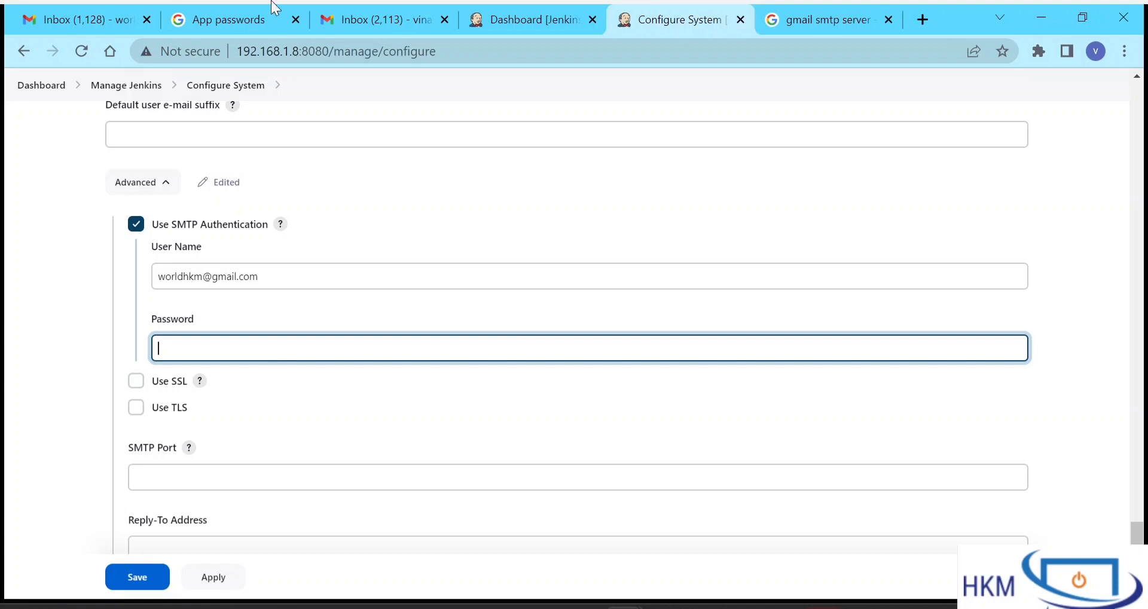
click(227, 27)
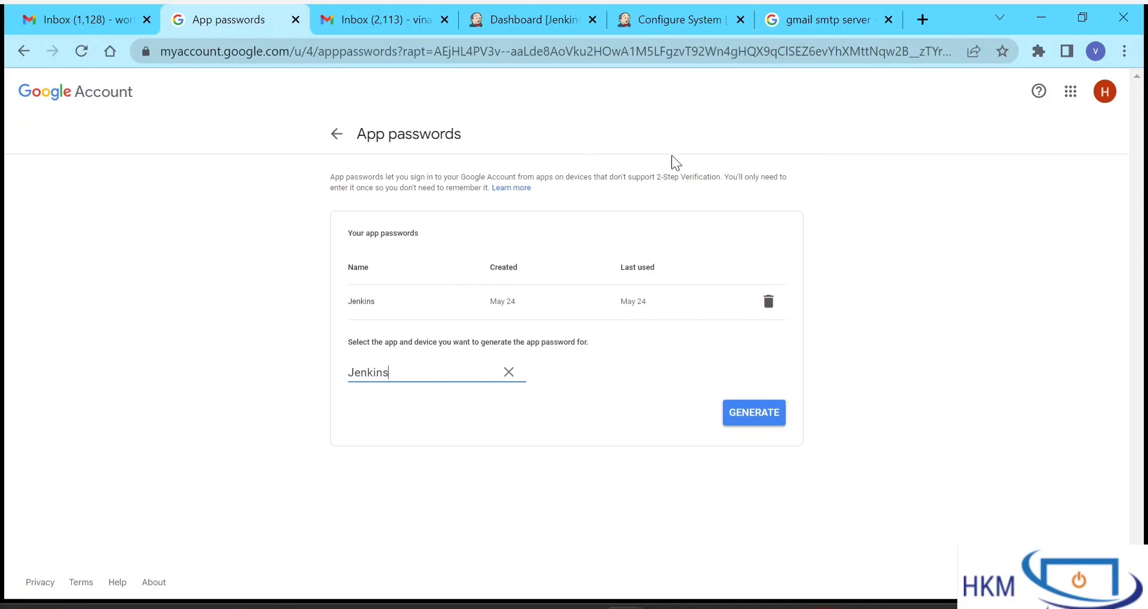
click(648, 19)
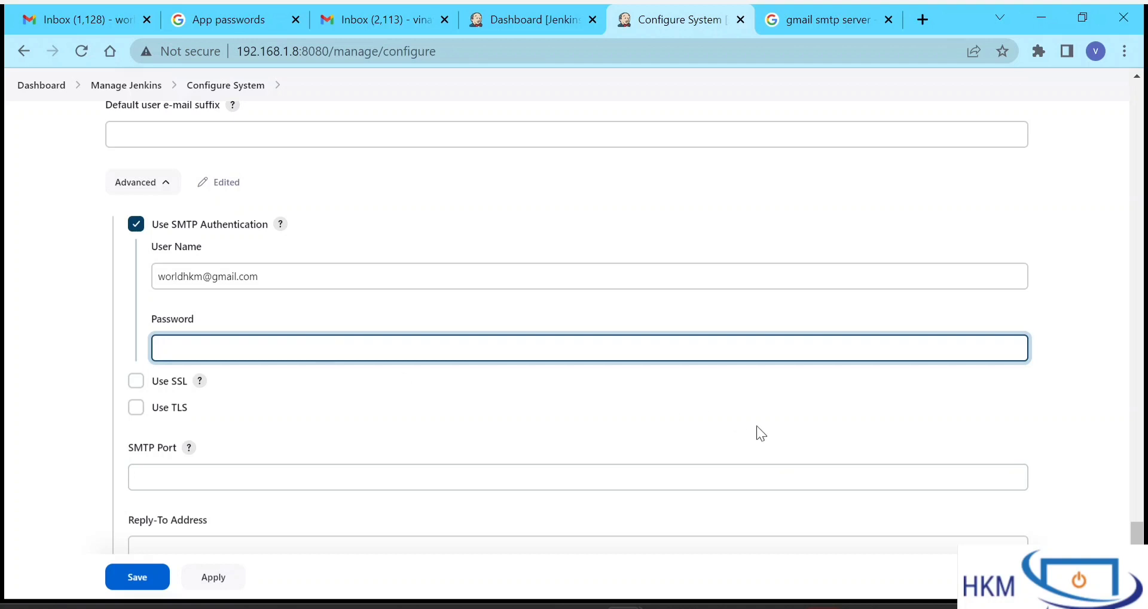
key(ctrl+v)
- Enable Use SSL and set the SMTP port to 465
click(135, 381)
scroll(399, 392, down, 1)
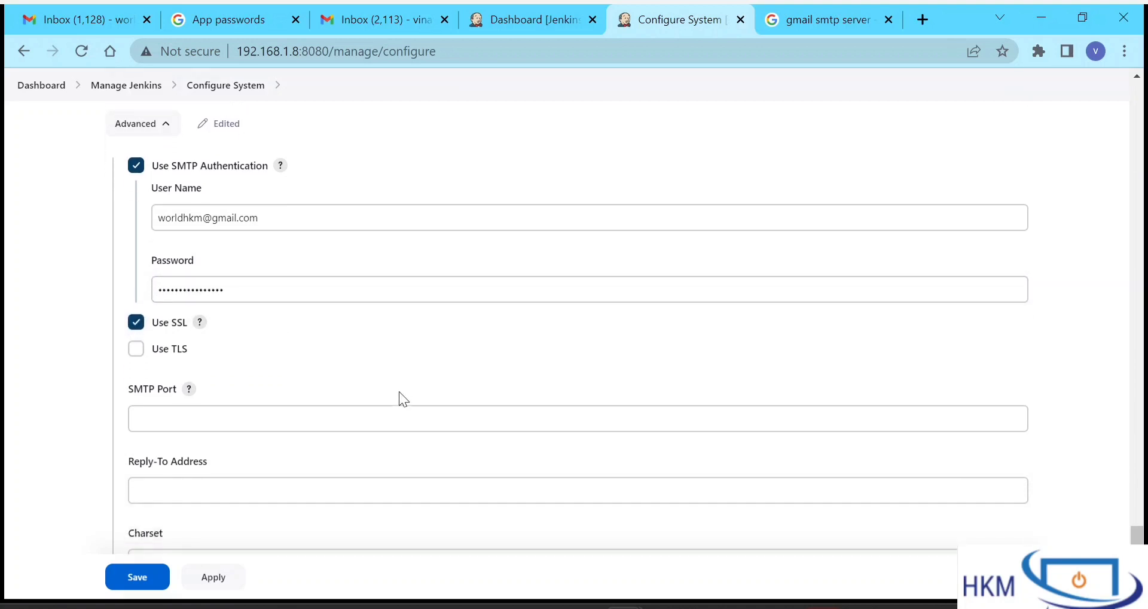
click(200, 317)
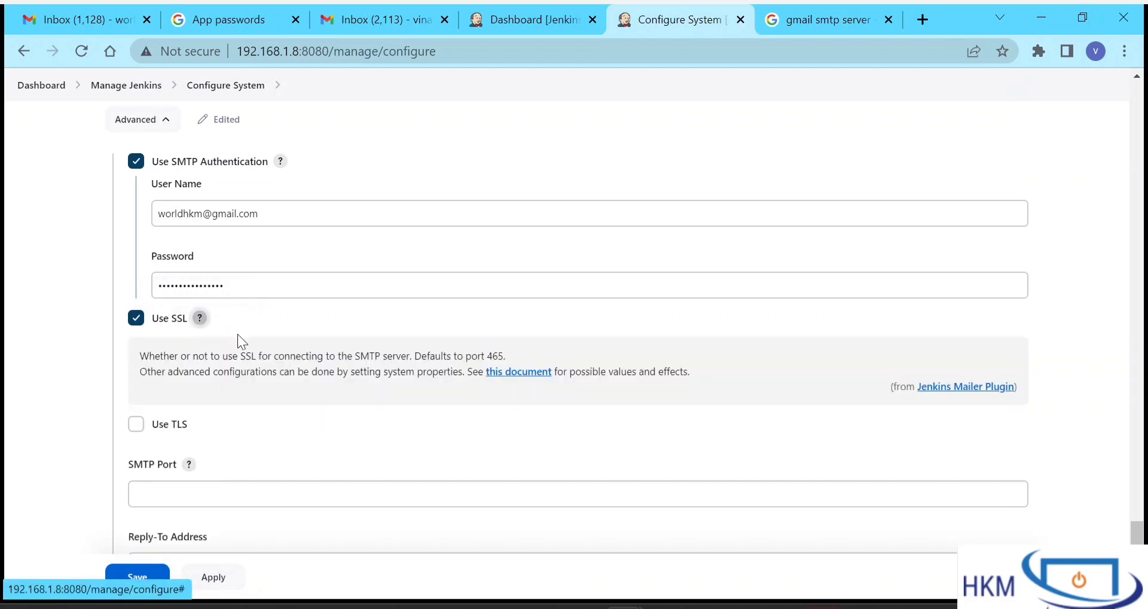
drag(467, 359, 496, 360)
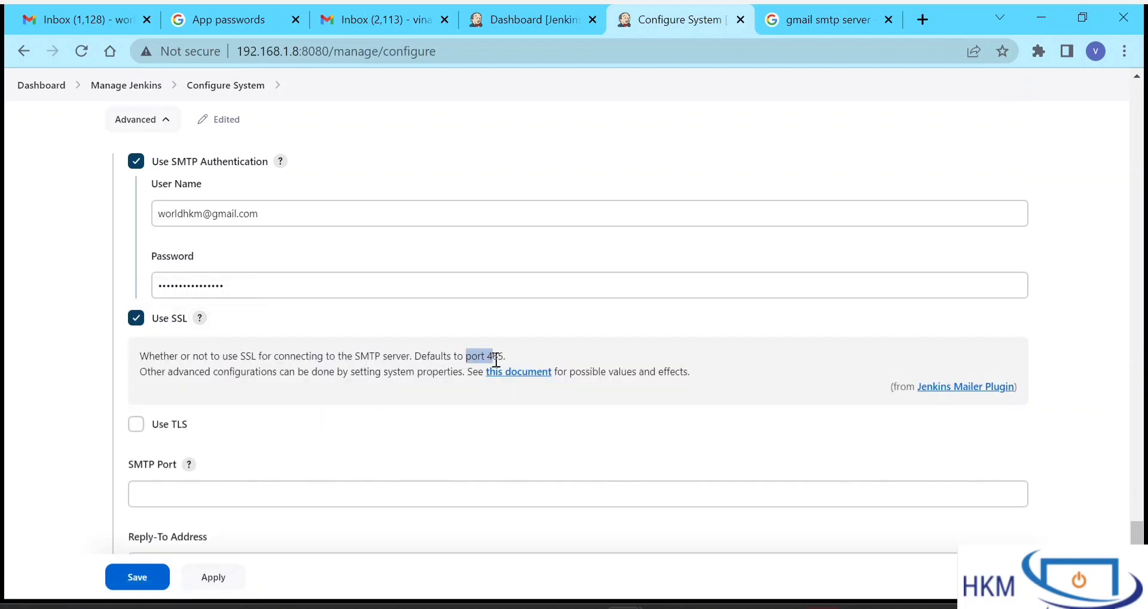
click(326, 495)
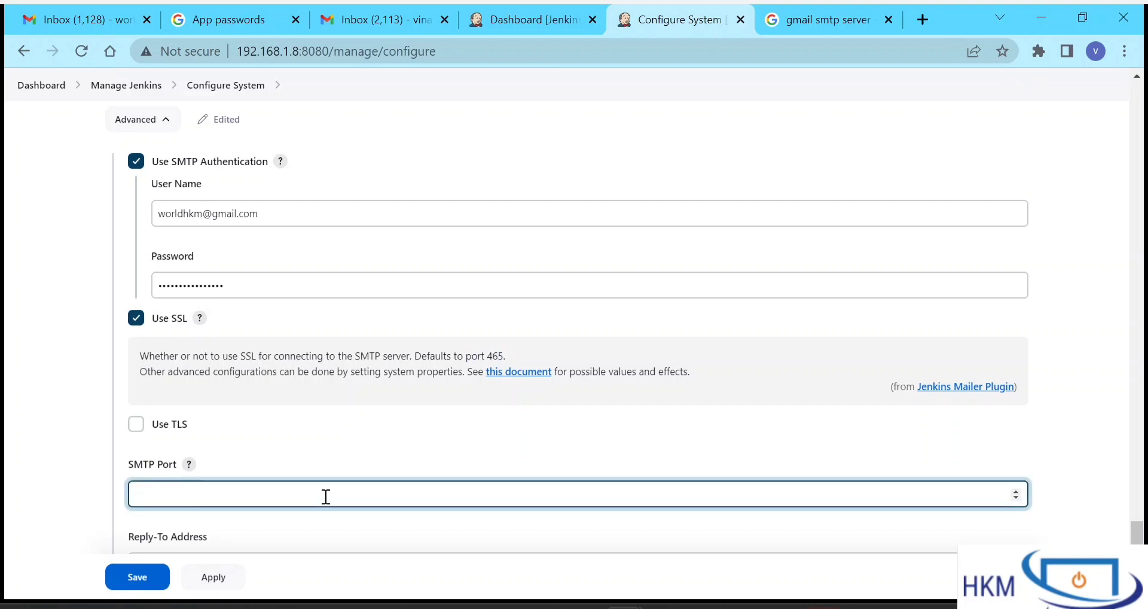
text(465)
click(391, 437)
scroll(391, 446, down, 1)
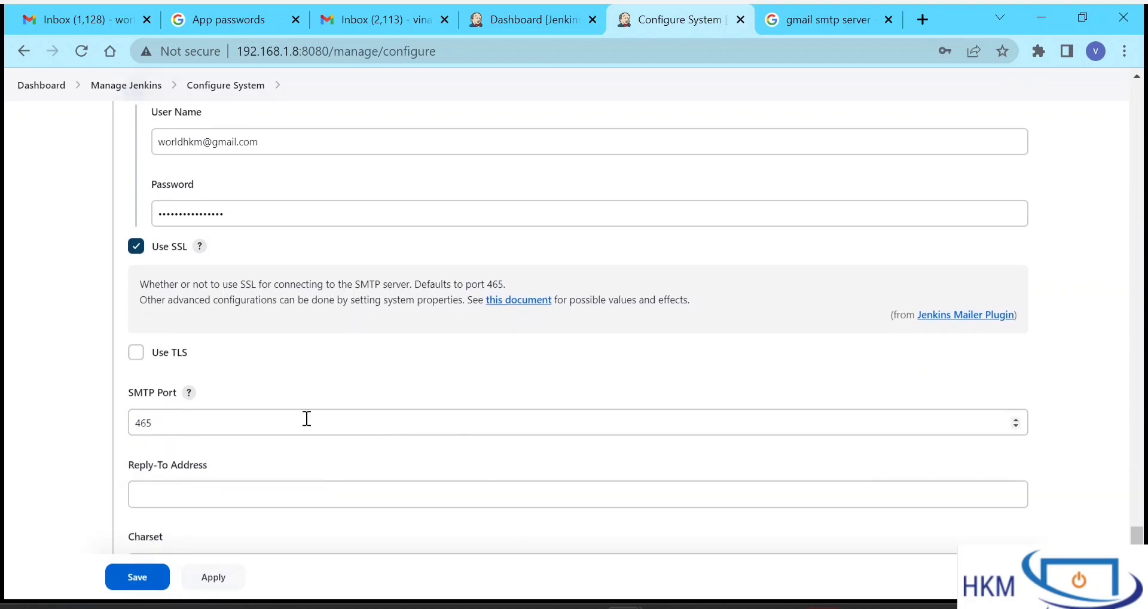
click(201, 247)
- Send a test e-mail to the recipient's Gmail address using these settings
scroll(209, 315, down, 2)
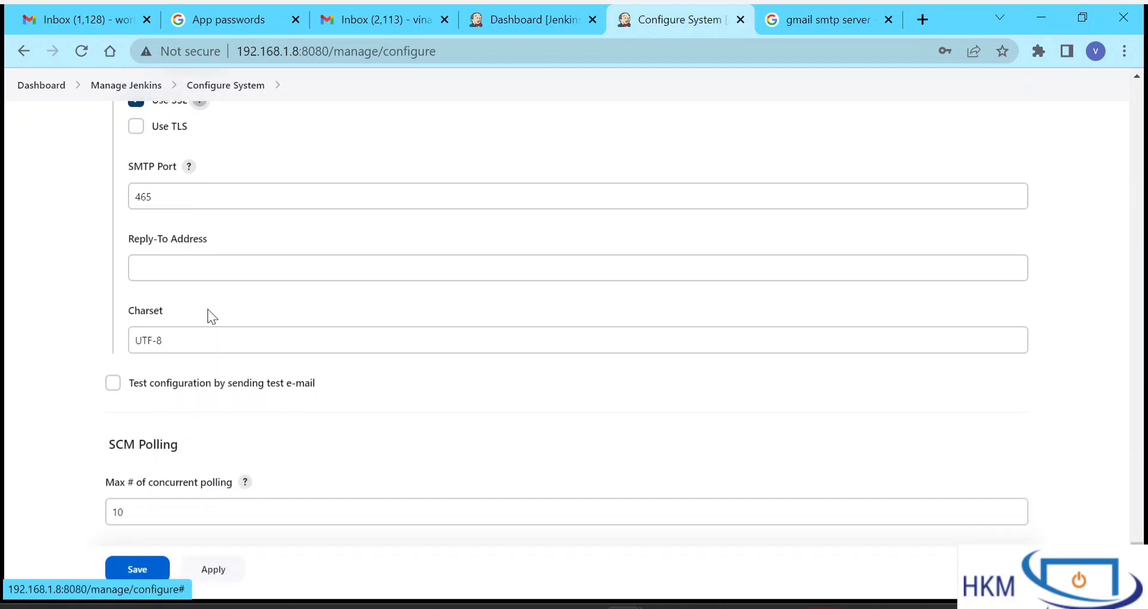
scroll(209, 310, down, 1)
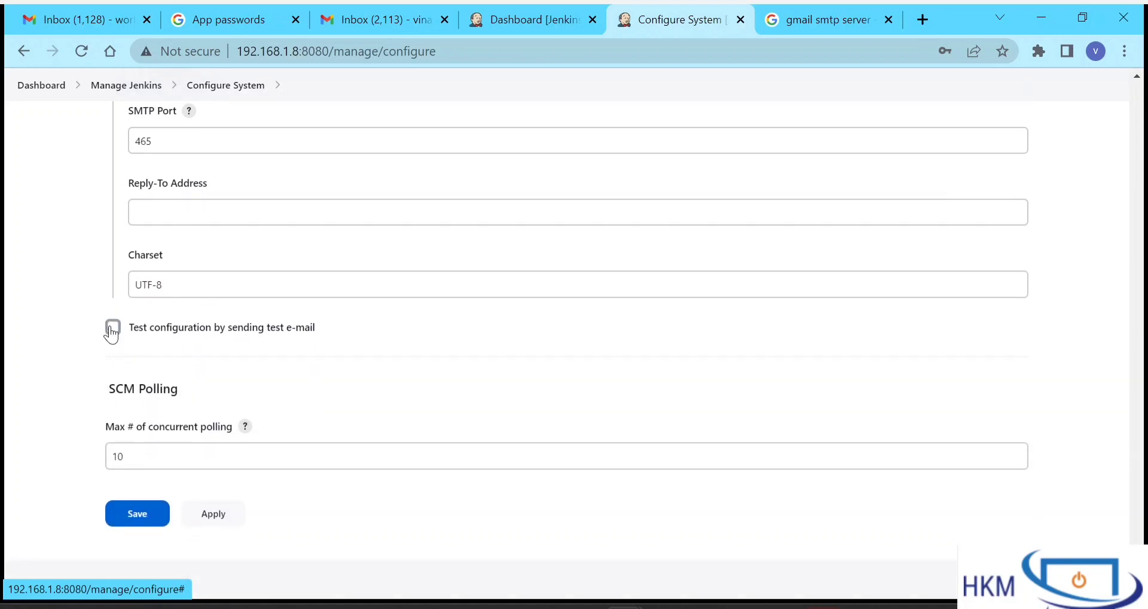
click(112, 328)
click(199, 379)
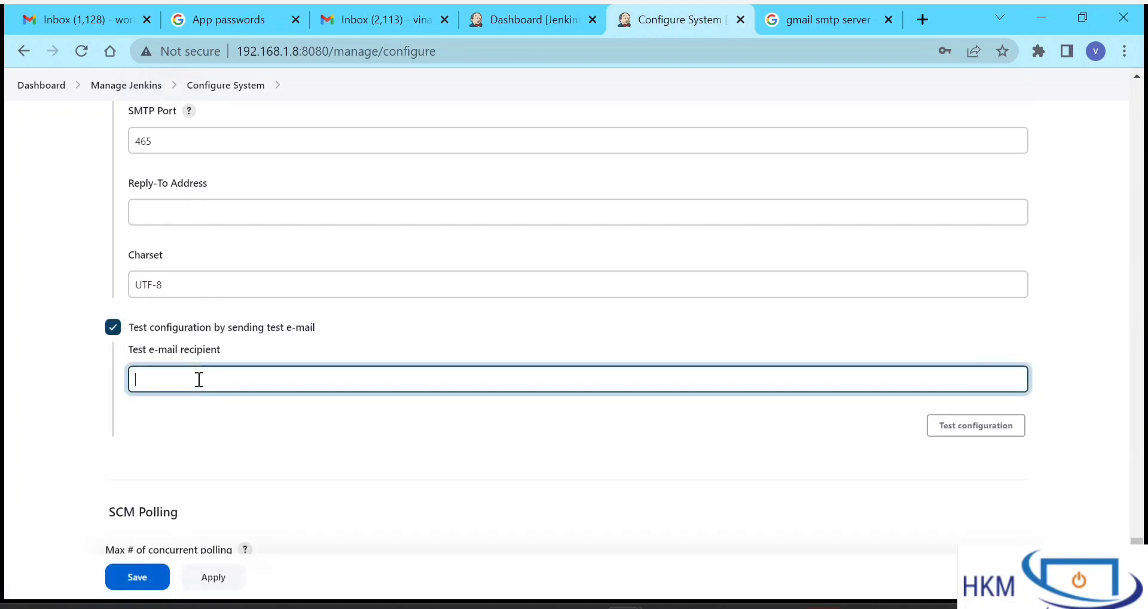
click(206, 407)
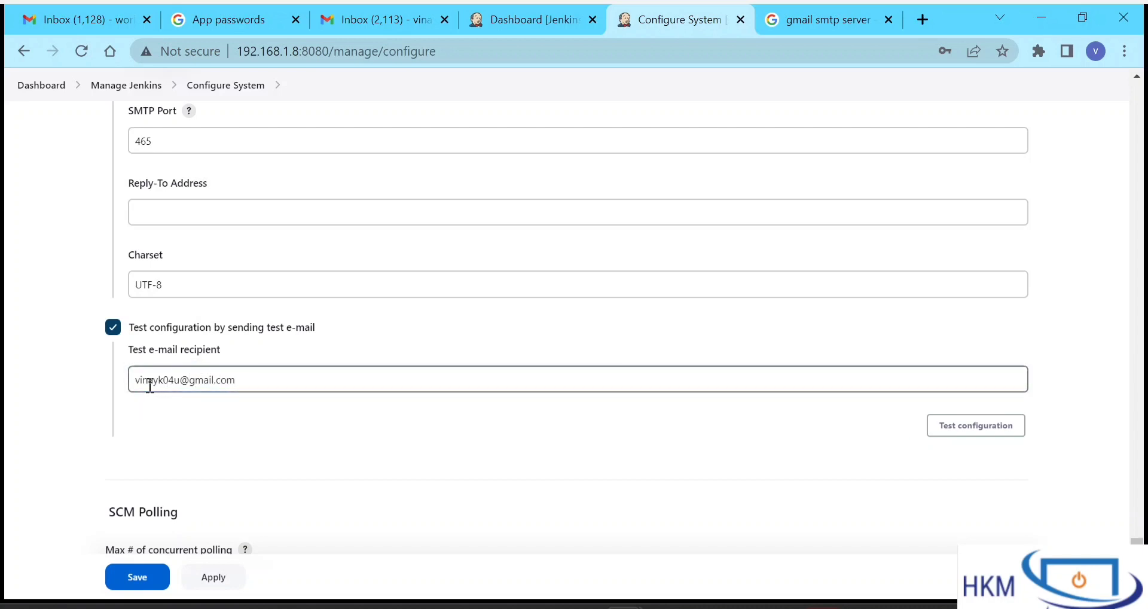
click(362, 423)
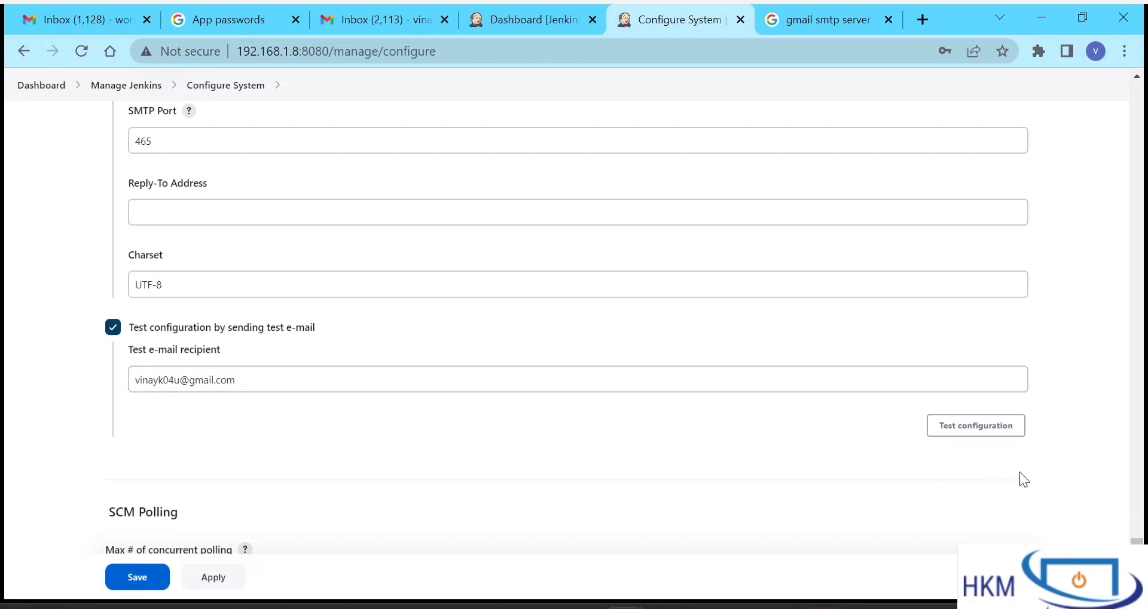
click(980, 423)
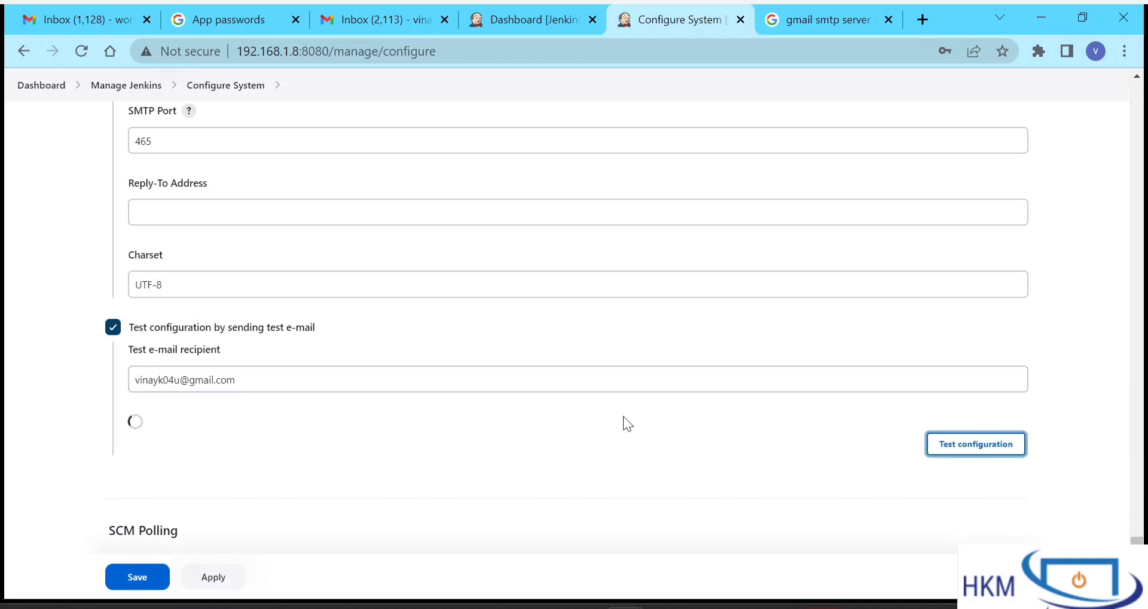
- Check the 'Email was successfully sent' confirmation, review E-mail Notification settings, and return to the dashboard
scroll(624, 415, down, 1)
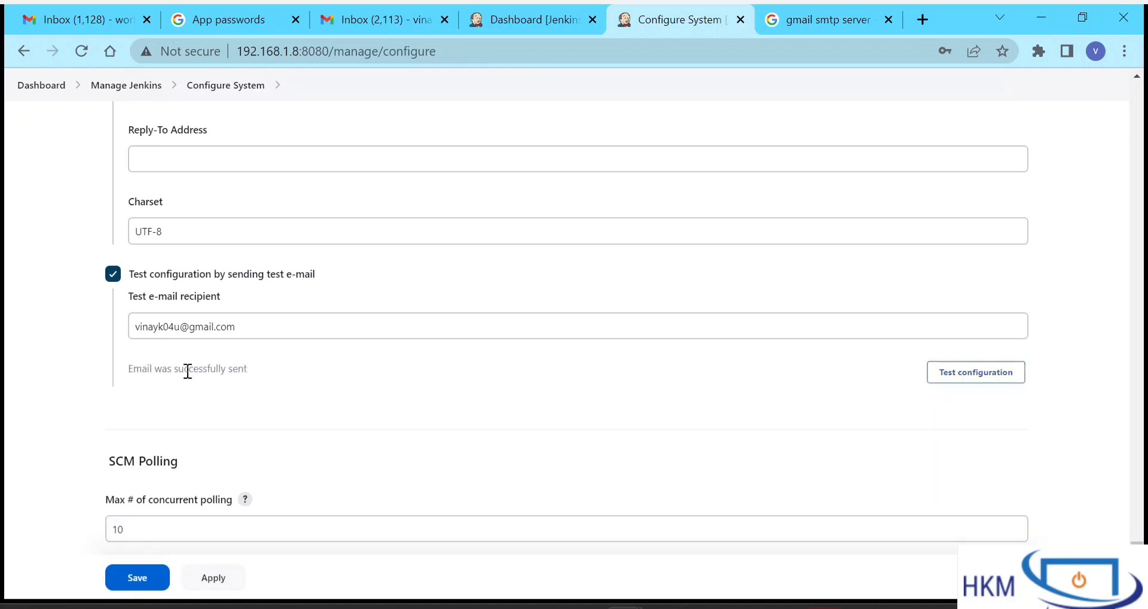
triple_click(187, 371)
click(274, 371)
scroll(274, 371, up, 1)
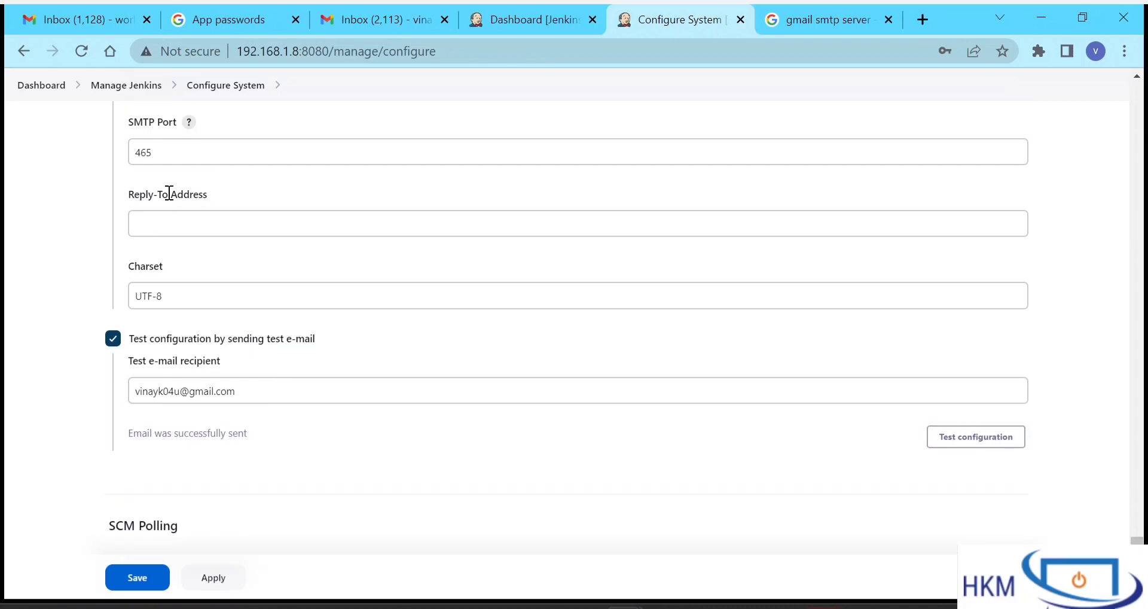
scroll(298, 227, up, 6)
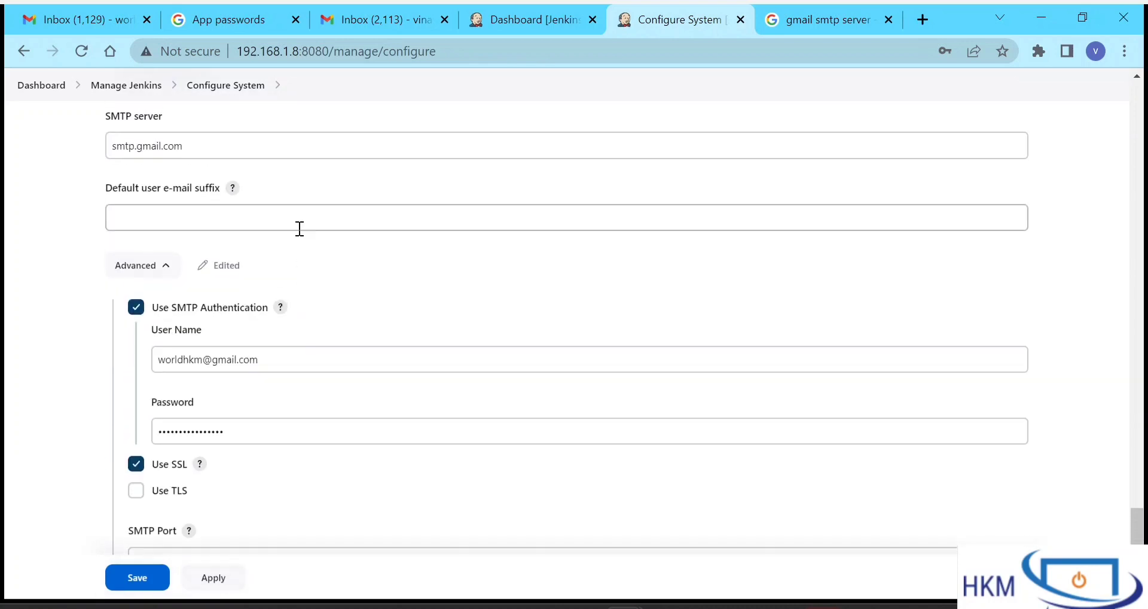
scroll(342, 302, up, 2)
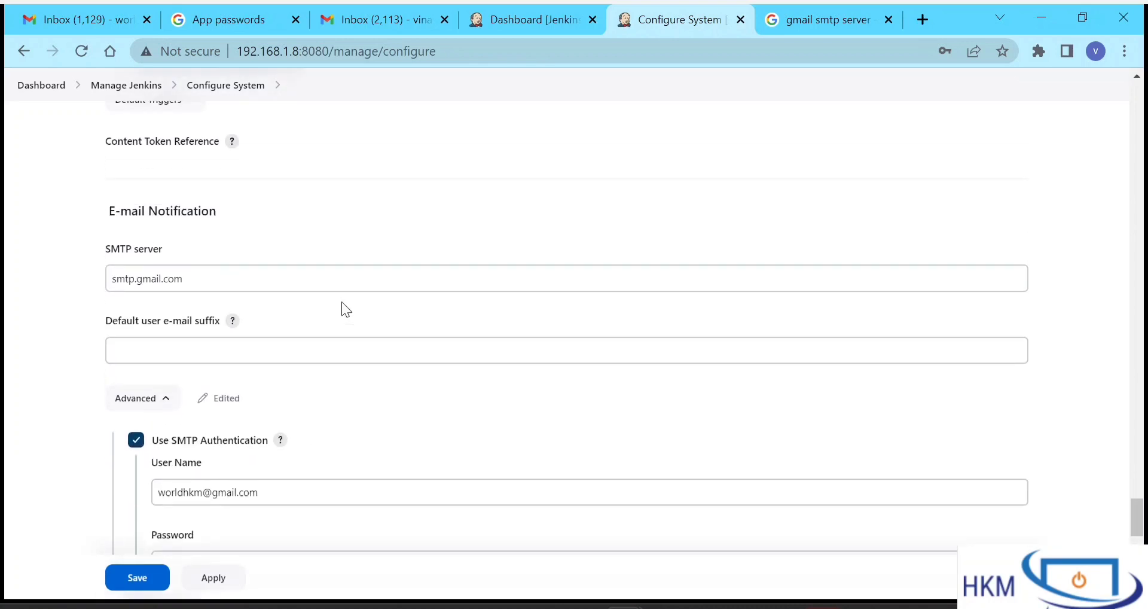
drag(113, 232, 256, 250)
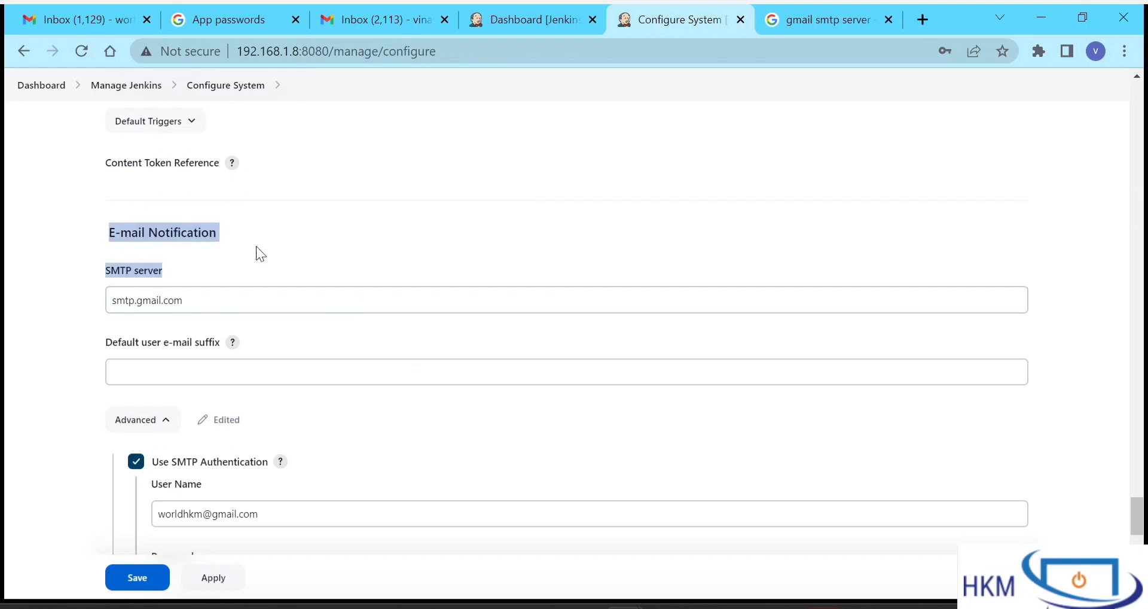
click(468, 197)
click(517, 23)
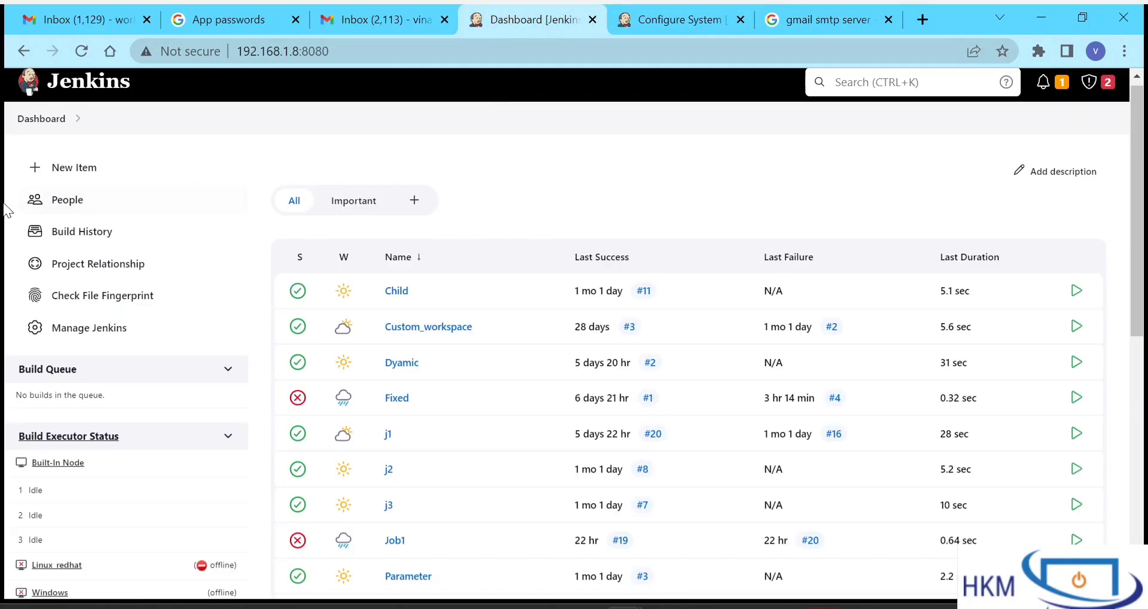
- Create a new freestyle project job named 'mail'
click(71, 171)
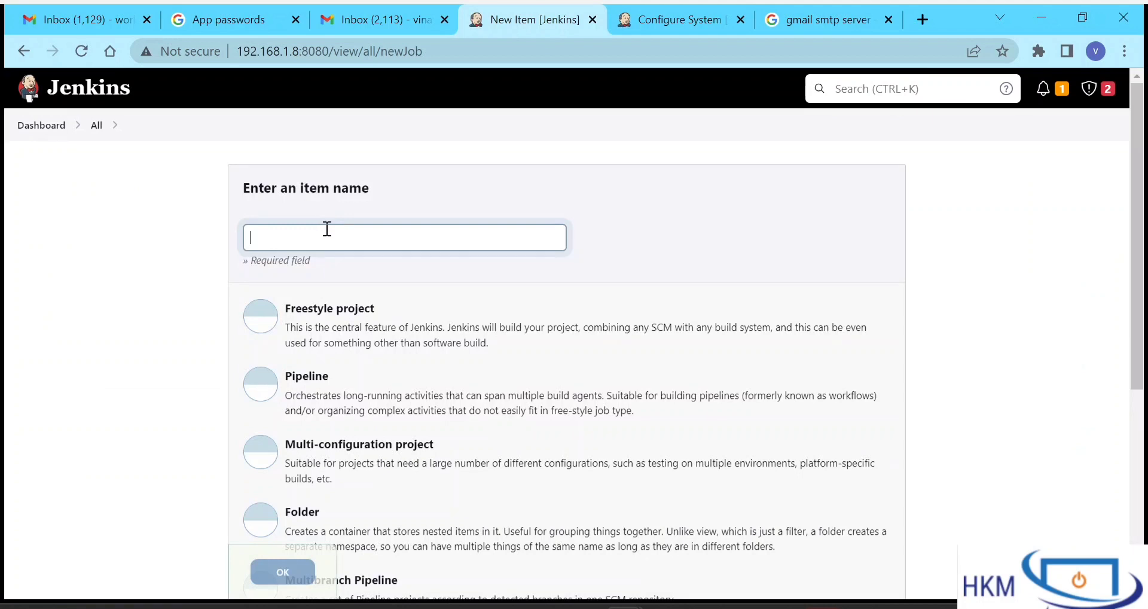
text(maimail)
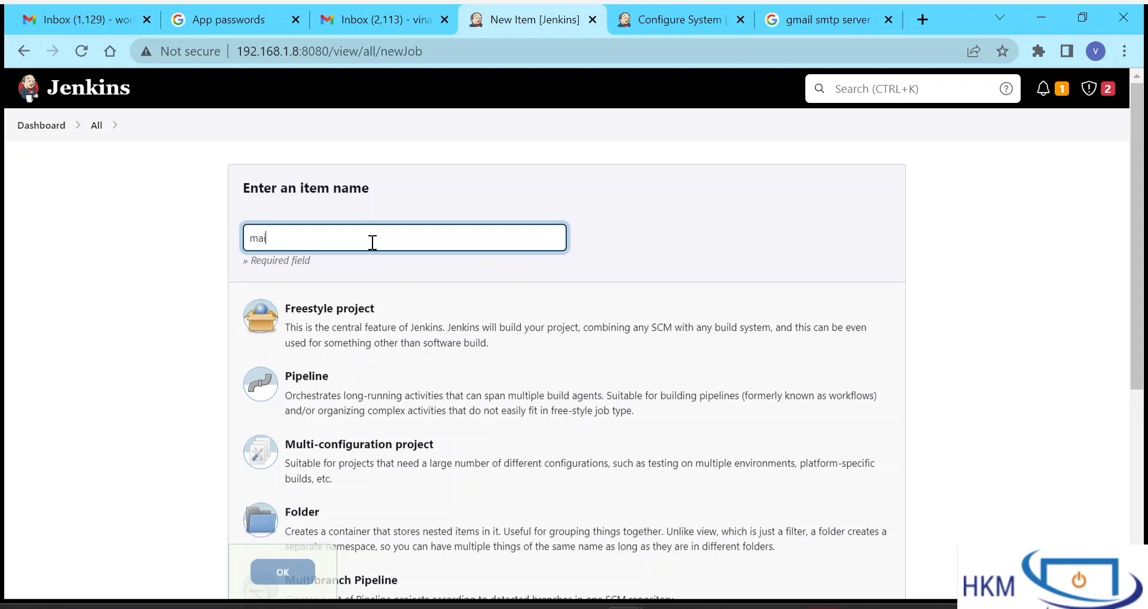
click(362, 323)
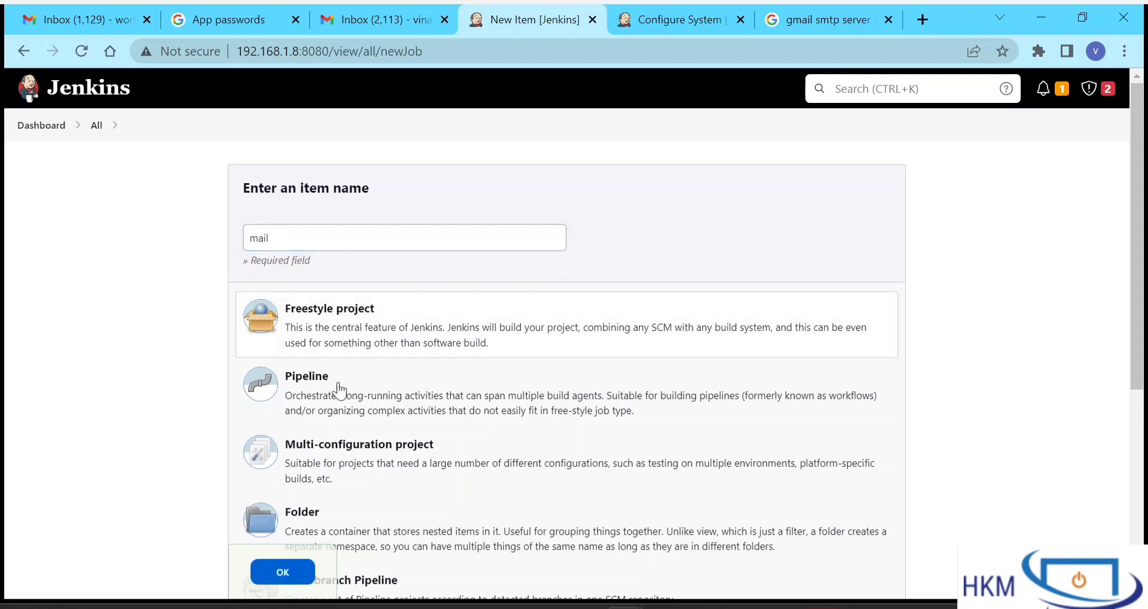
click(281, 574)
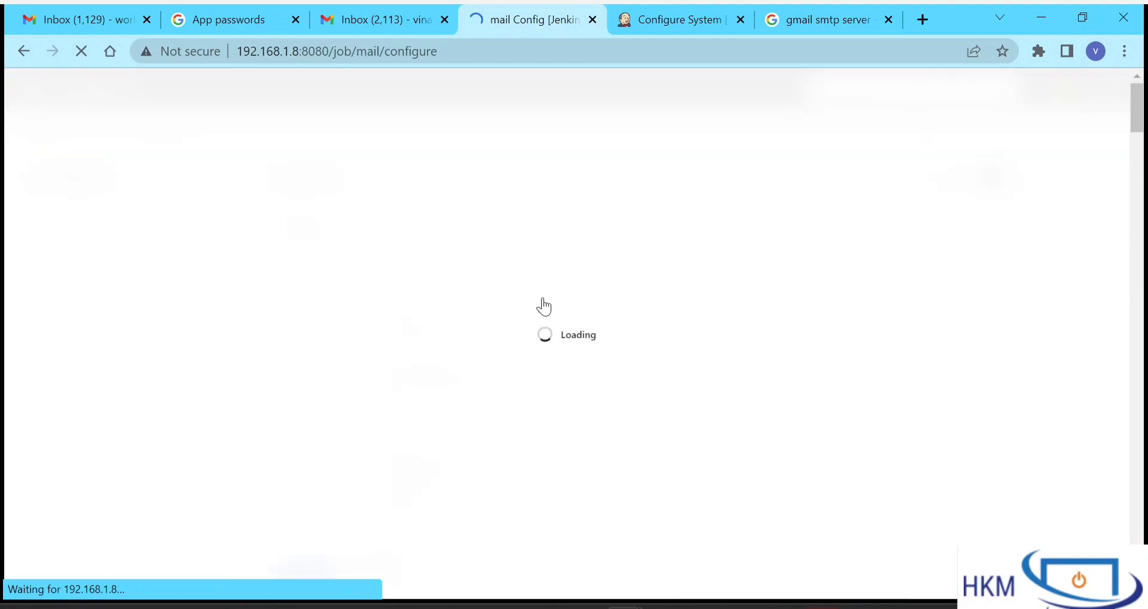
- Add an E-mail Notification post-build action to the mail job
scroll(544, 307, down, 5)
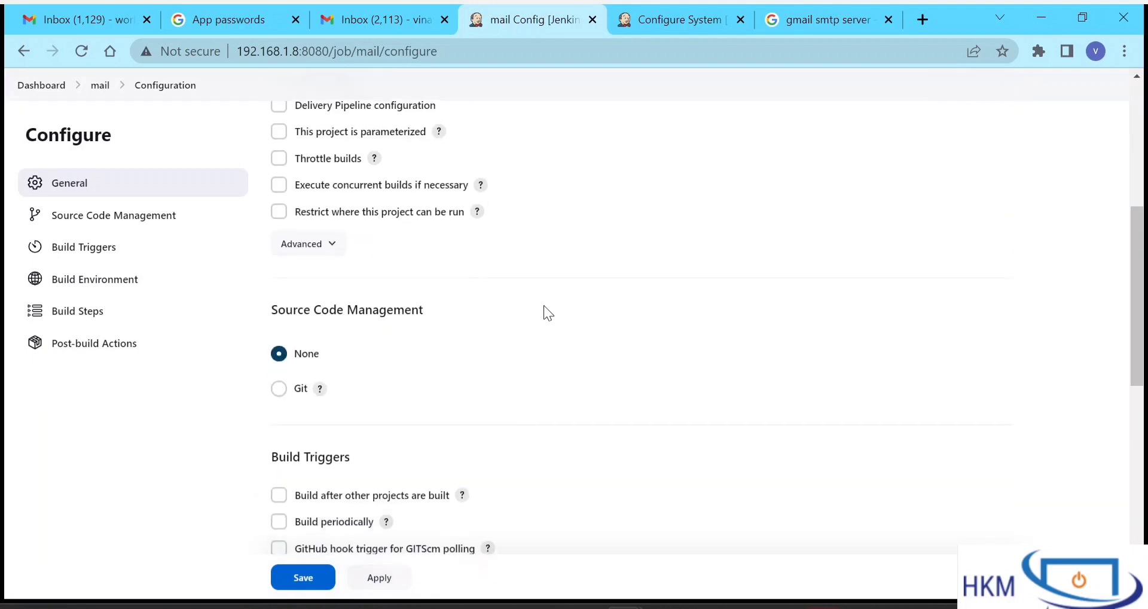
scroll(546, 311, down, 10)
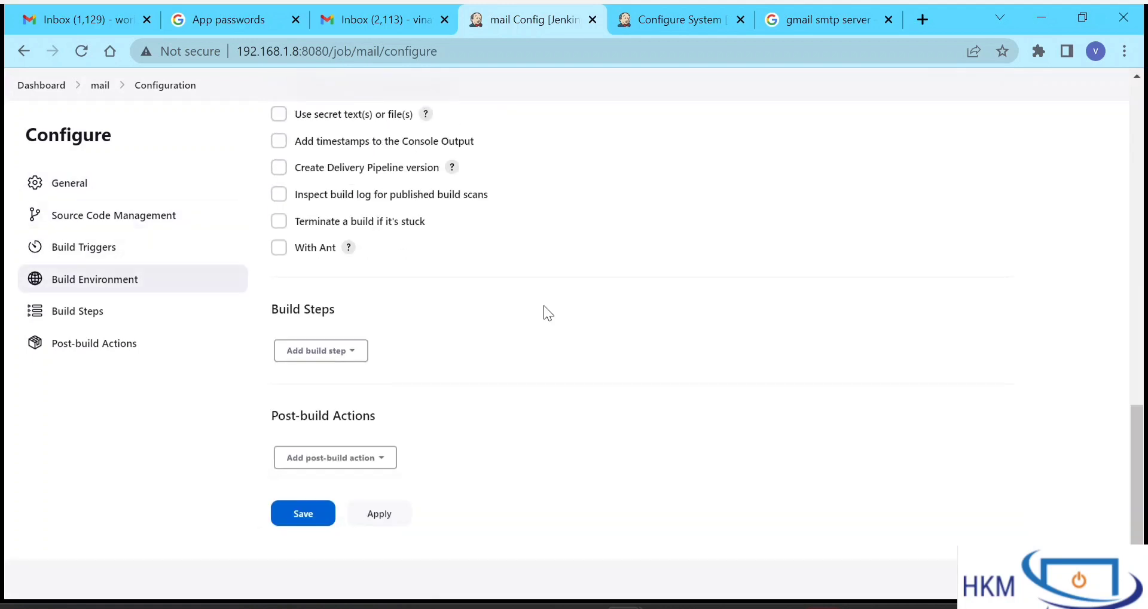
click(354, 467)
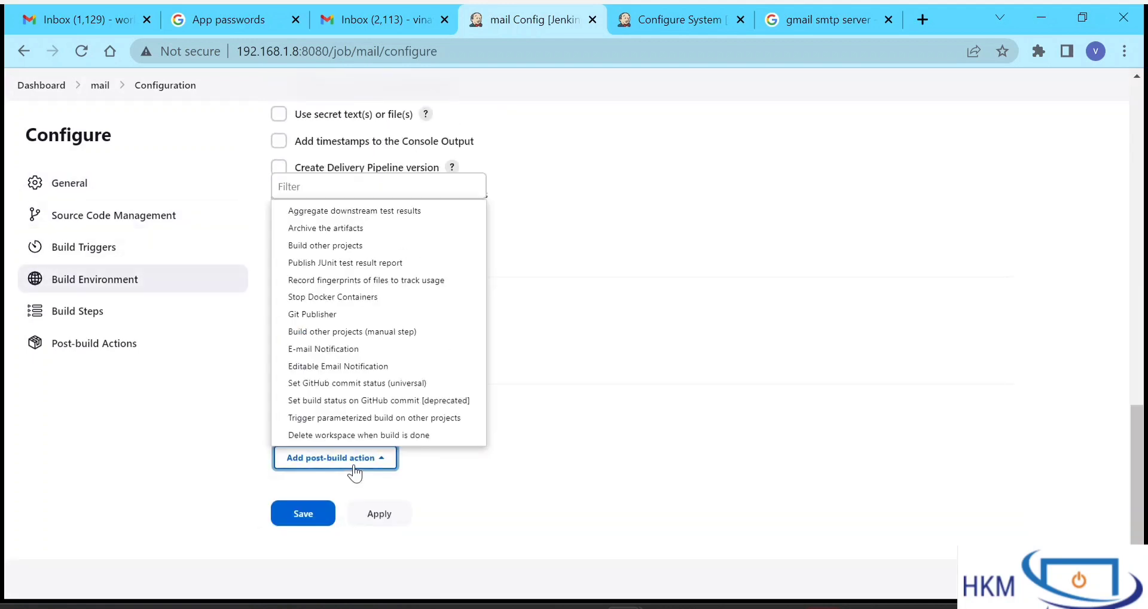
click(530, 436)
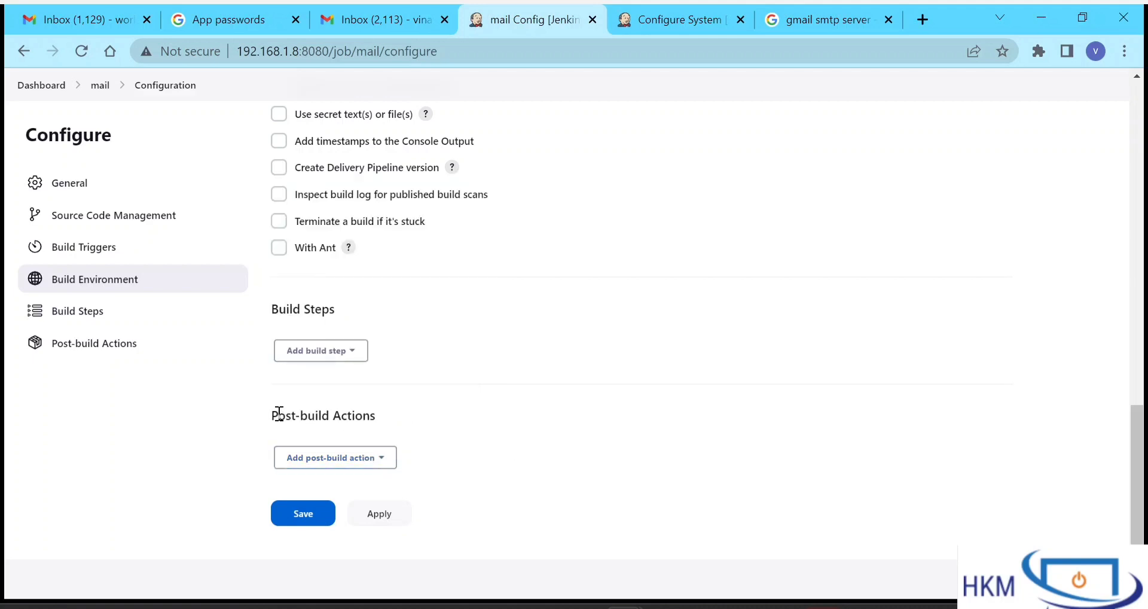
drag(279, 413, 433, 422)
click(433, 422)
drag(272, 413, 397, 423)
click(396, 426)
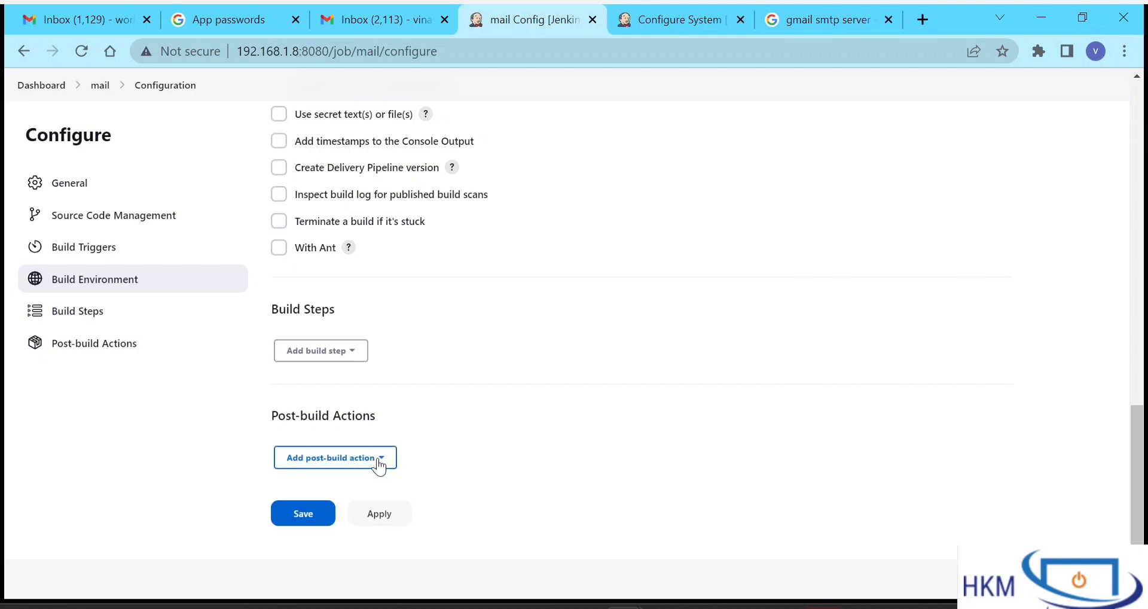
click(378, 464)
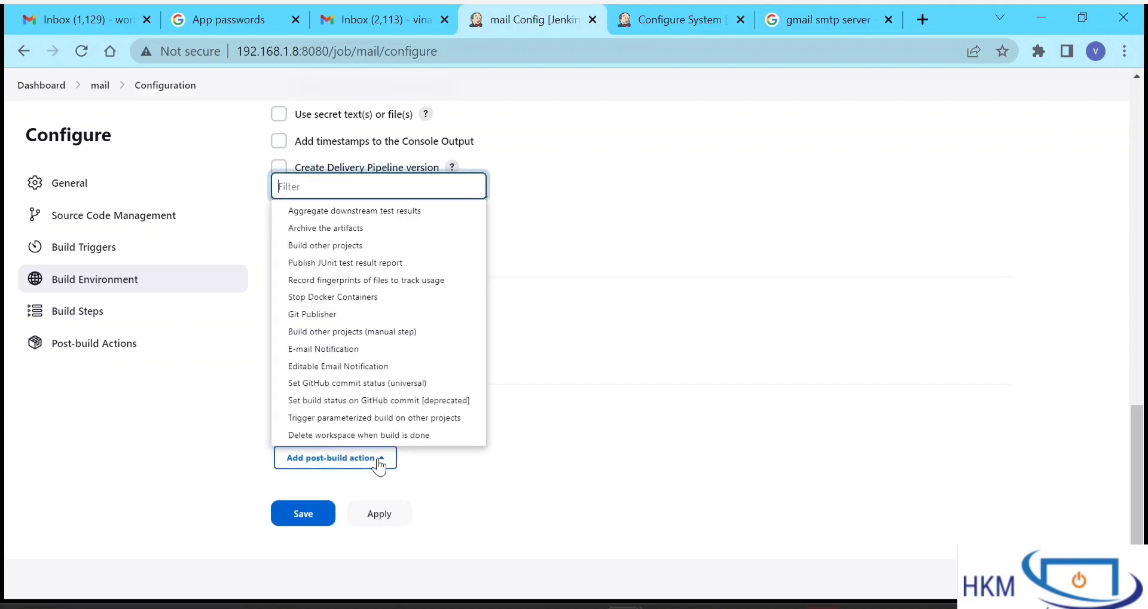
click(338, 352)
- Enter the recipient's Gmail address in Recipients and remove the trailing comma
scroll(547, 412, down, 4)
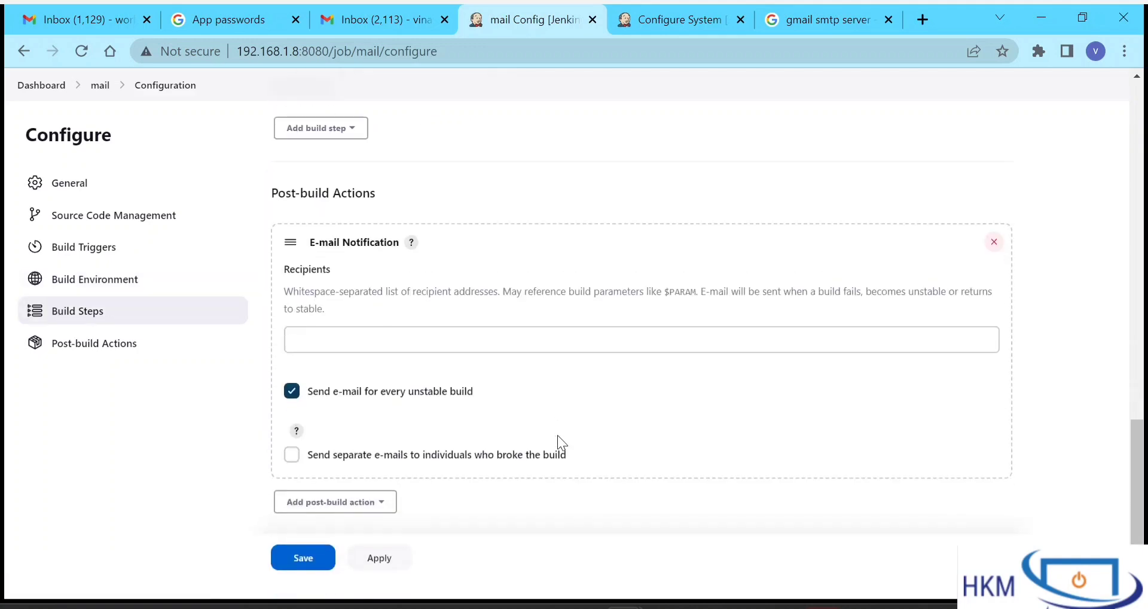
click(366, 331)
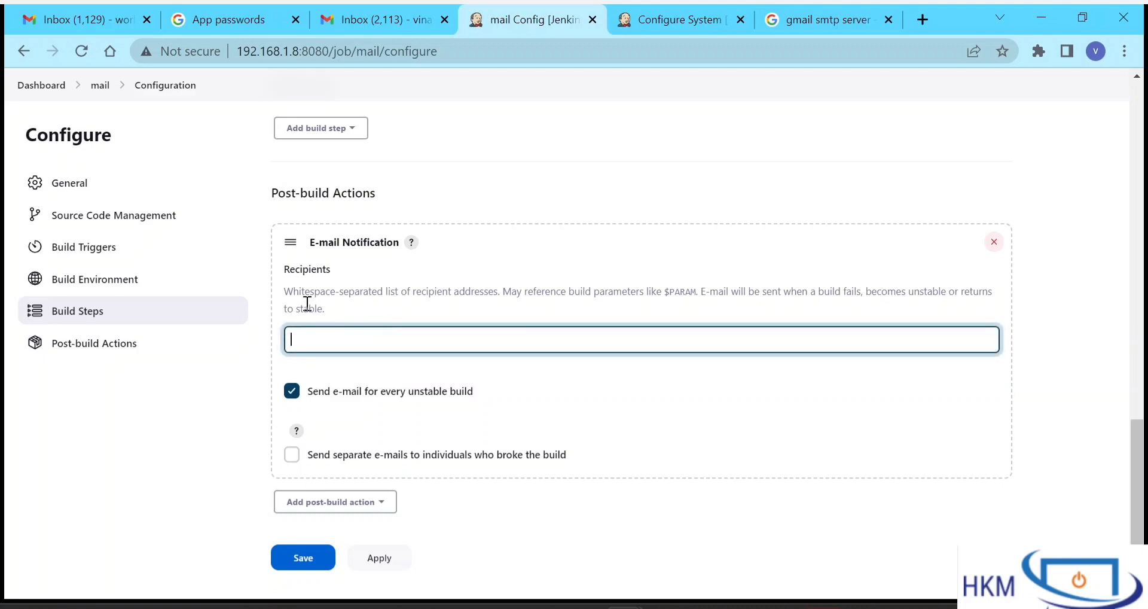
drag(289, 296, 329, 310)
click(328, 309)
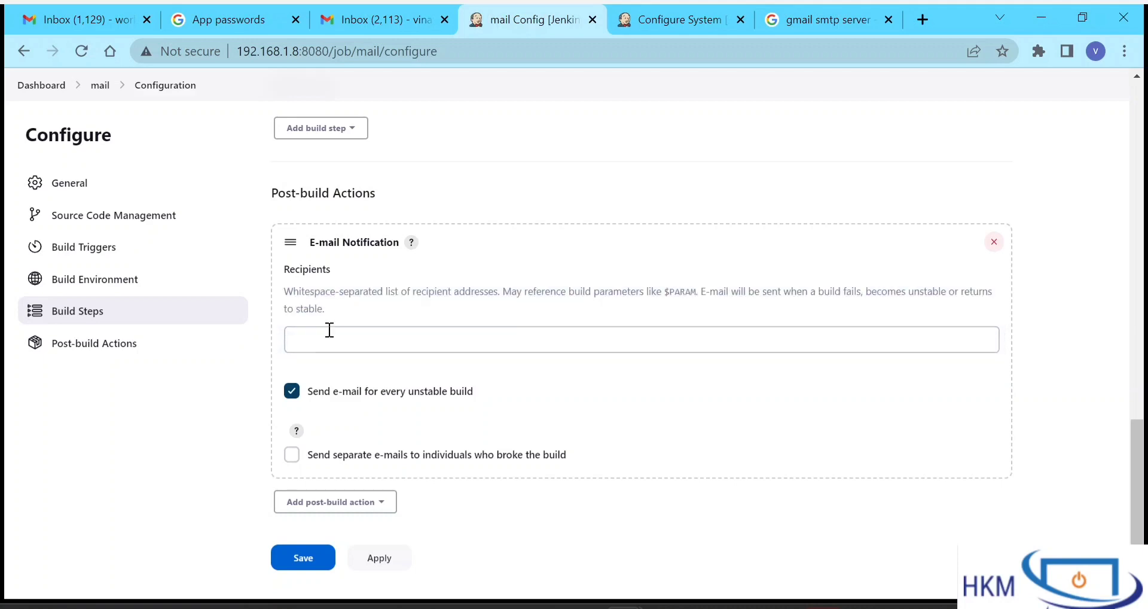
click(330, 330)
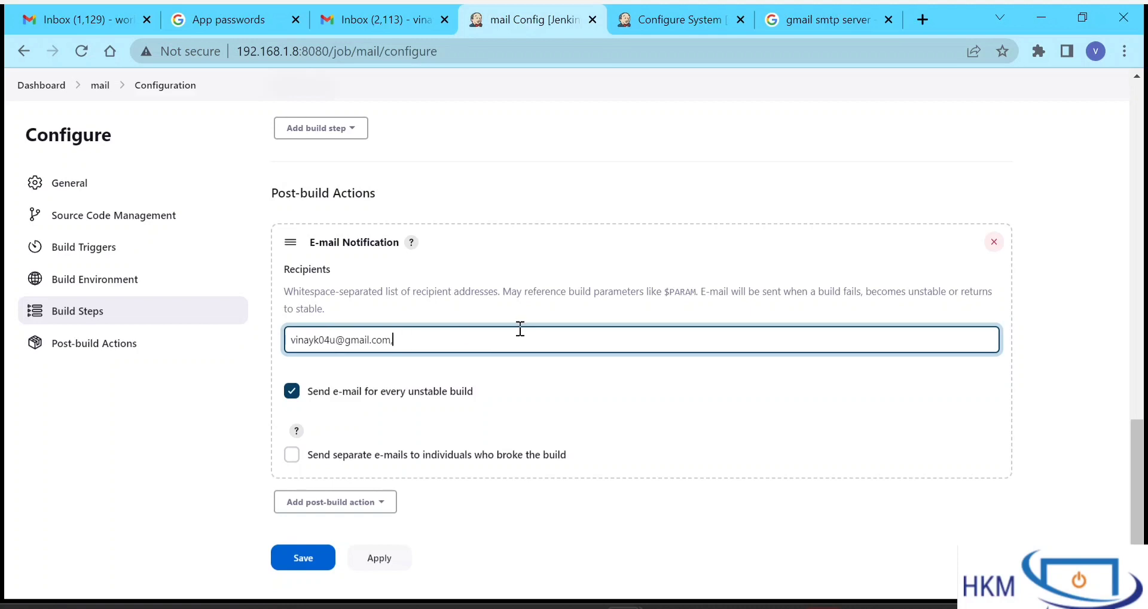
drag(520, 329, 312, 290)
click(312, 290)
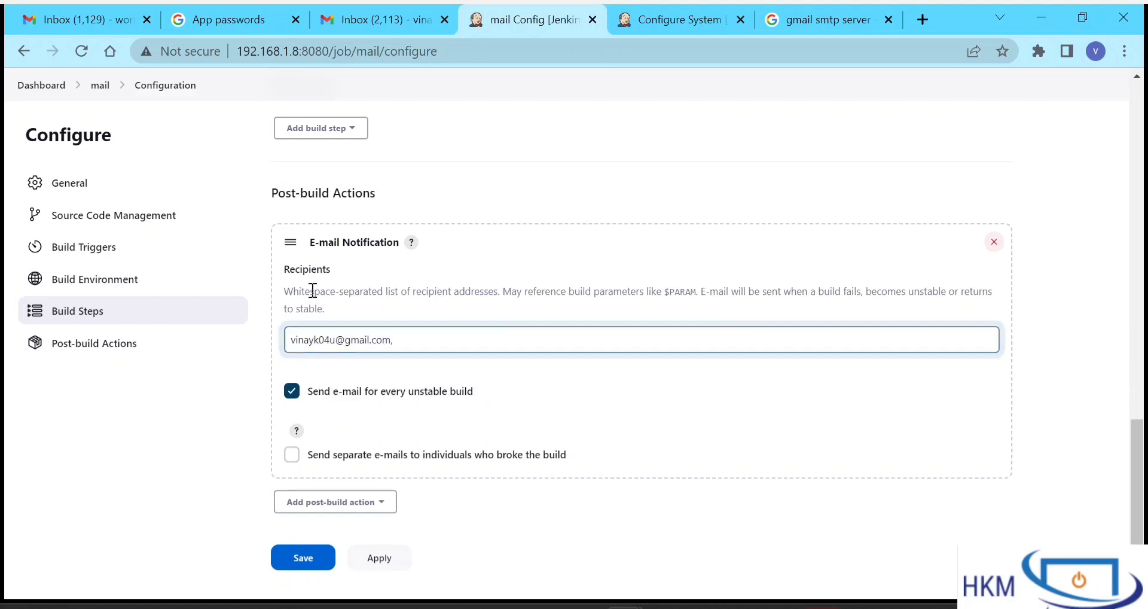
click(405, 351)
key(BackSpace)
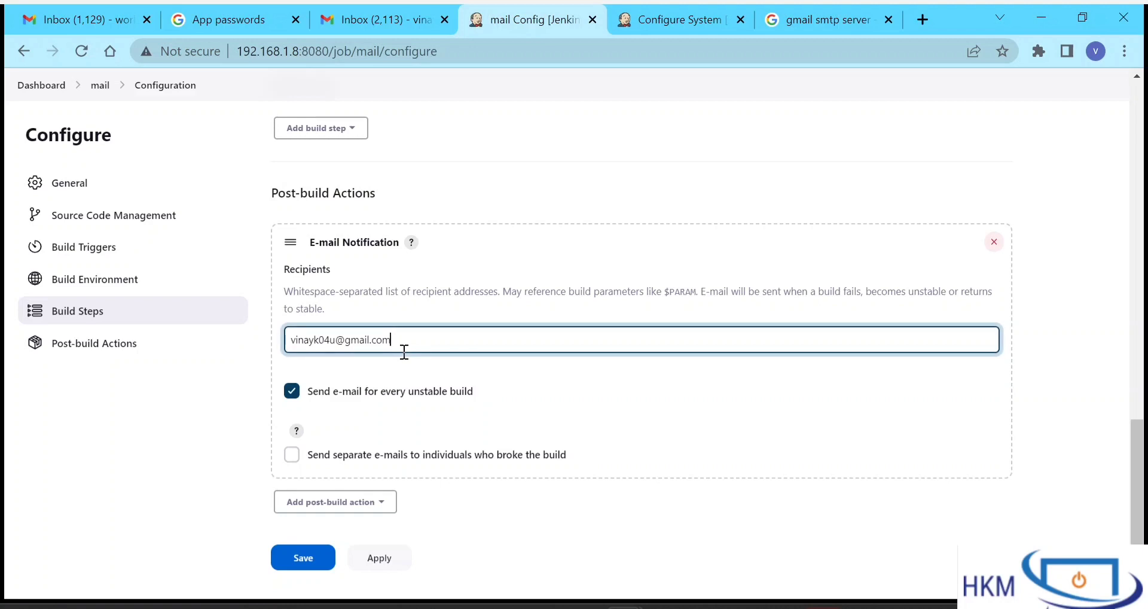
- Review the E-mail Notification help text and unstable-build option
drag(288, 290, 377, 295)
click(377, 294)
click(507, 342)
drag(474, 394, 338, 395)
click(502, 402)
scroll(500, 401, down, 1)
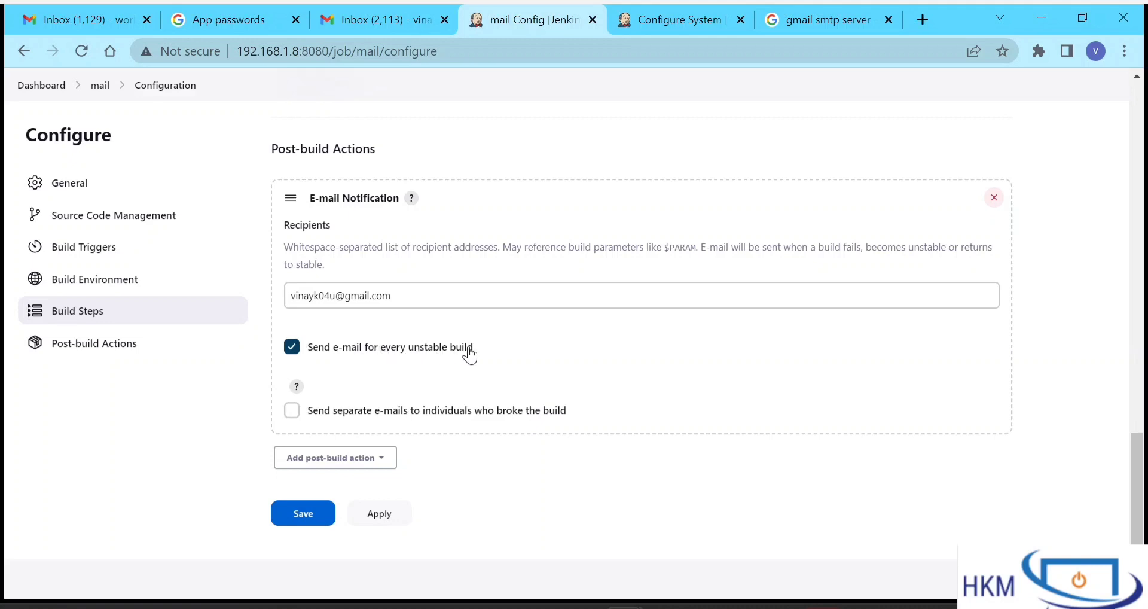
scroll(469, 354, up, 6)
scroll(469, 354, up, 3)
scroll(470, 353, down, 4)
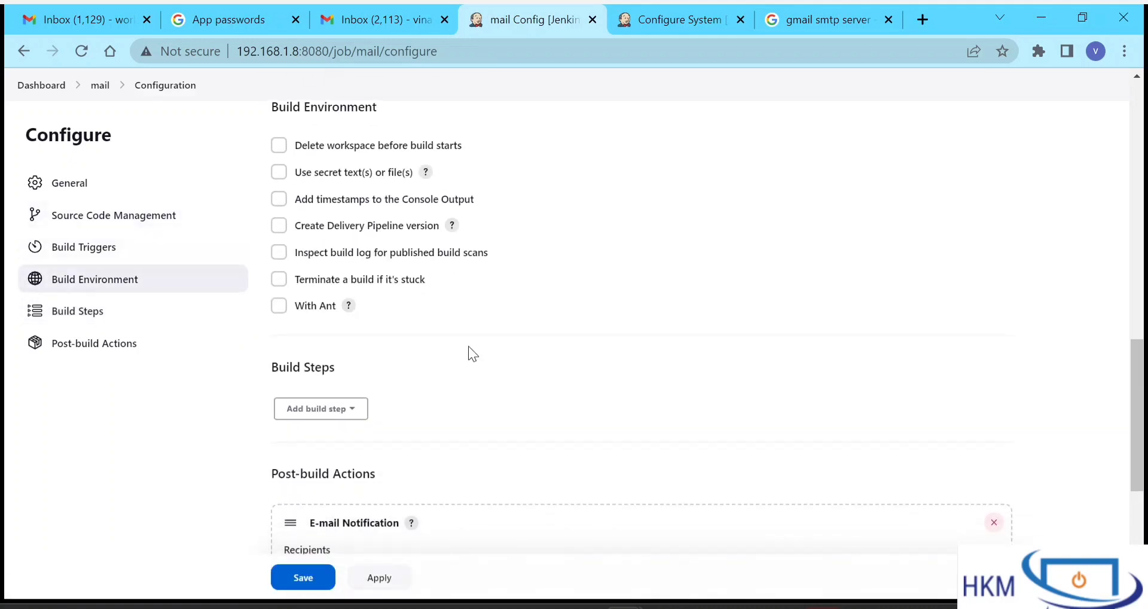
- Add an Execute shell build step with the command 'exit 1' and save the job
click(356, 409)
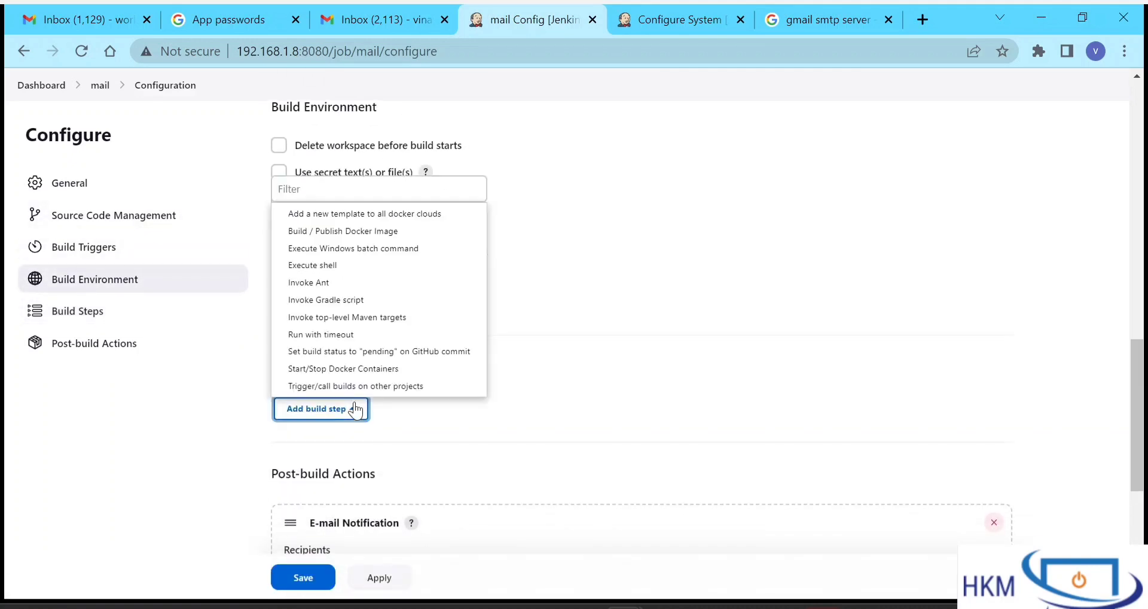
click(341, 264)
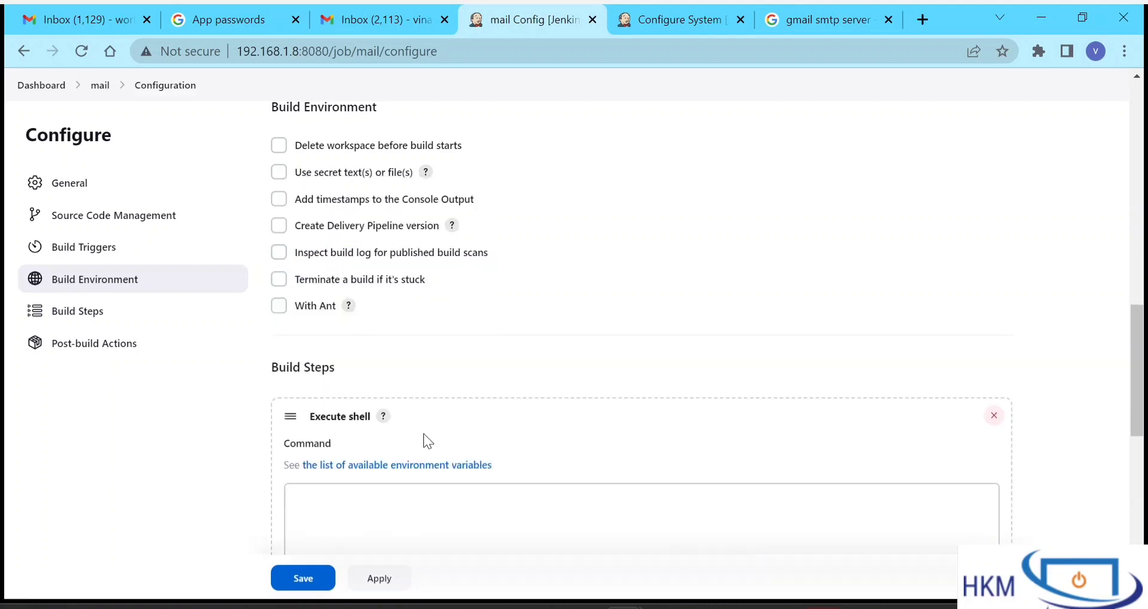
click(425, 433)
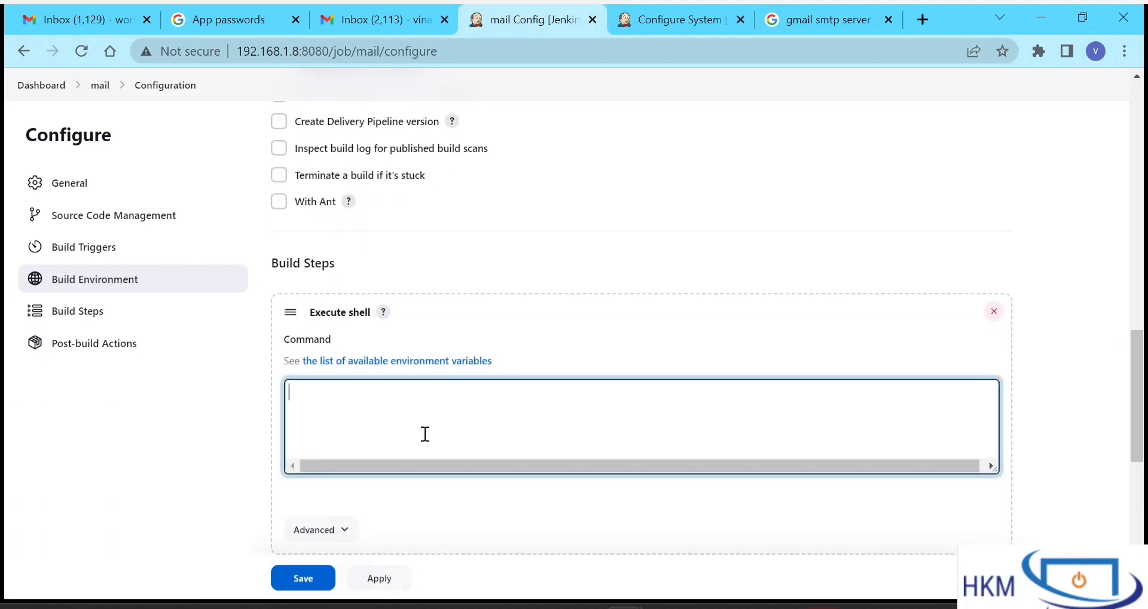
text(exit 1)
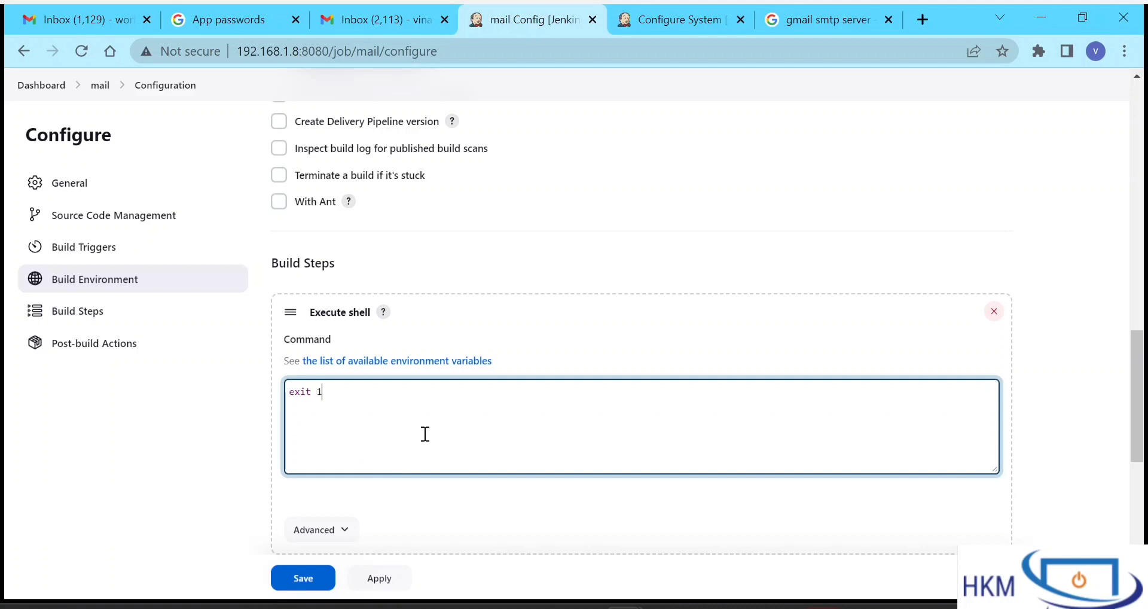
scroll(444, 524, down, 4)
scroll(440, 418, down, 4)
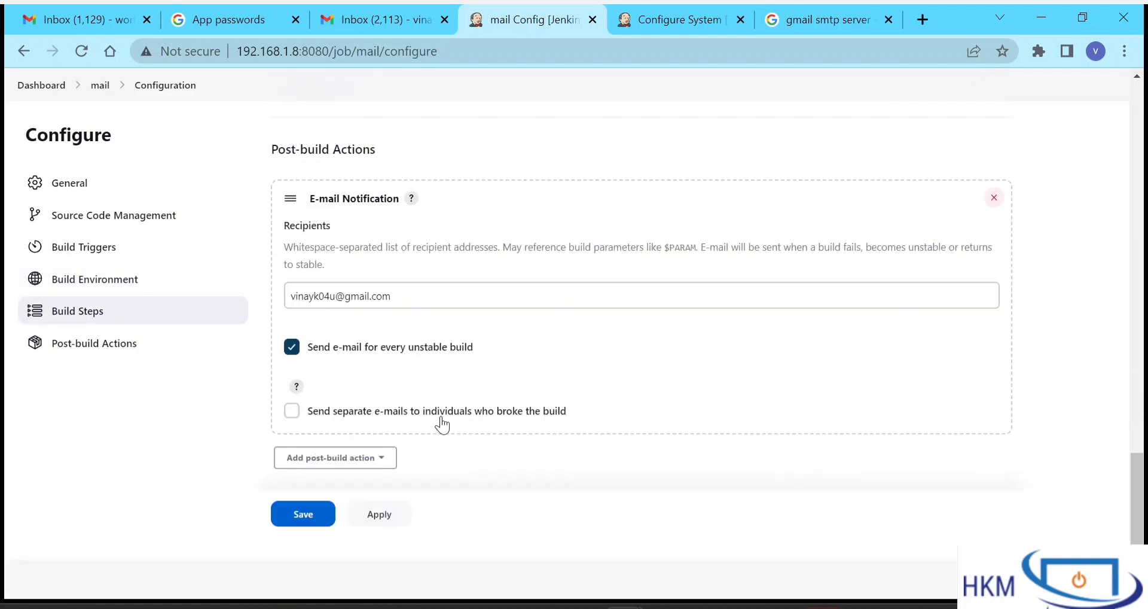
click(312, 511)
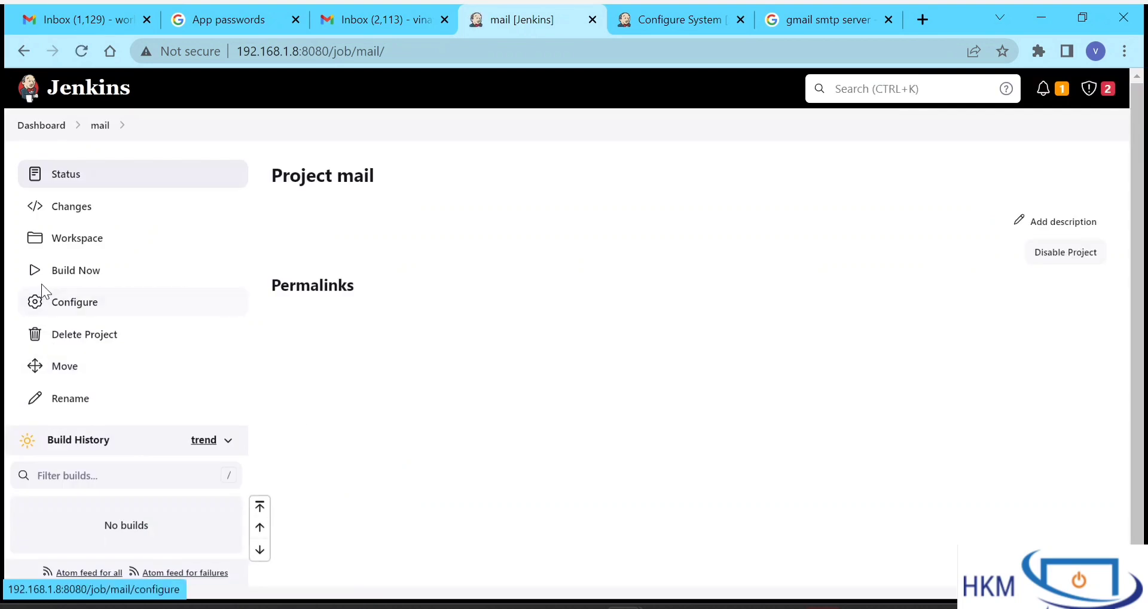
- Build the mail job and open build #1's console output in a new tab
click(99, 277)
scroll(450, 463, down, 1)
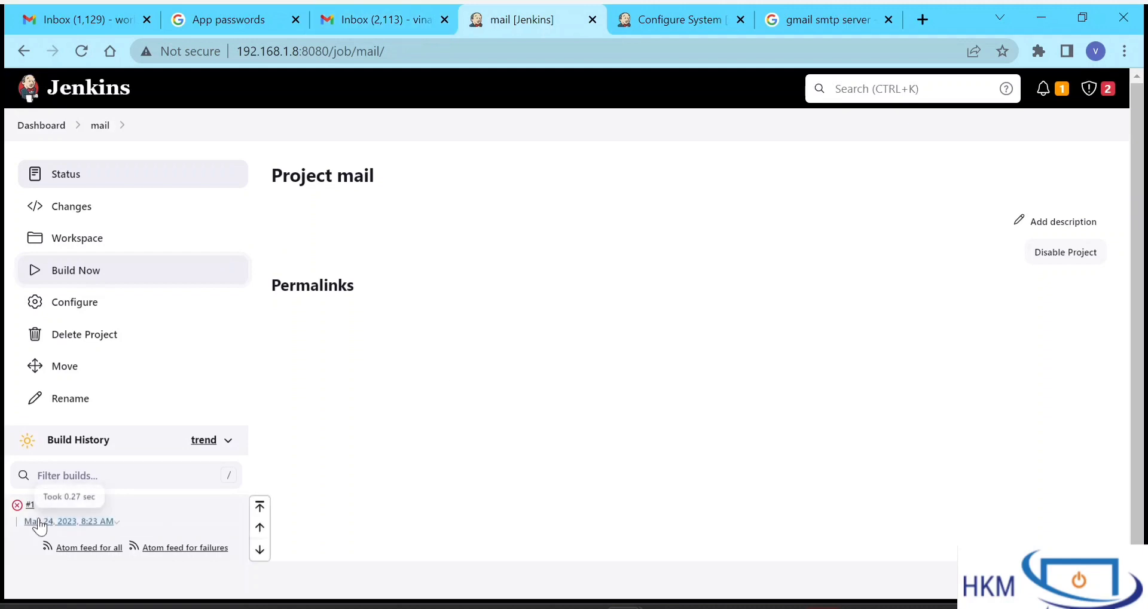
mouse_move(31, 511)
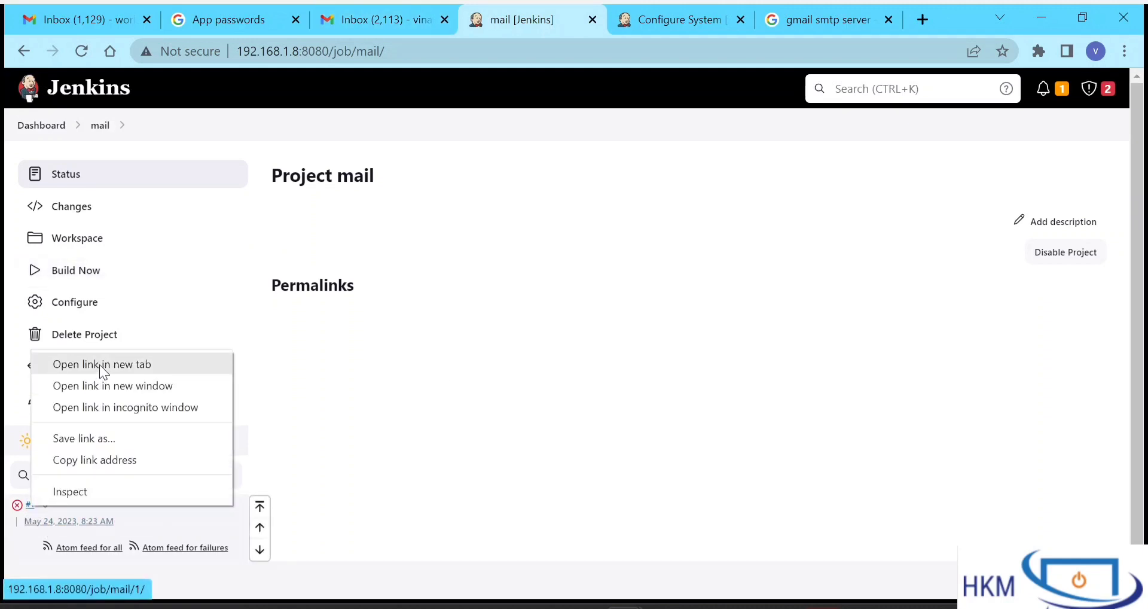
click(99, 364)
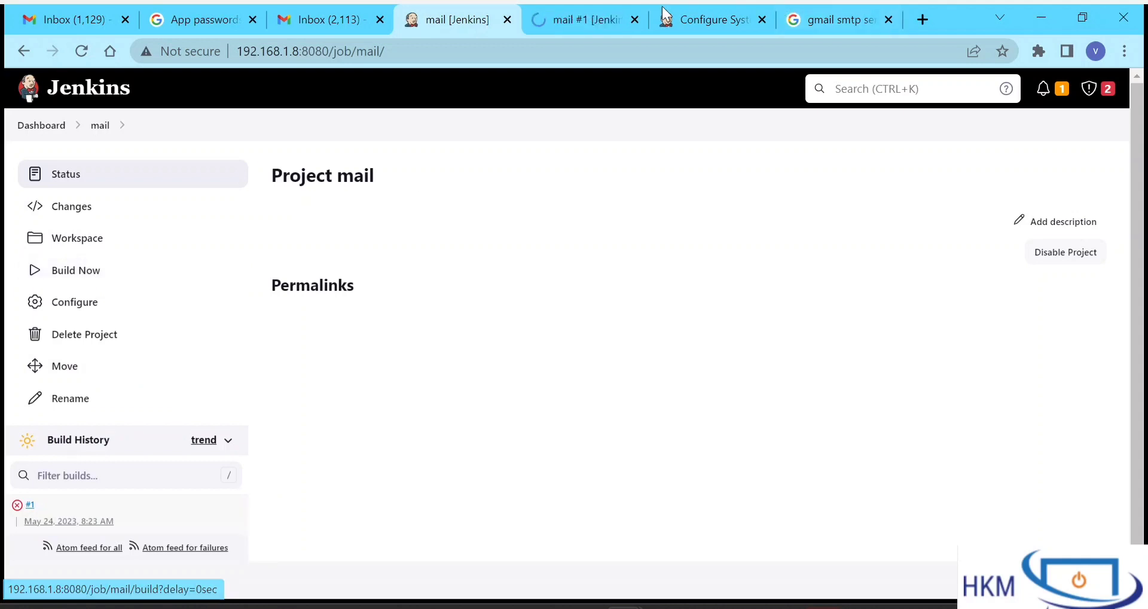
click(573, 9)
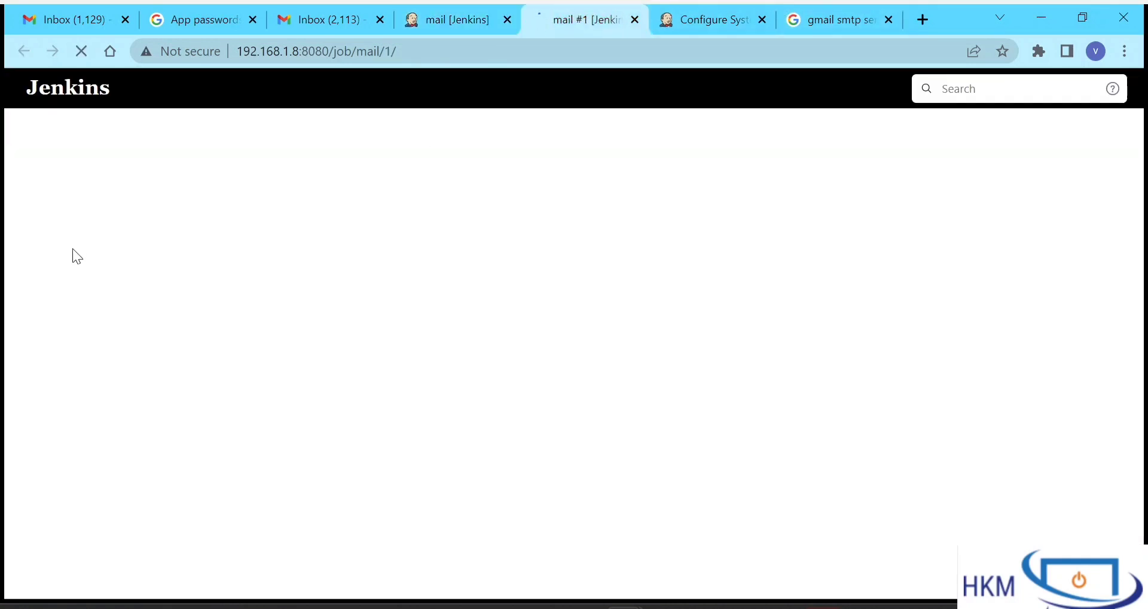
click(58, 247)
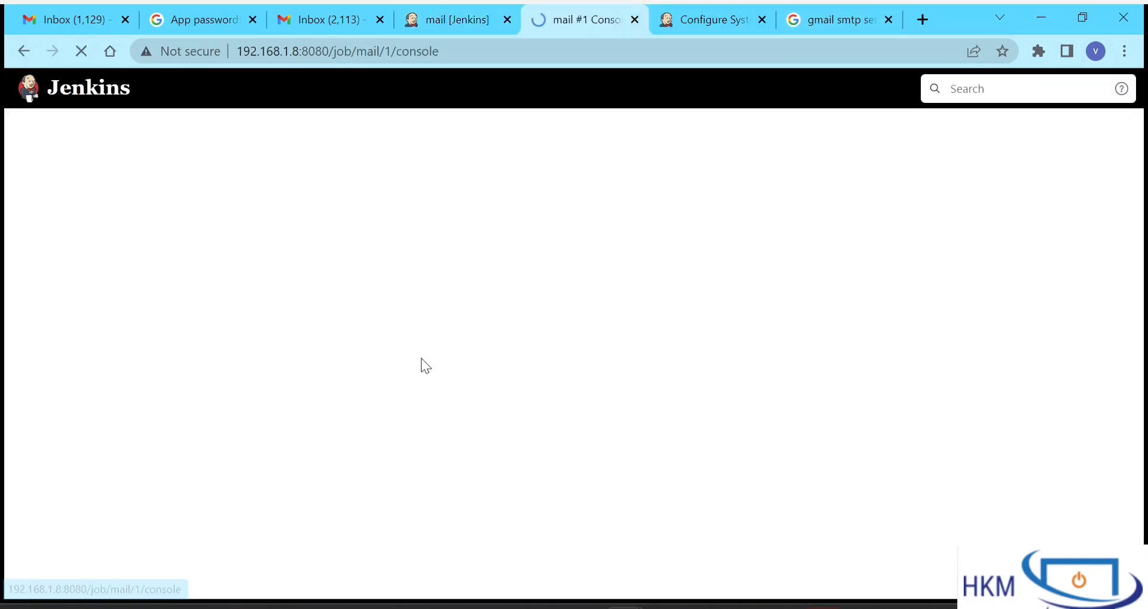
- Check the log's refused e-mail connection to localhost port 25, then return to Configure System
scroll(382, 483, down, 1)
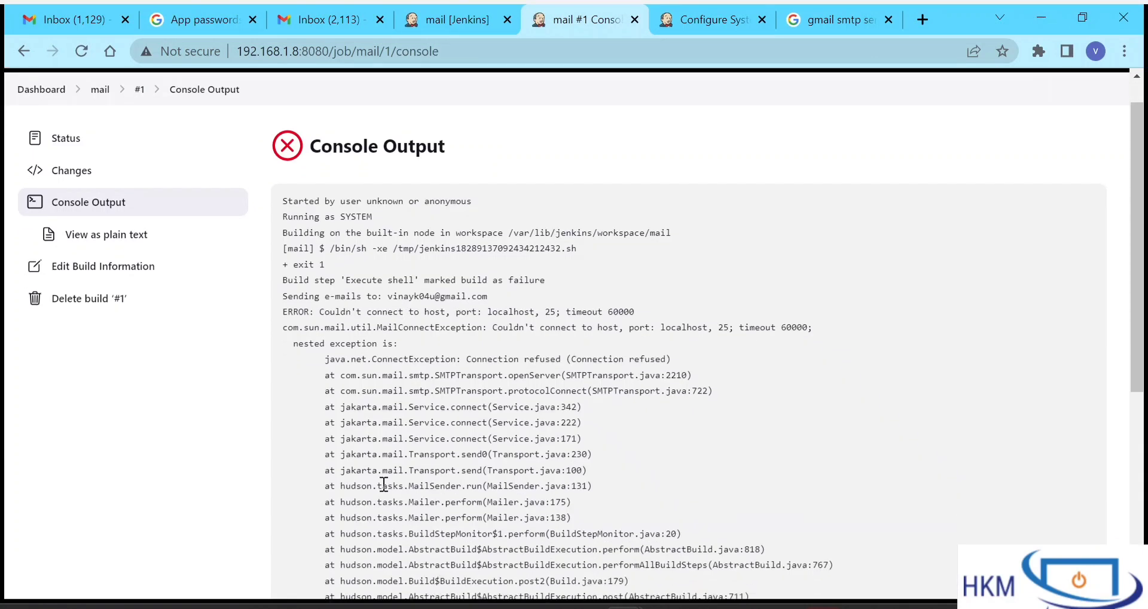
scroll(579, 480, up, 1)
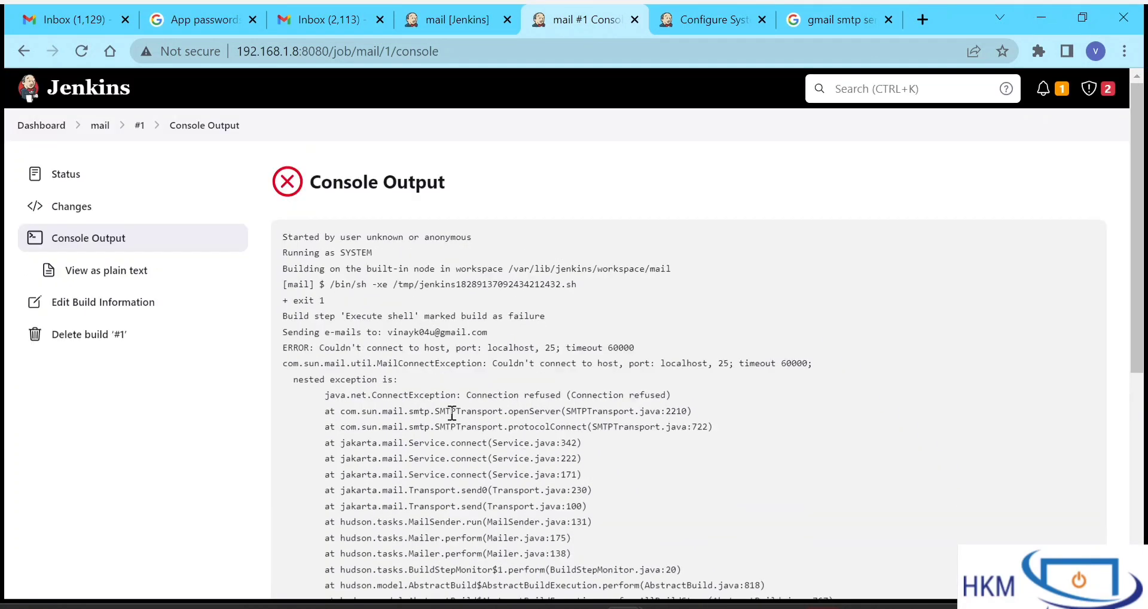
drag(435, 402, 553, 496)
click(553, 497)
click(694, 14)
scroll(448, 347, down, 5)
scroll(447, 347, up, 4)
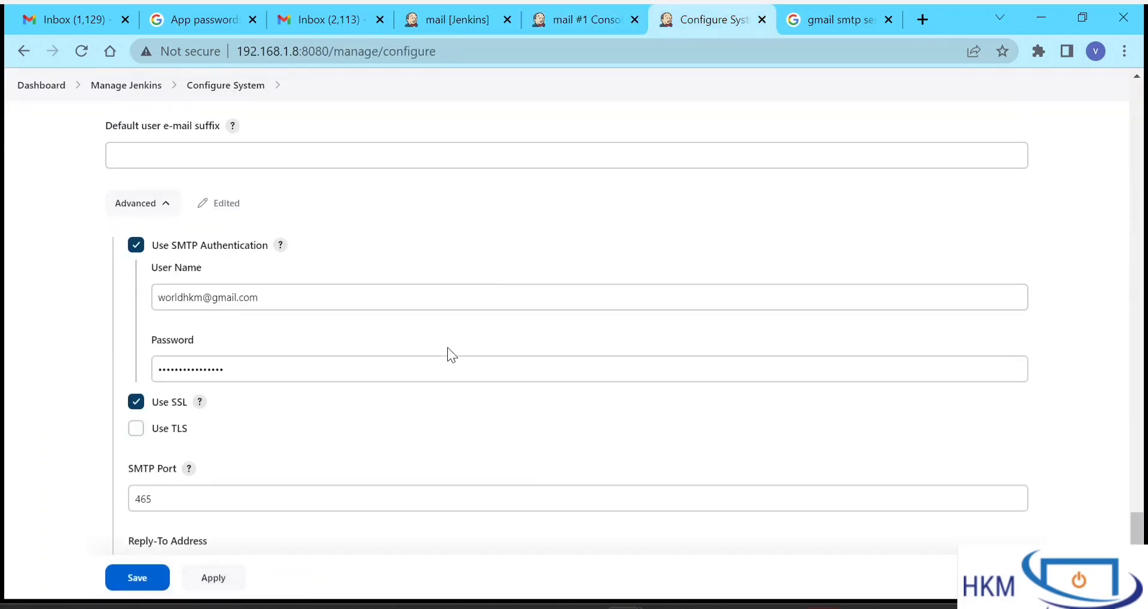
- Save the system e-mail settings, close the build #1 console and decline saving the password
scroll(451, 354, up, 3)
scroll(451, 354, down, 6)
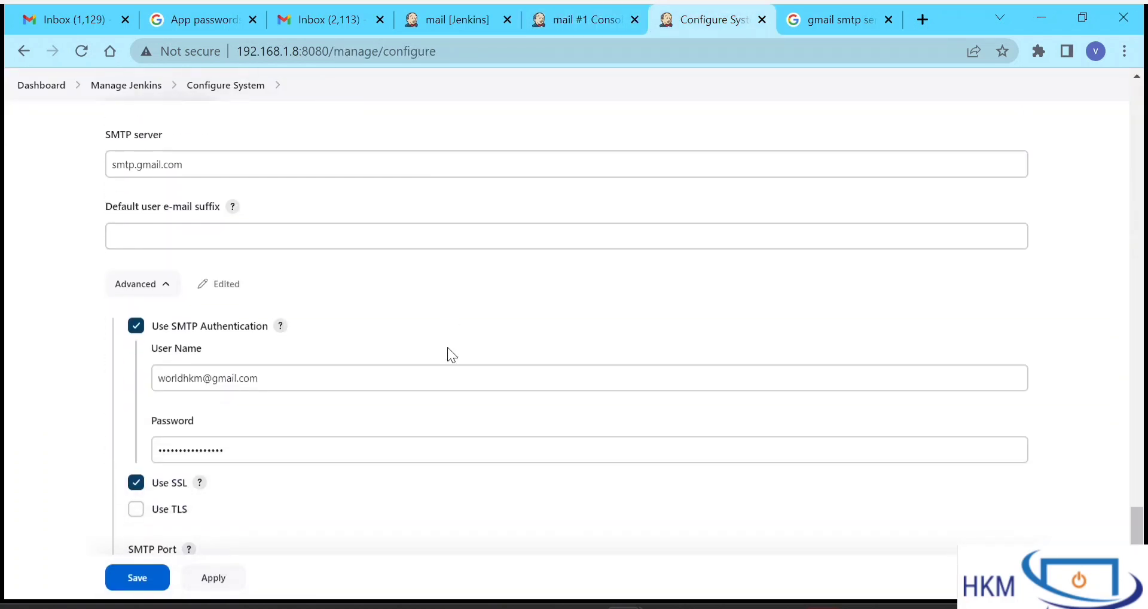
click(138, 578)
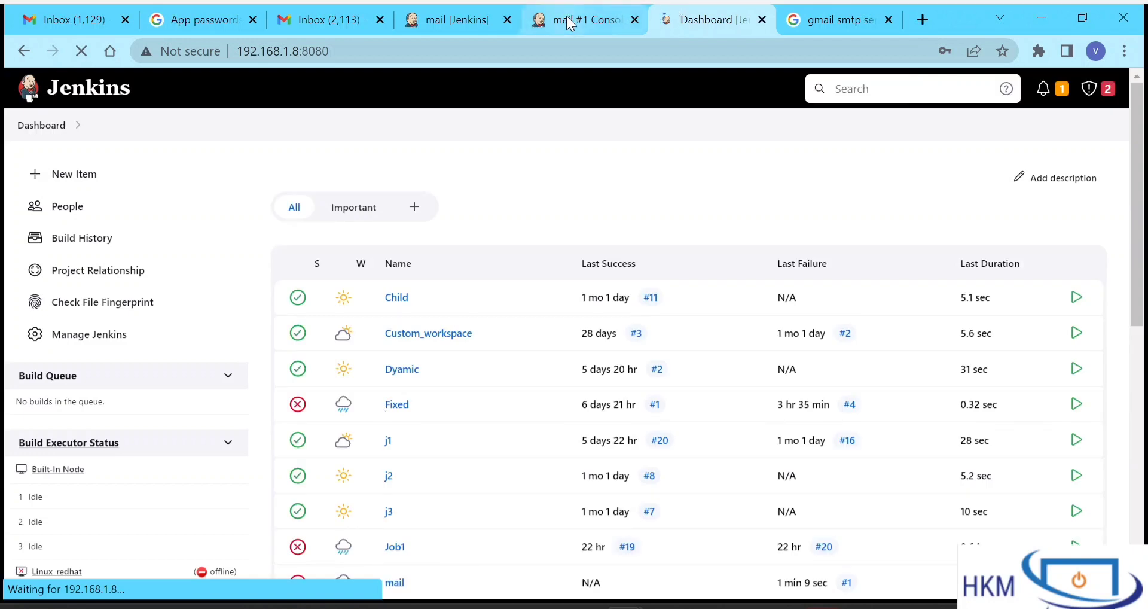
click(636, 20)
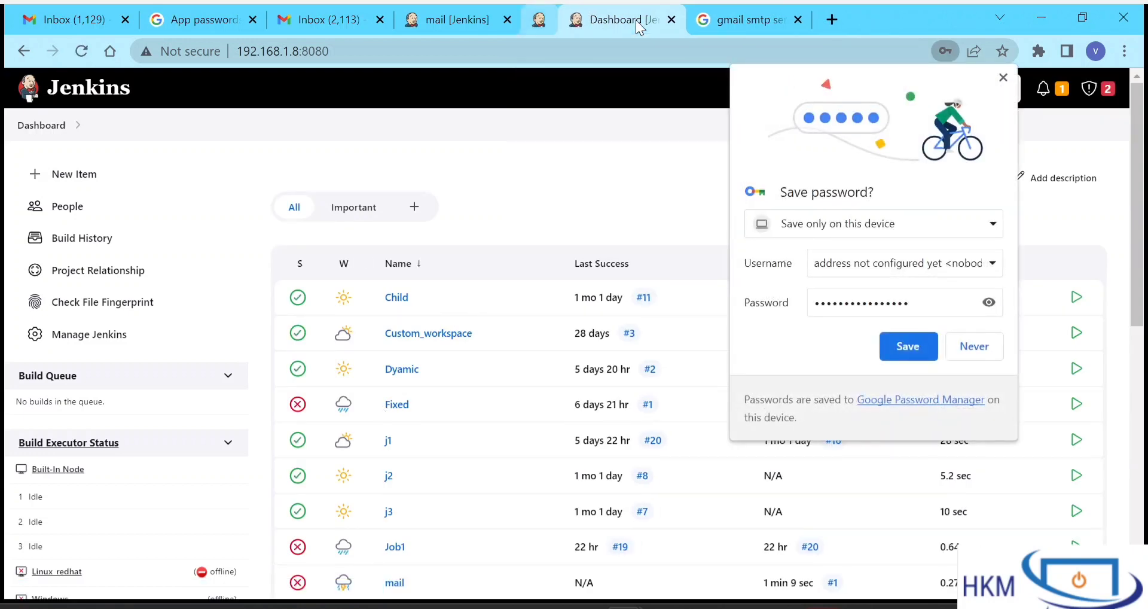
click(963, 351)
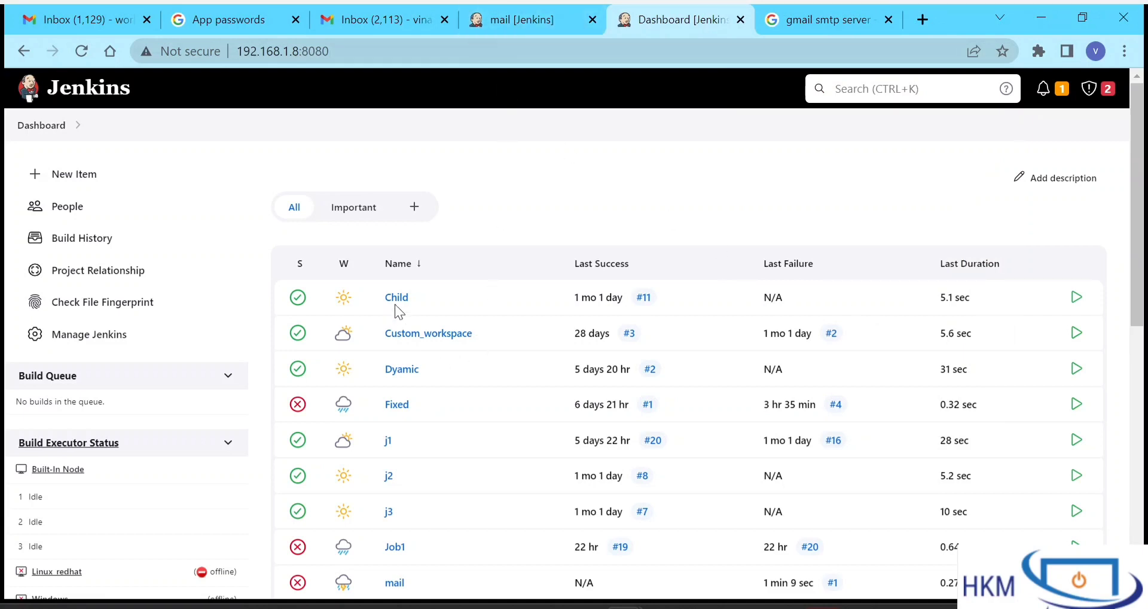
- Open the 'mail' job's project page from the Dashboard job list
scroll(396, 450, down, 5)
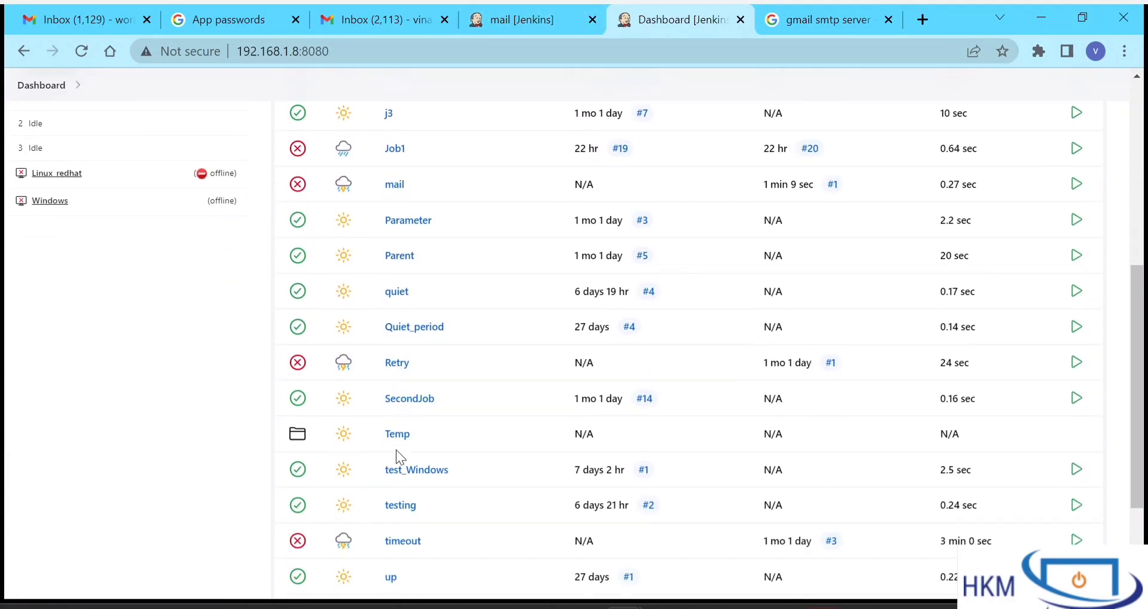
scroll(396, 449, down, 2)
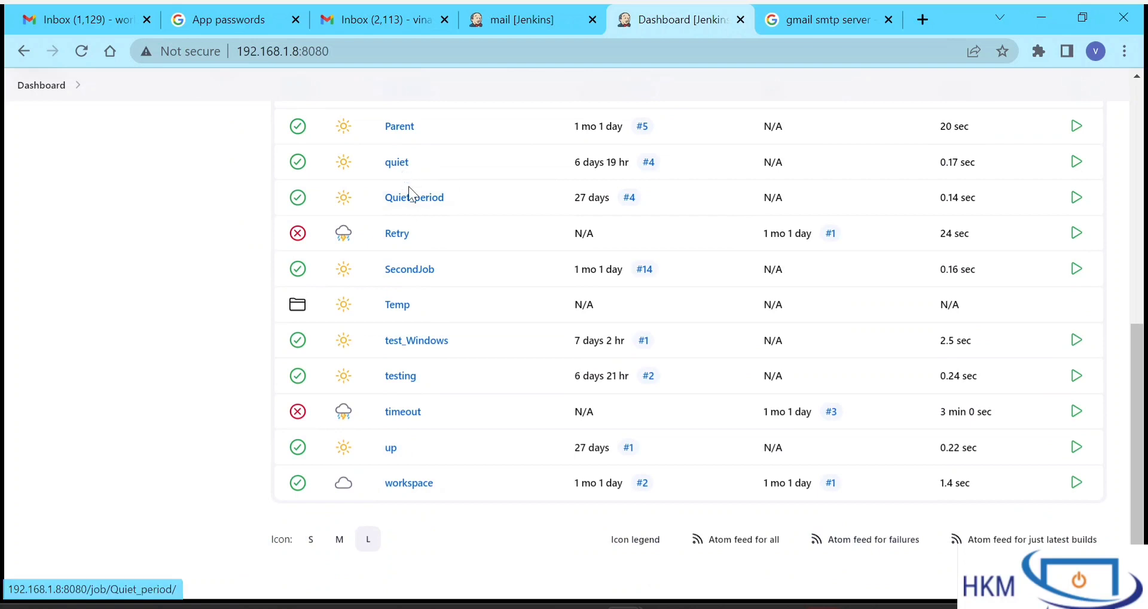
scroll(412, 239, up, 7)
scroll(418, 275, down, 2)
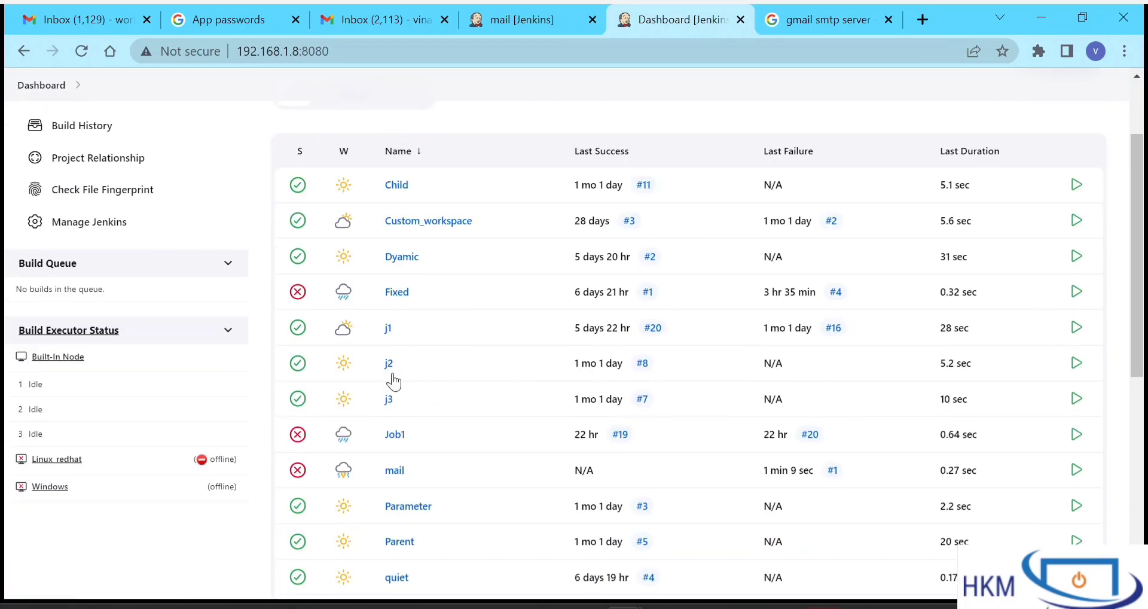
scroll(394, 381, down, 1)
click(395, 421)
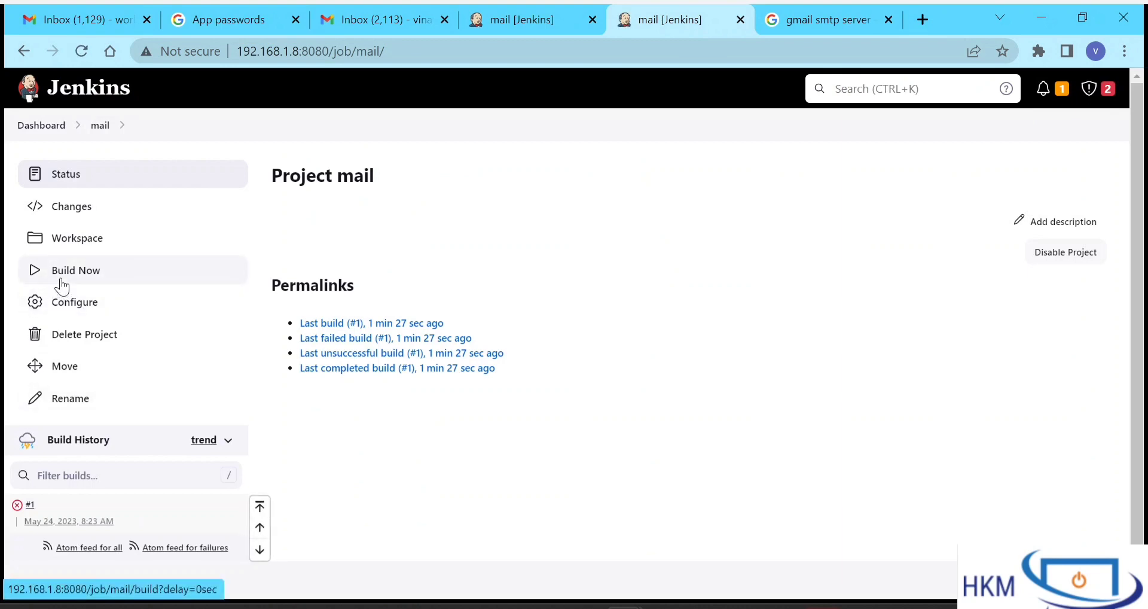
- Build the mail job again and open build #2's console output in a new tab
click(61, 284)
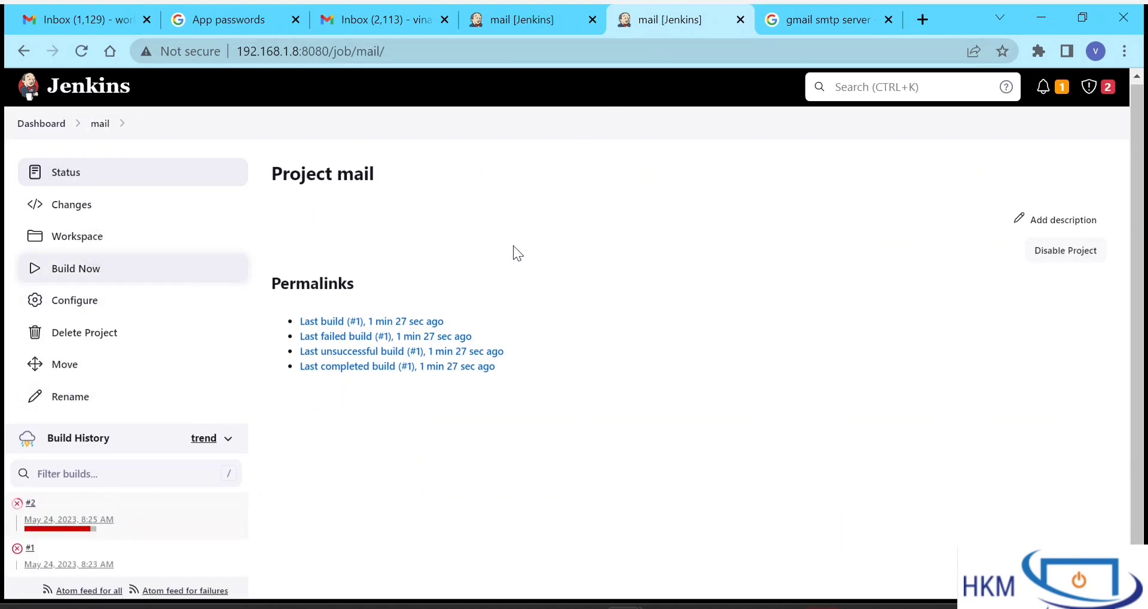
right_click(30, 510)
click(117, 353)
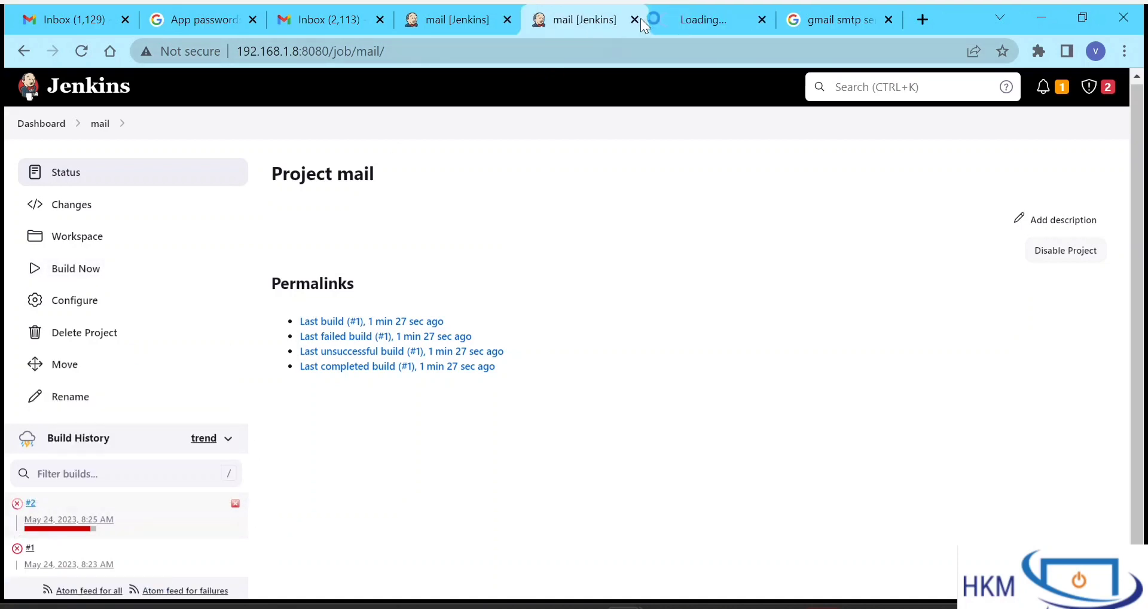
click(701, 12)
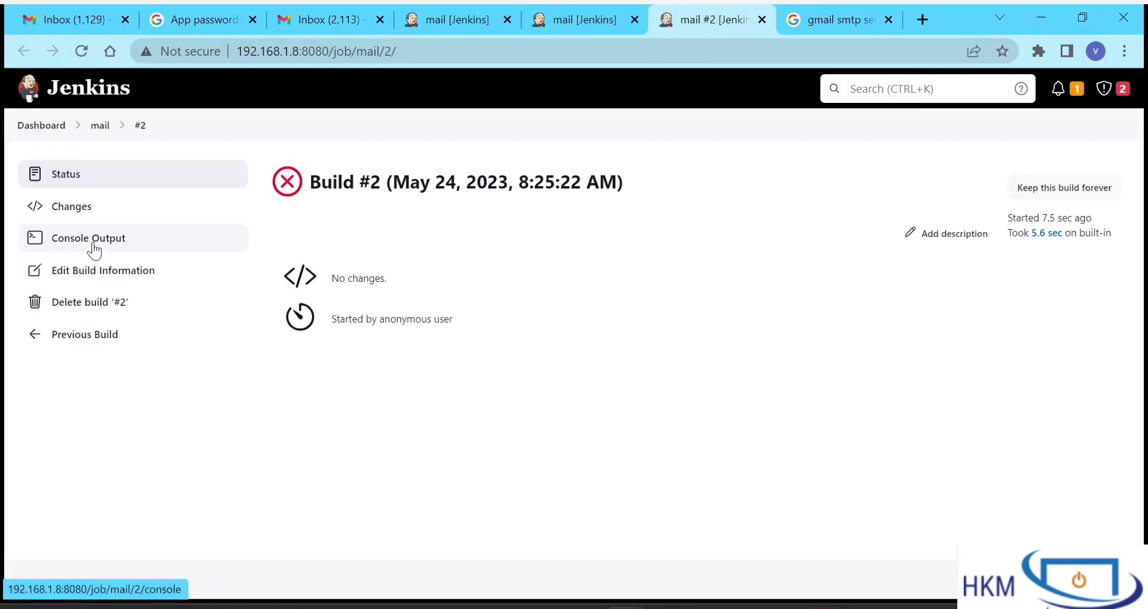
click(92, 245)
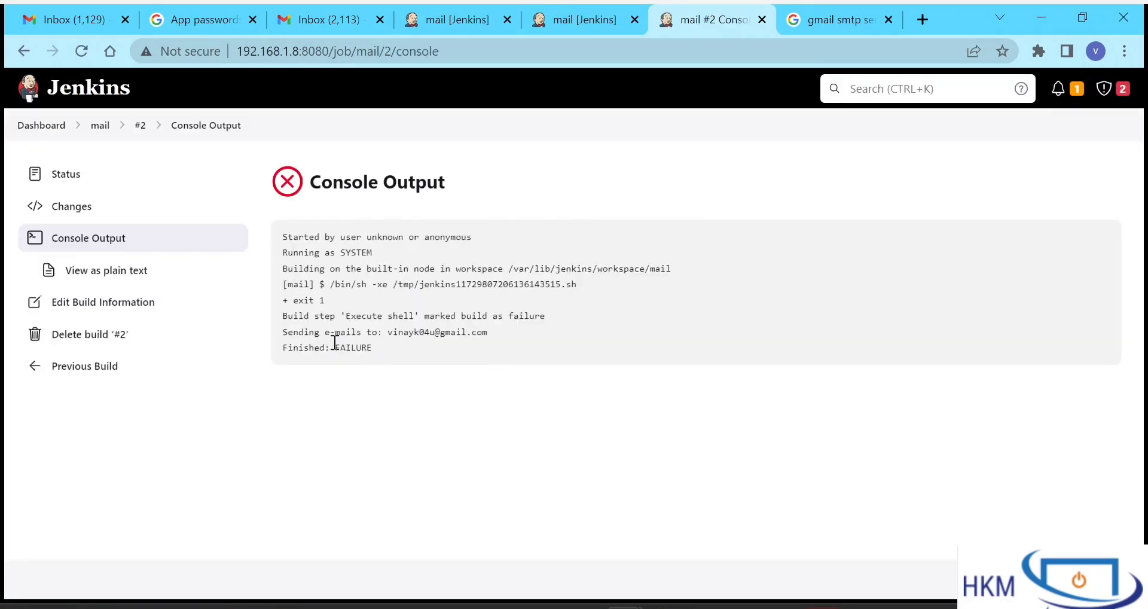
- Inspect build #2's log lines showing the e-mail sent to the recipient and FAILURE
drag(321, 337, 537, 358)
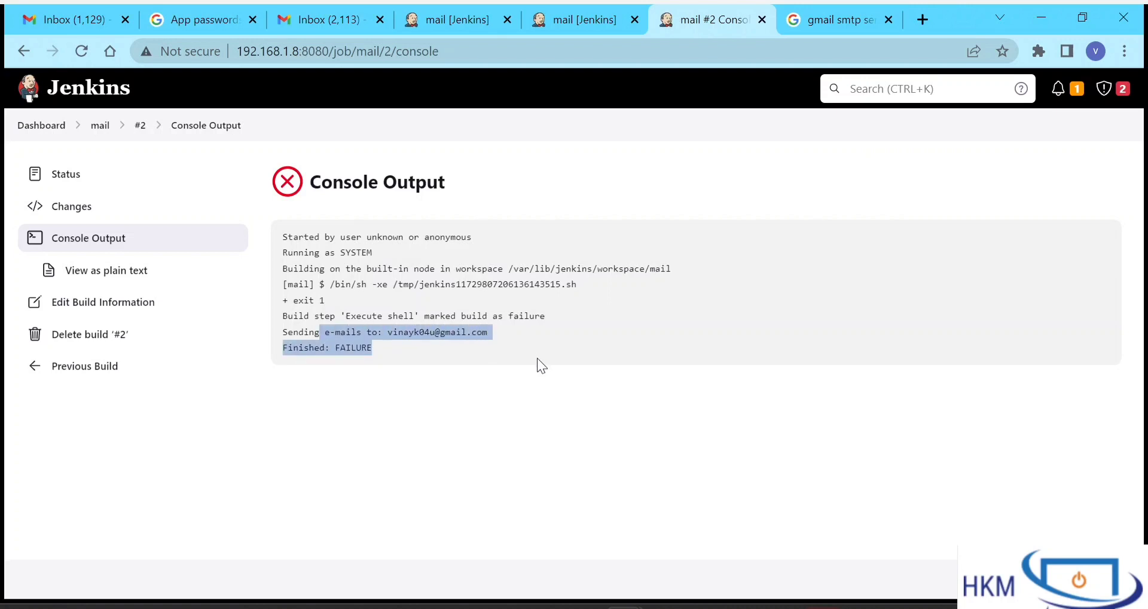
click(537, 358)
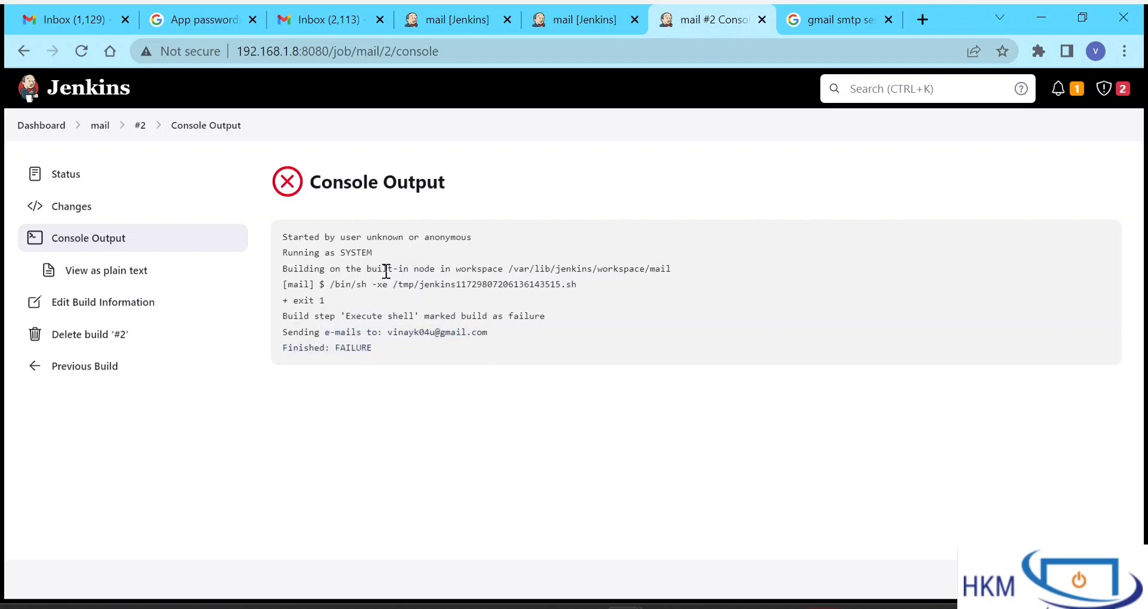
drag(392, 332, 484, 334)
drag(415, 343, 415, 336)
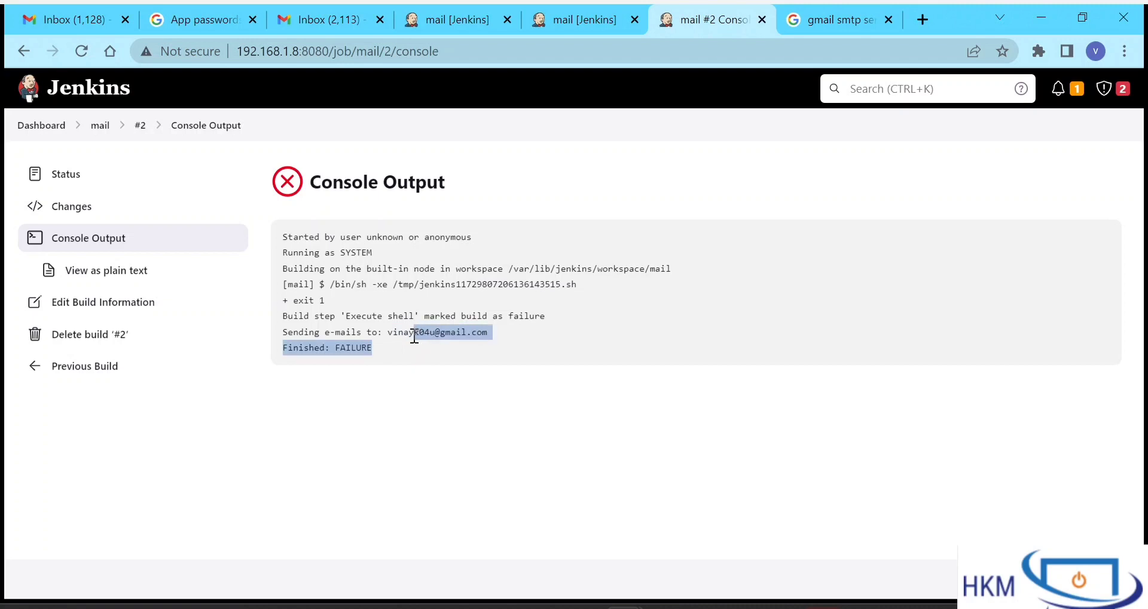
click(415, 337)
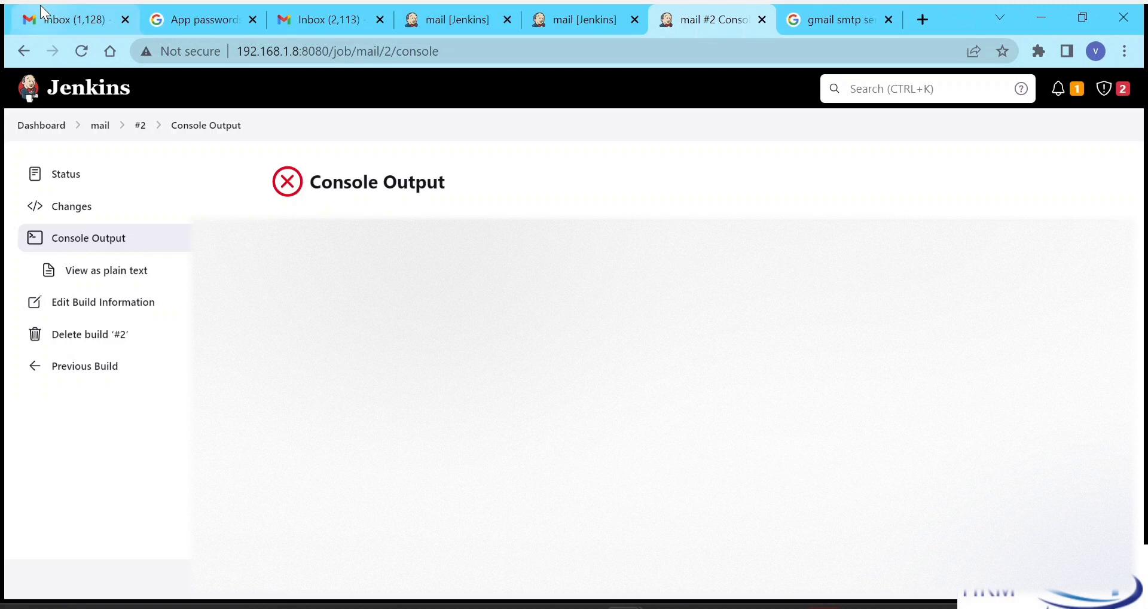
click(40, 15)
- Open the Test email #13 bounce and read why the recipient address wasn't found
click(316, 211)
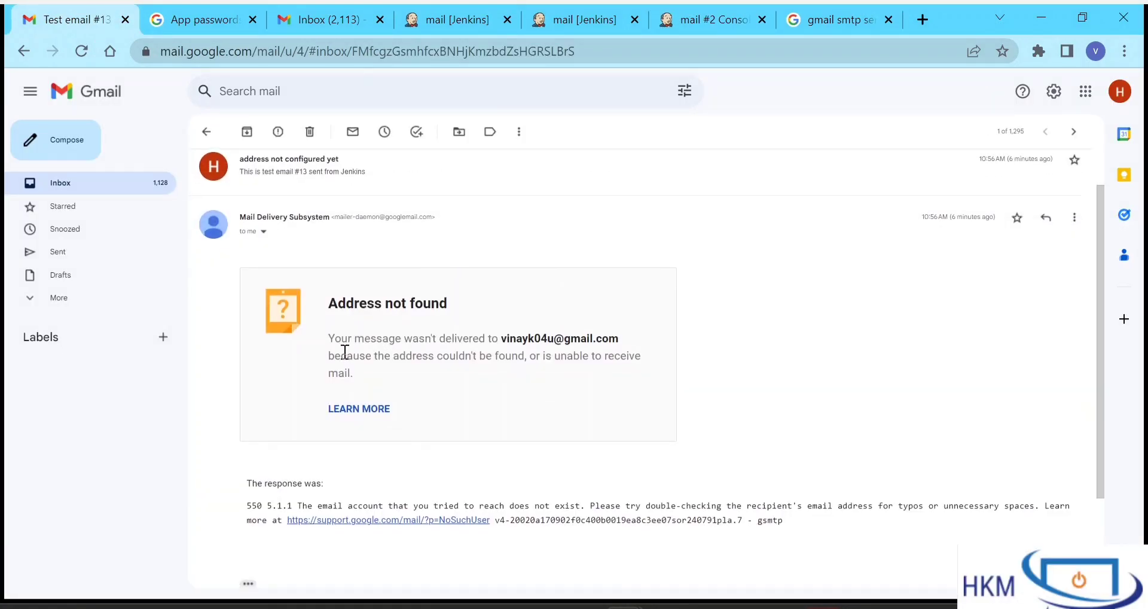
drag(345, 352, 594, 354)
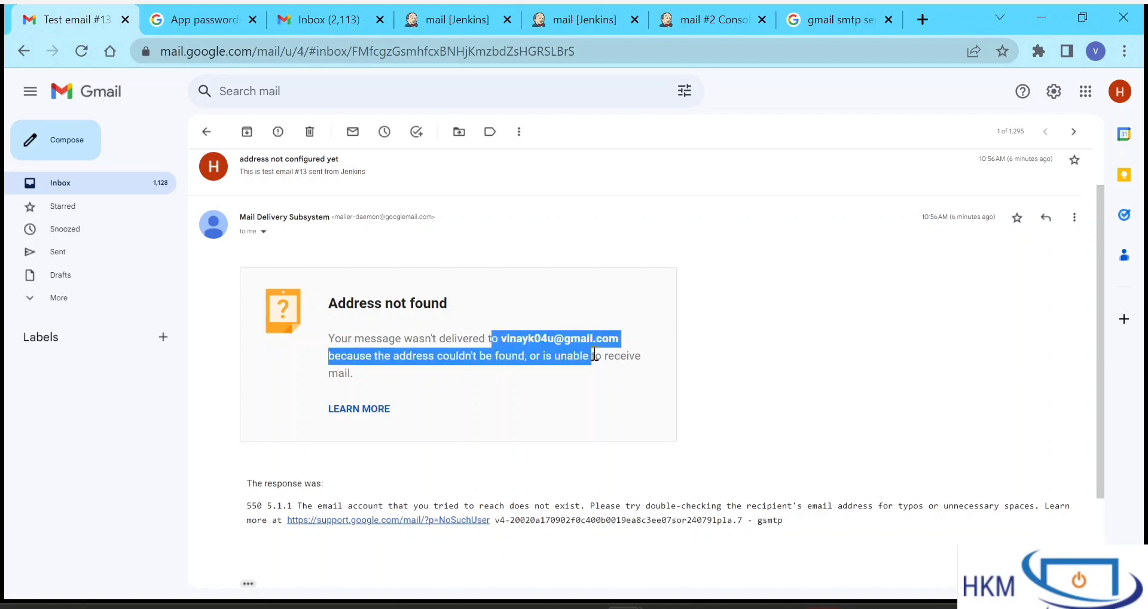
click(595, 354)
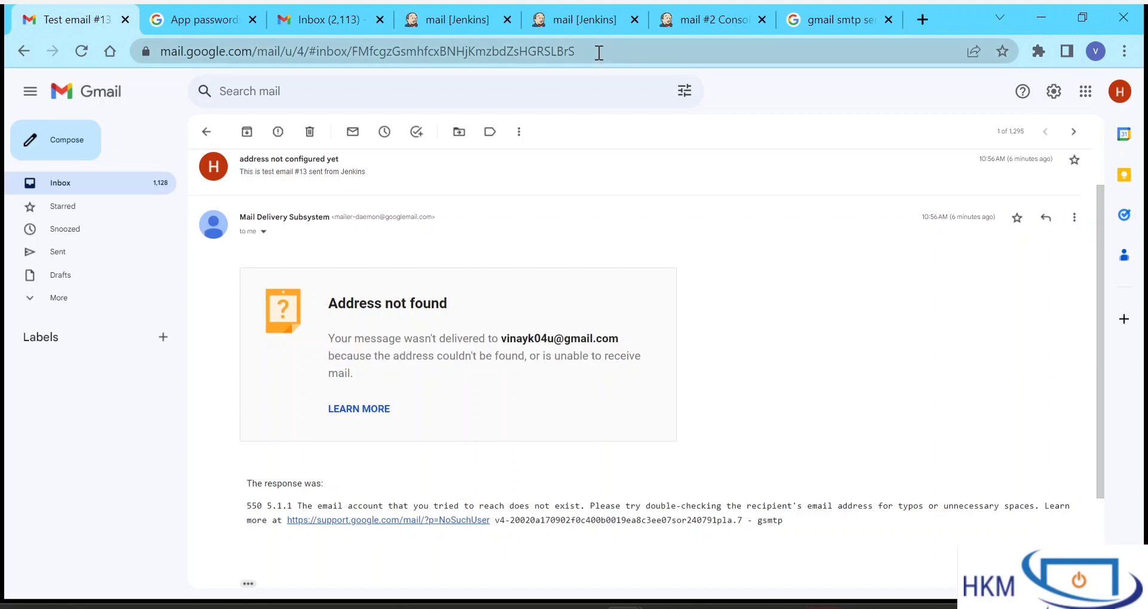
click(568, 33)
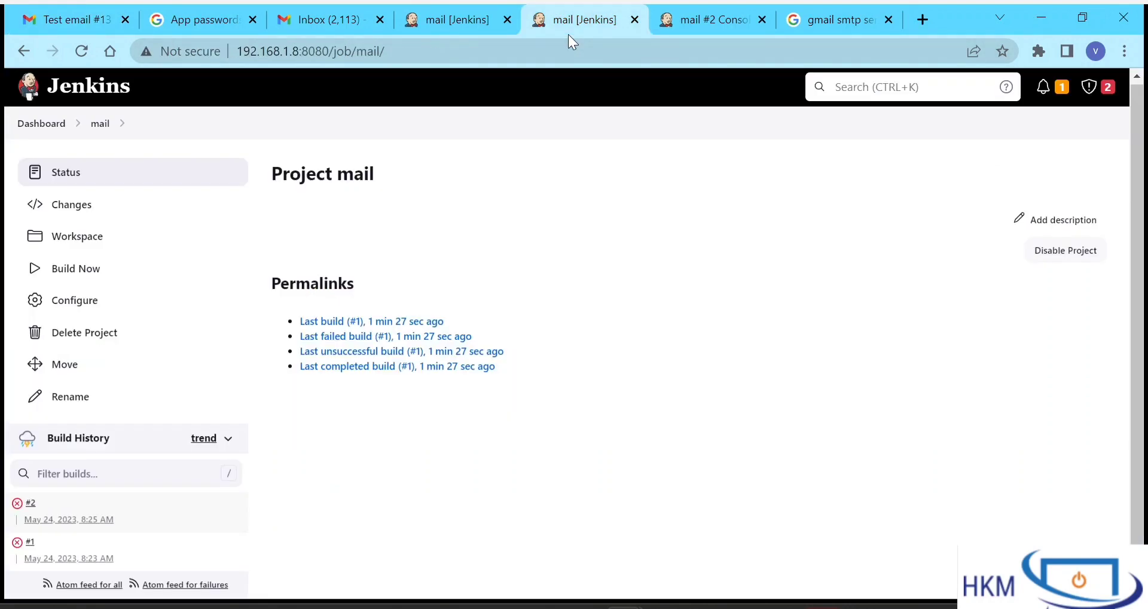
- Correct the recipient address in the mail job's Post-build Actions and save
click(691, 13)
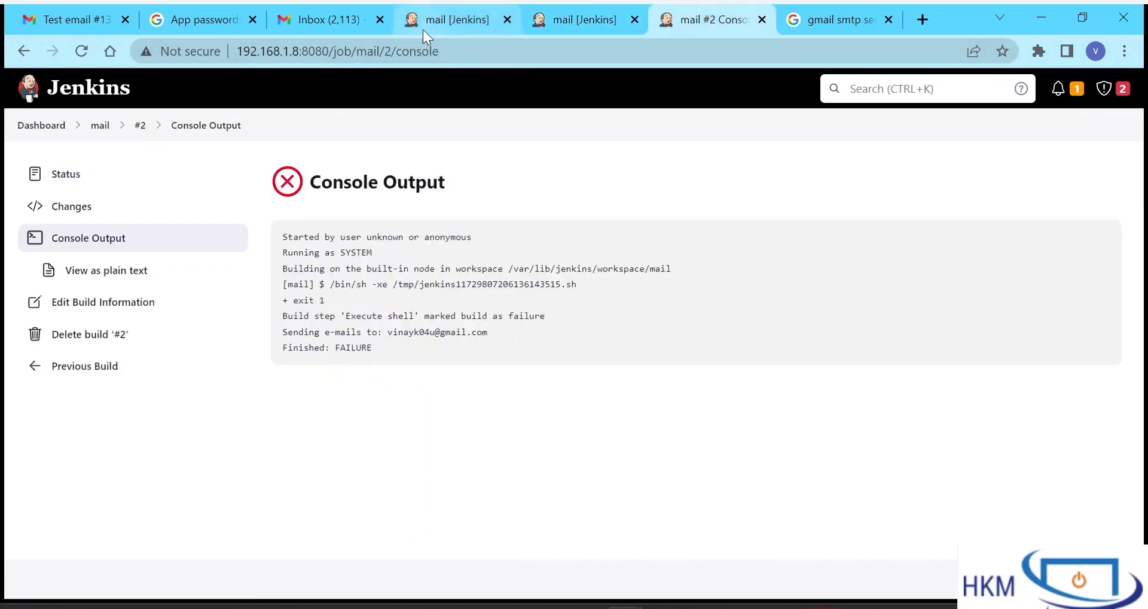
key(alt)
click(425, 24)
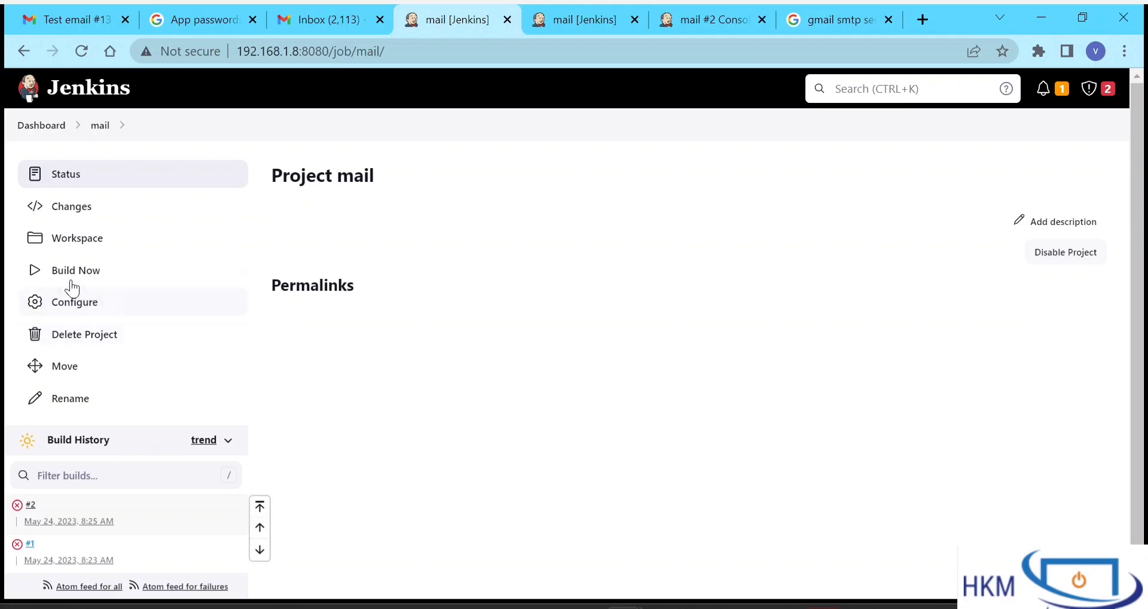
click(91, 320)
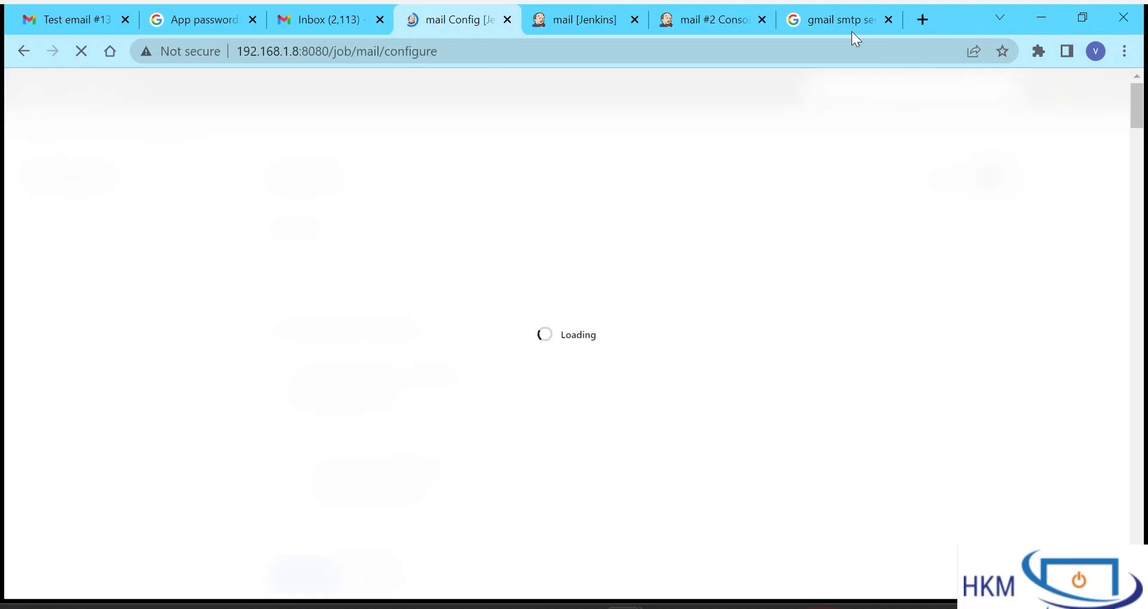
click(762, 20)
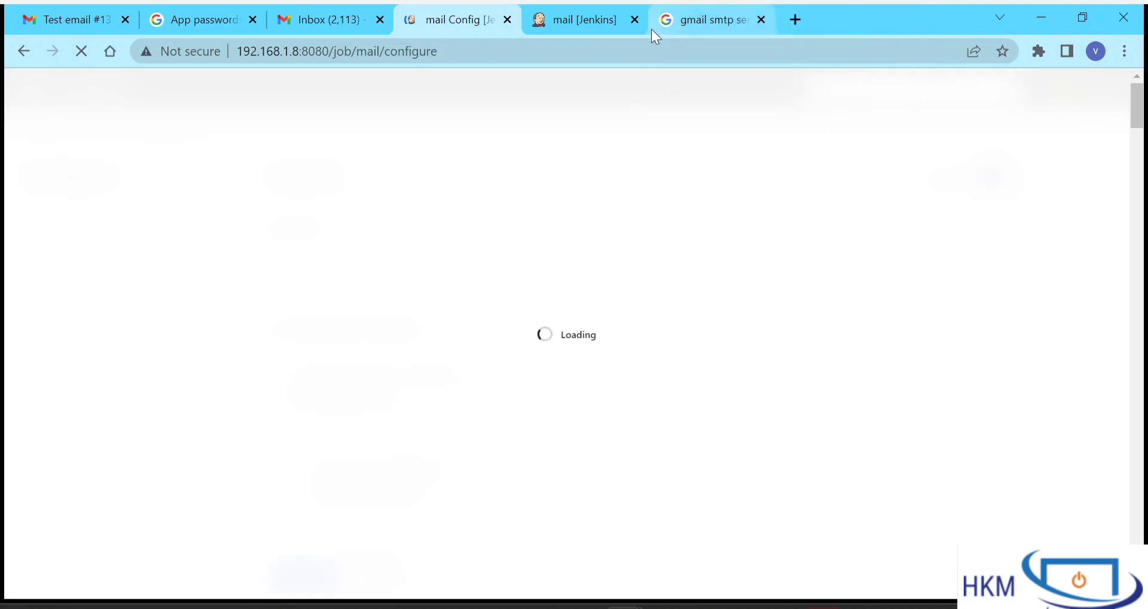
click(634, 20)
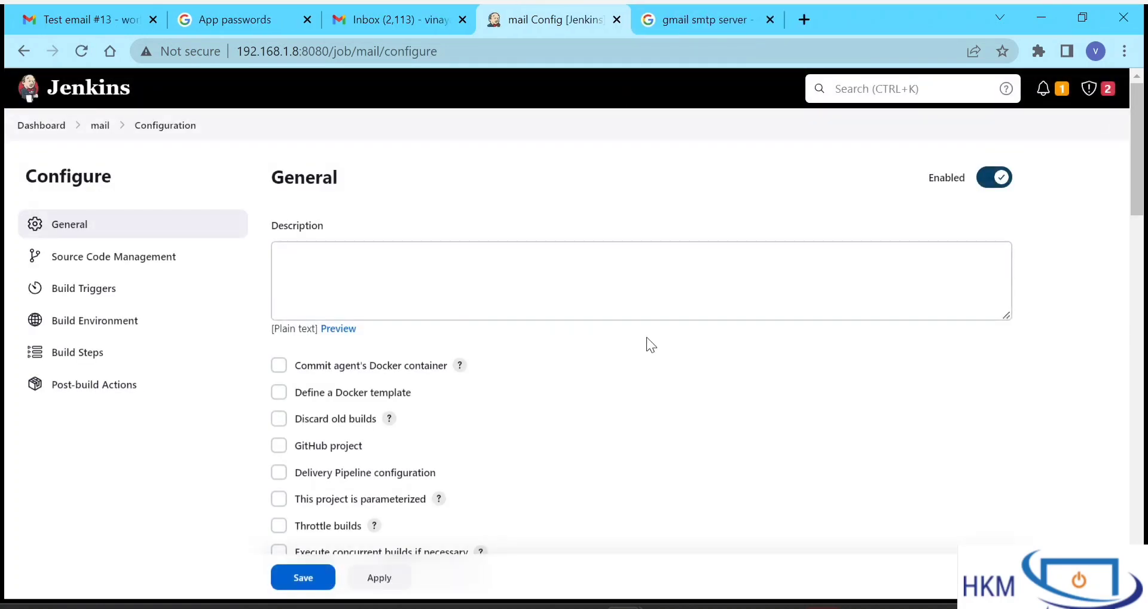
scroll(648, 336, down, 7)
scroll(647, 336, down, 15)
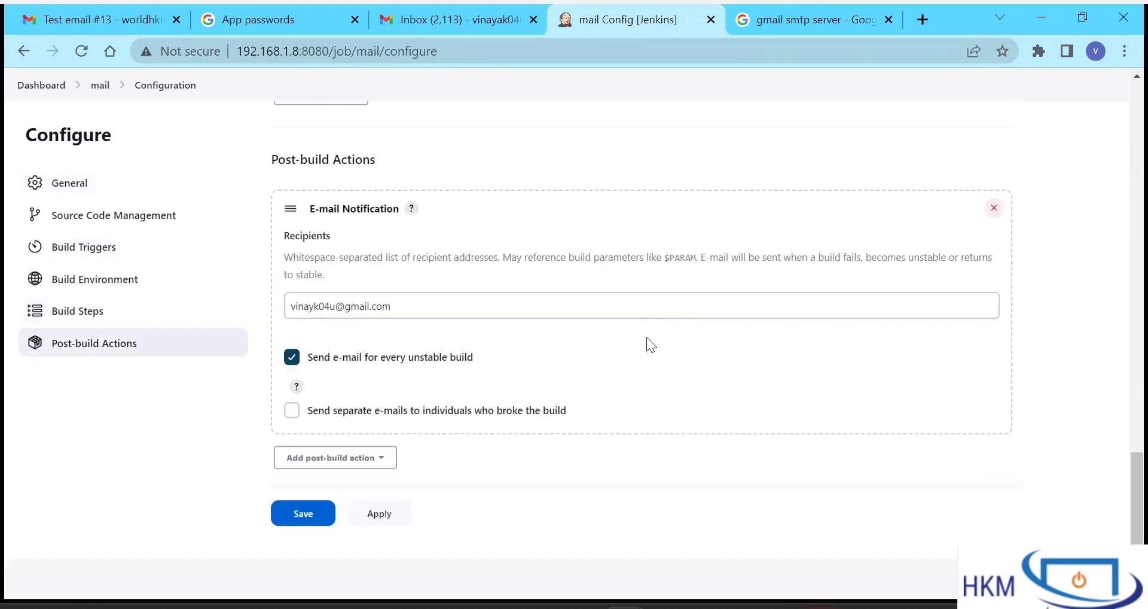
click(329, 306)
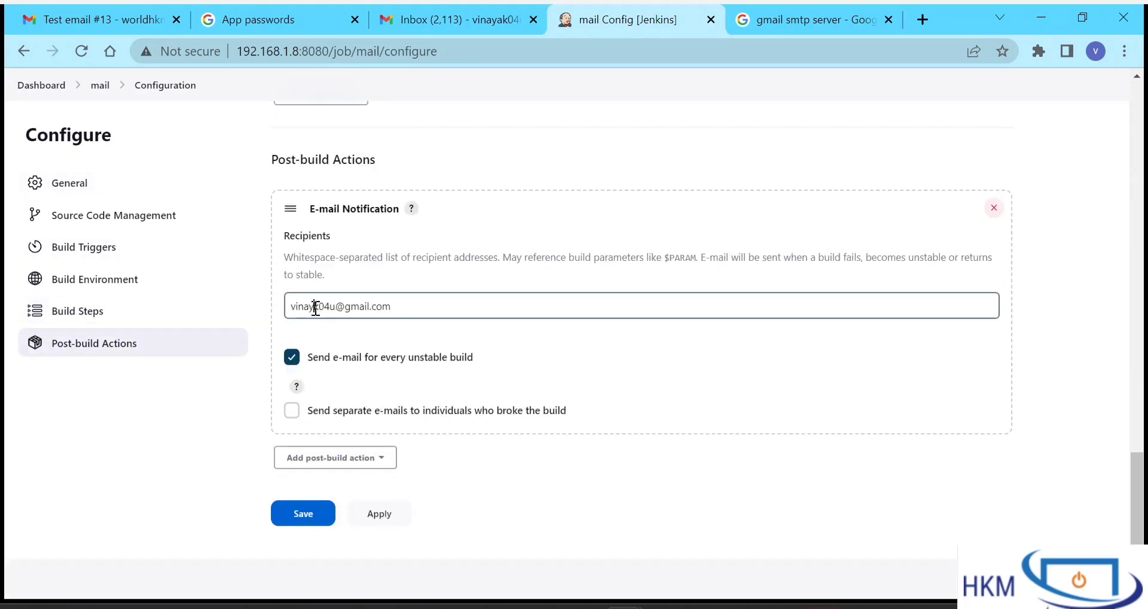
click(311, 525)
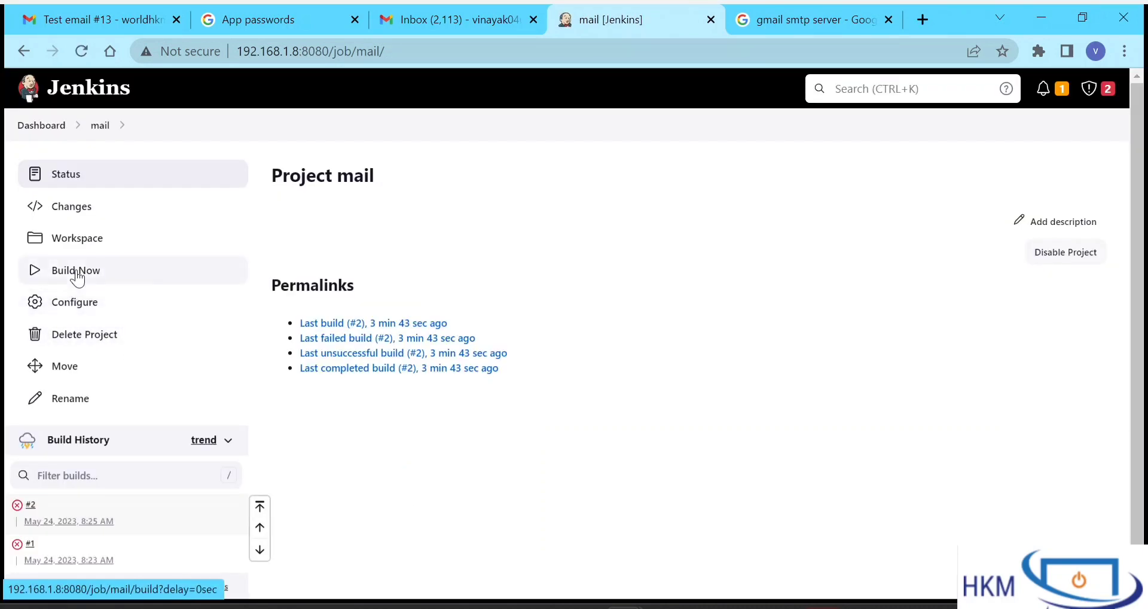
- Build the mail job and check build #3's console for the recipient address
click(77, 272)
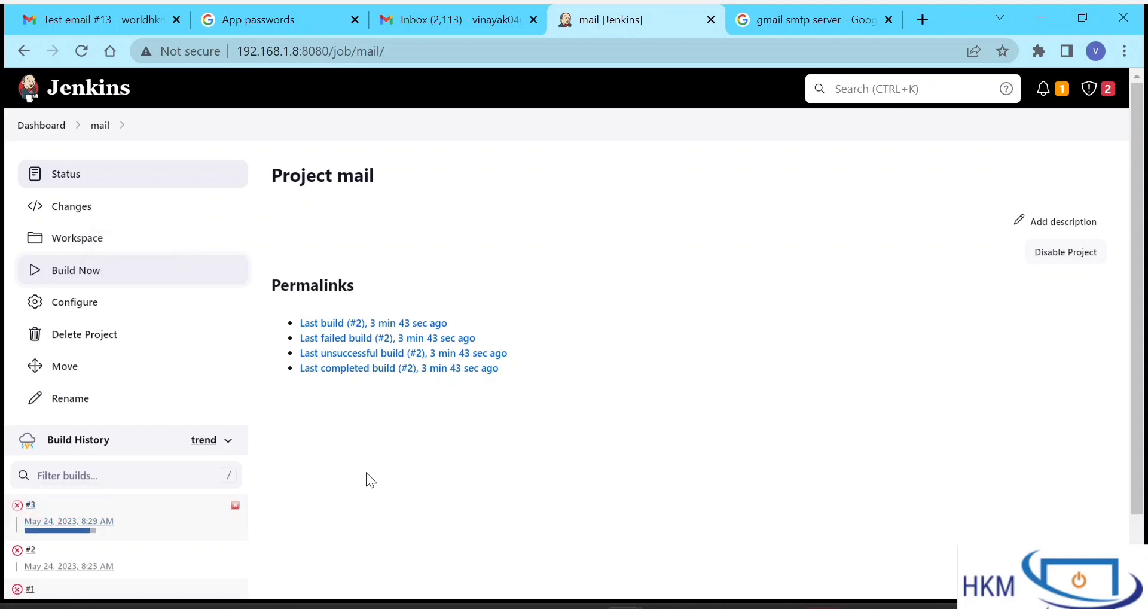
scroll(366, 472, down, 2)
right_click(29, 428)
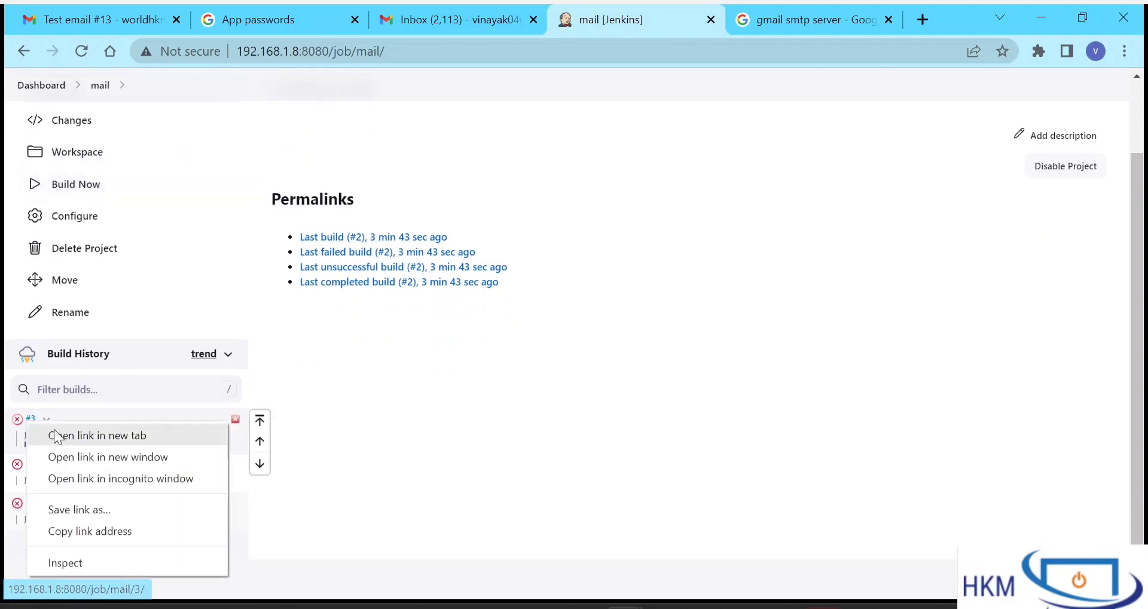
click(59, 438)
click(688, 20)
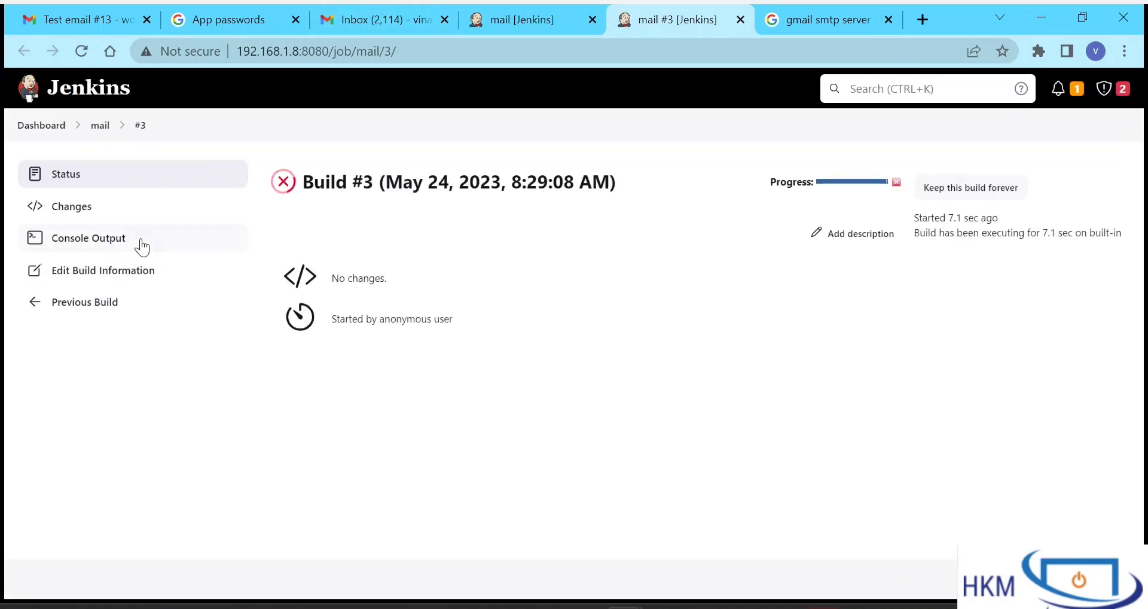
click(113, 242)
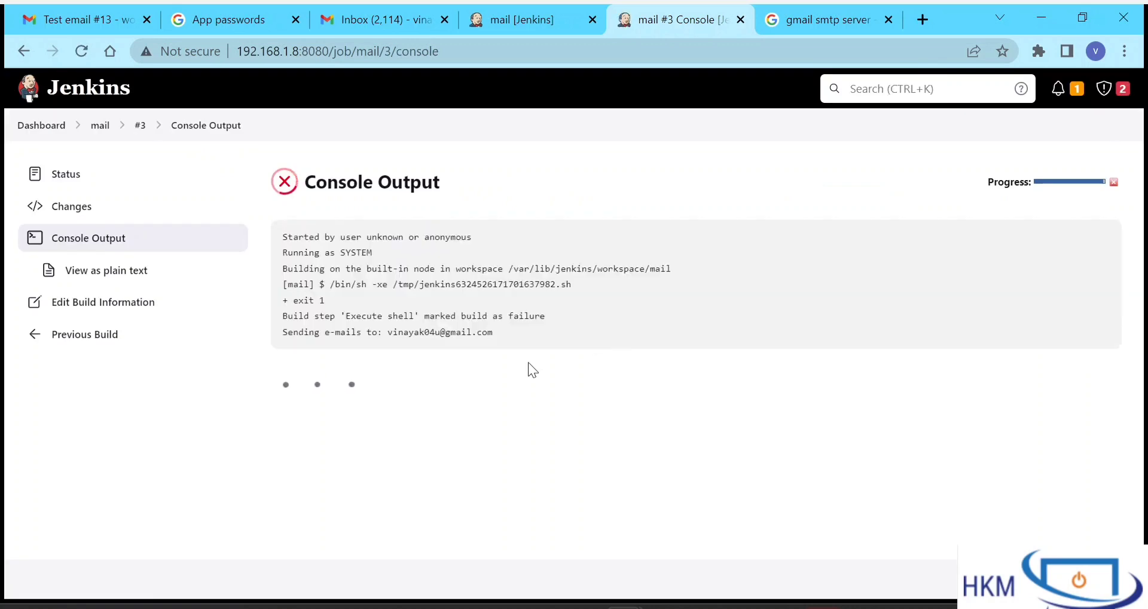
drag(361, 329, 546, 335)
click(545, 335)
- Open the 'Build failed in Jenkins: mail #3' email and read its Changes and log lines
key(ctrl+3)
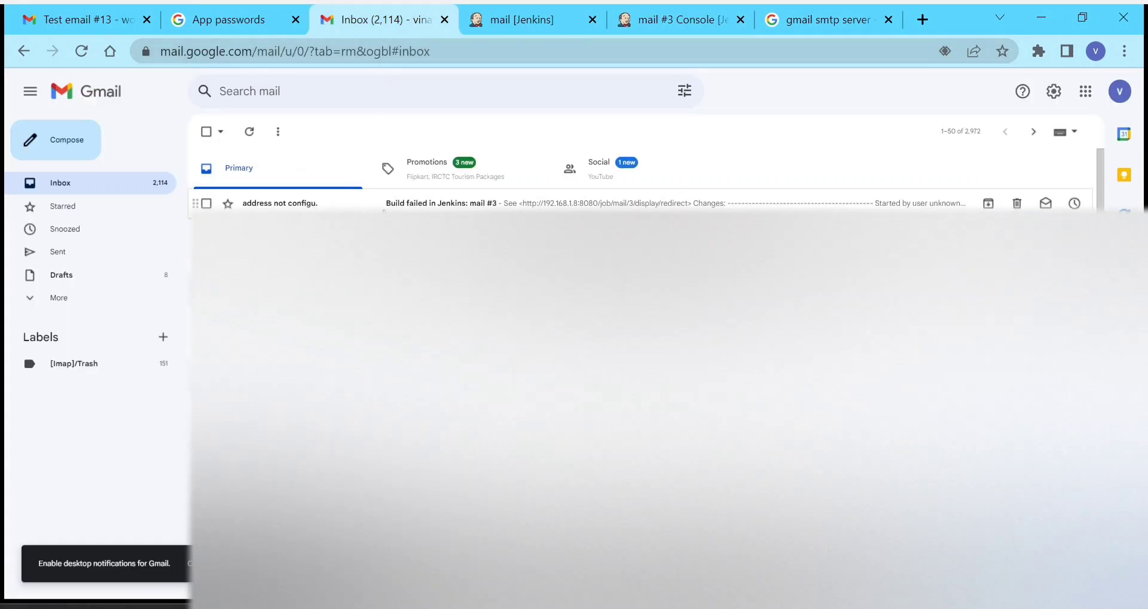
key(Return)
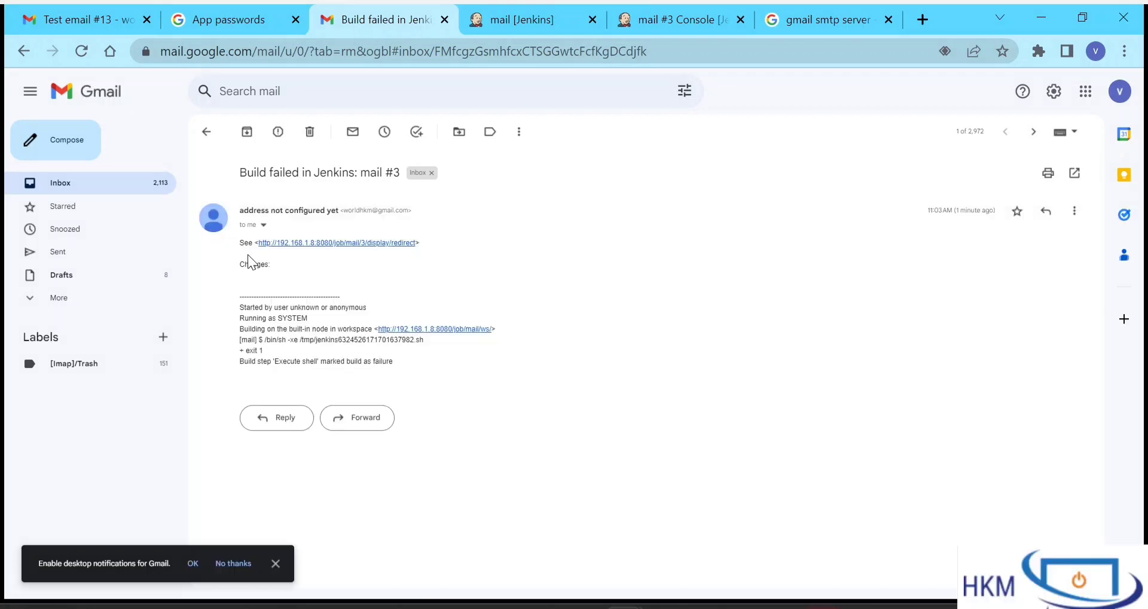
triple_click(248, 257)
drag(263, 266, 615, 297)
click(616, 297)
- Open the mail job's Configure page in a new tab, closing the mail #3 console and gmail smtp tabs
click(529, 27)
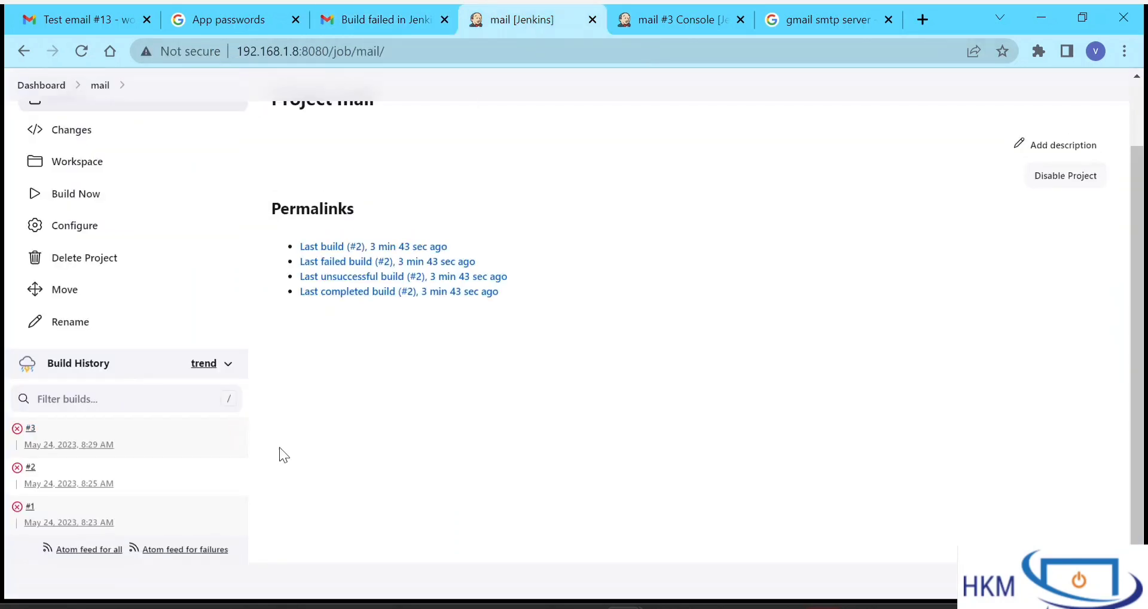
scroll(132, 352, up, 2)
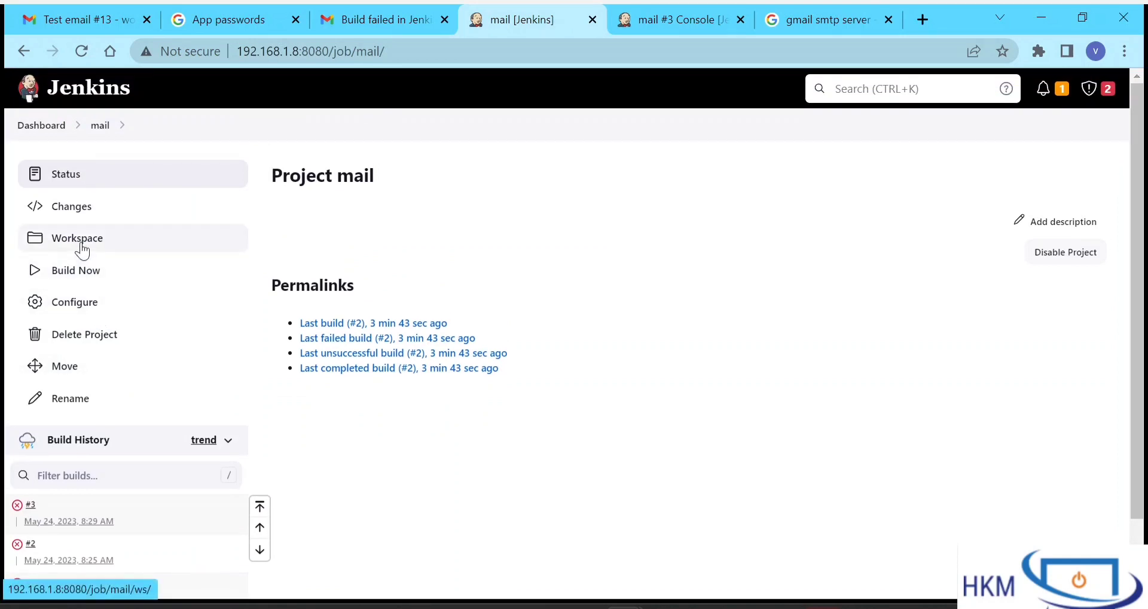
right_click(65, 310)
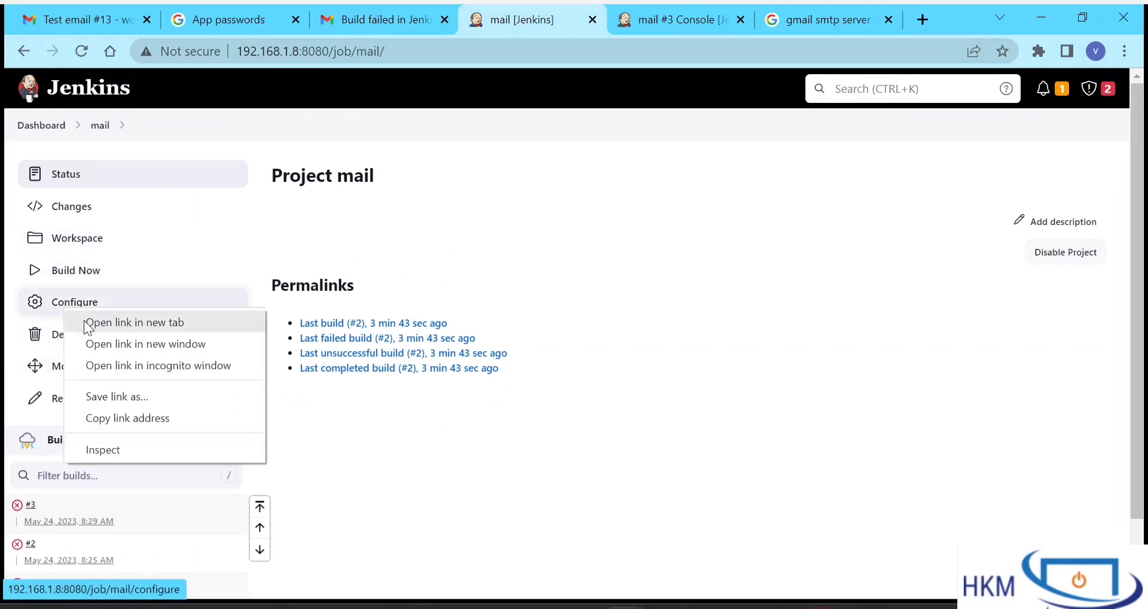
click(85, 323)
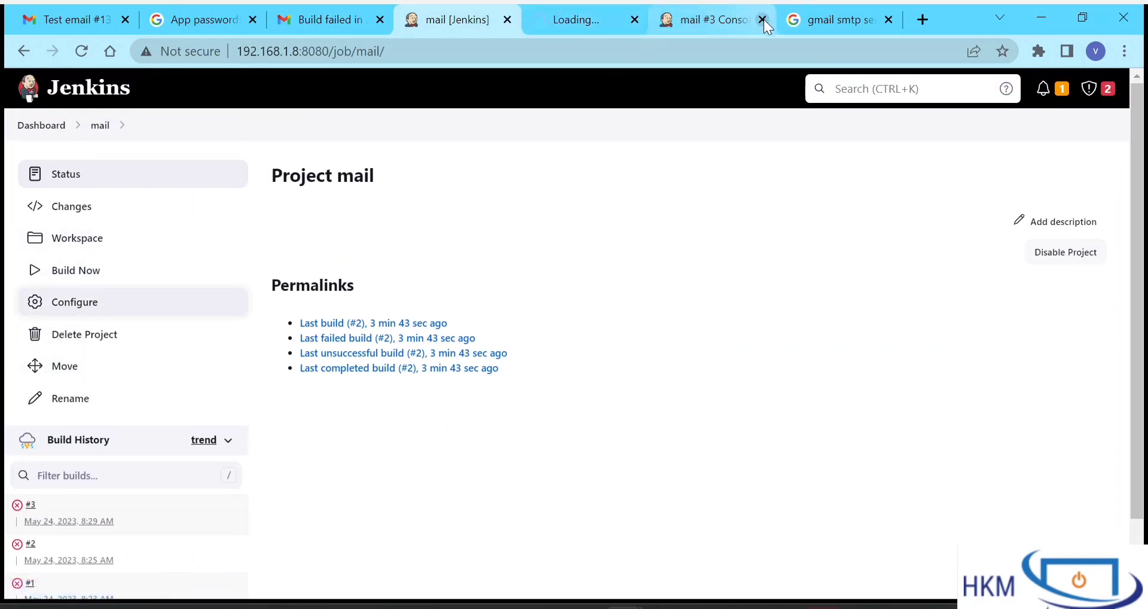
click(763, 19)
click(764, 19)
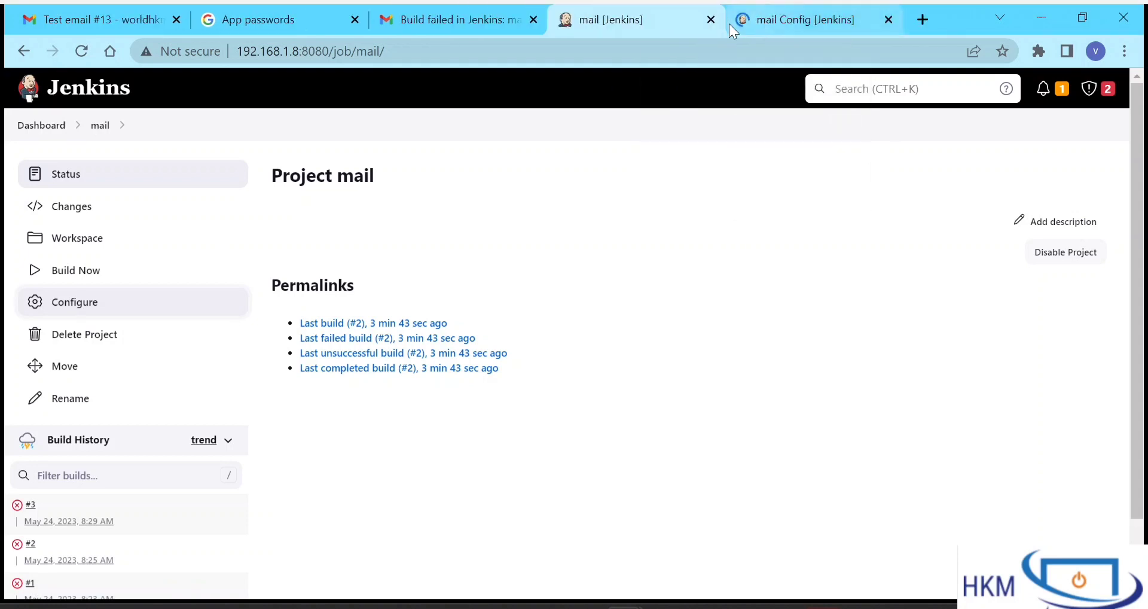
click(761, 18)
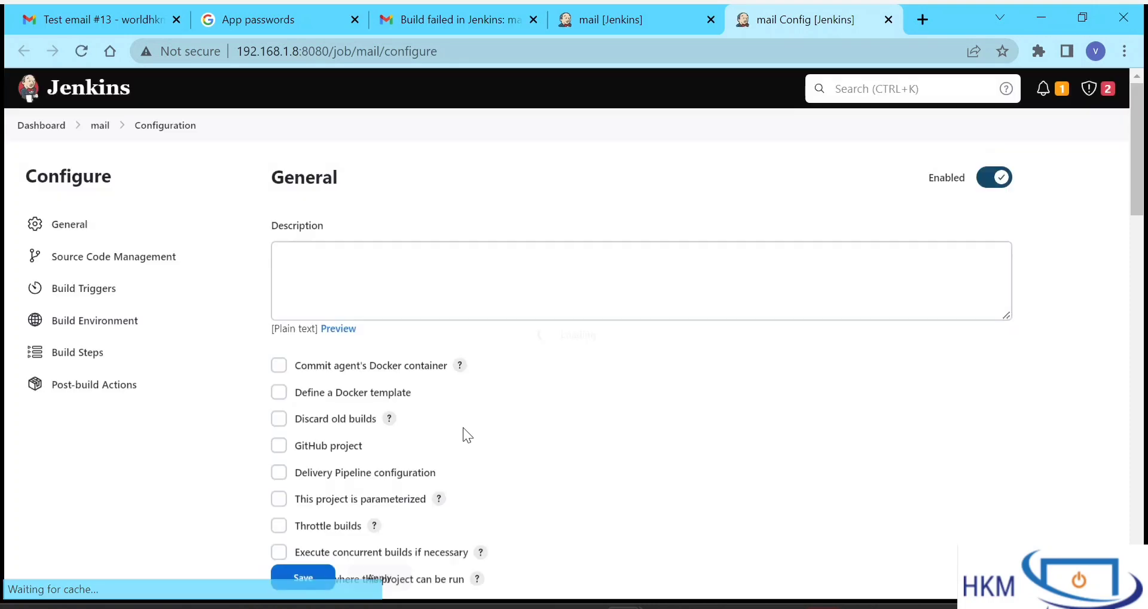
- Look over the mail job configuration and go back to the Dashboard
scroll(463, 427, down, 20)
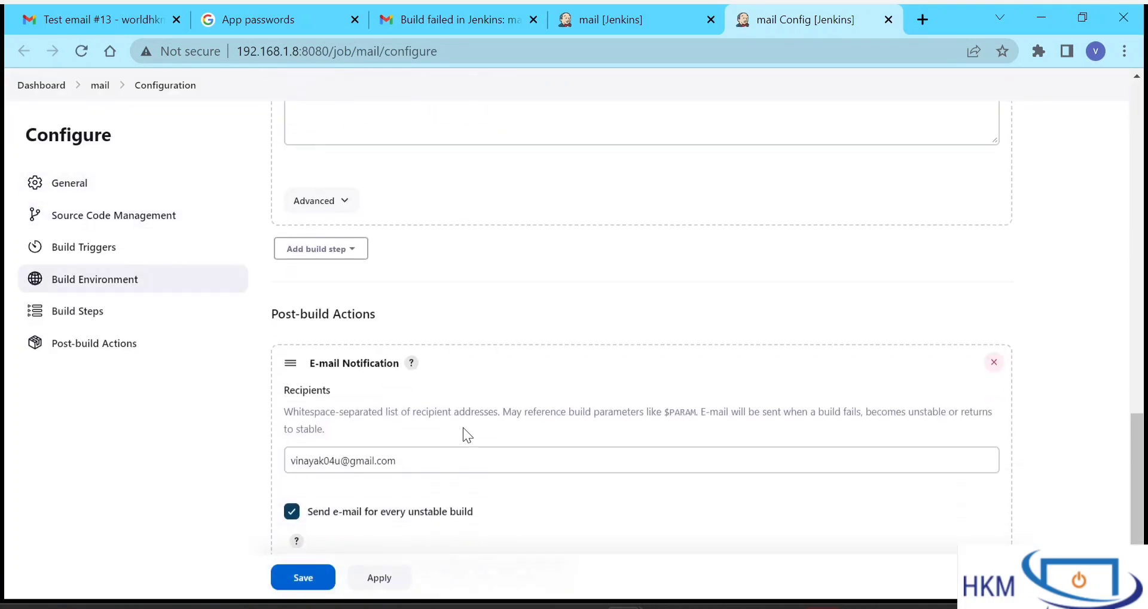
scroll(463, 427, down, 2)
scroll(566, 224, up, 15)
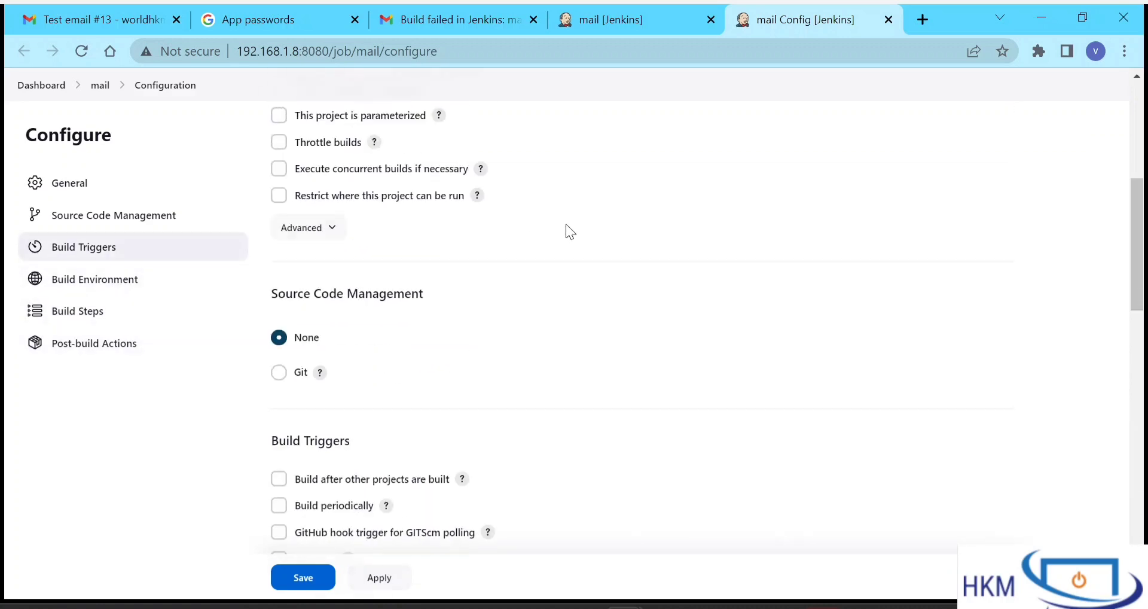
scroll(566, 224, up, 1)
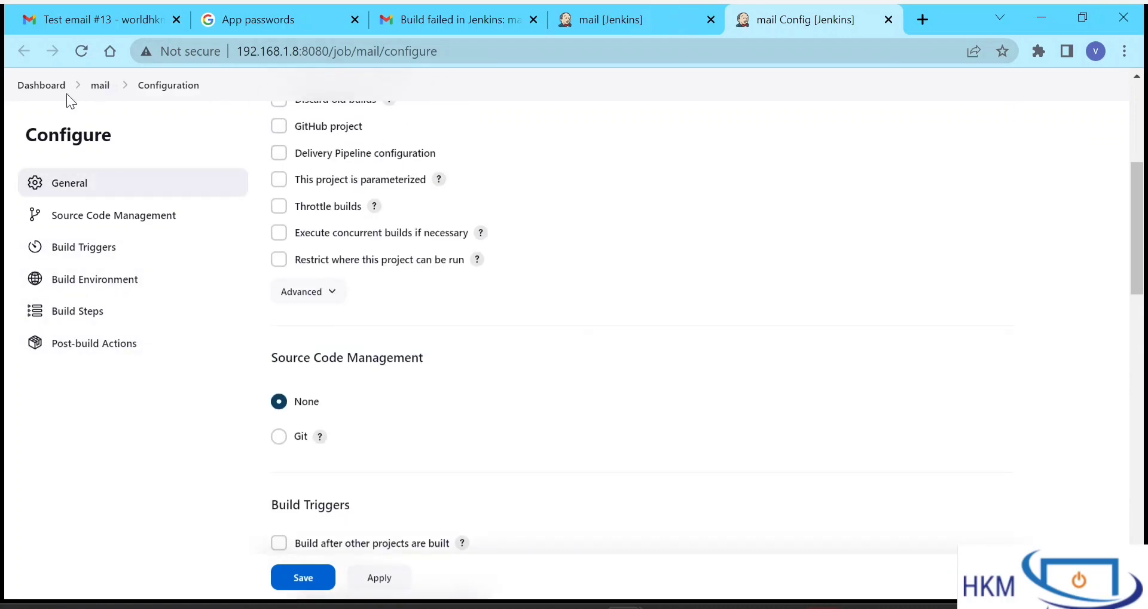
click(24, 91)
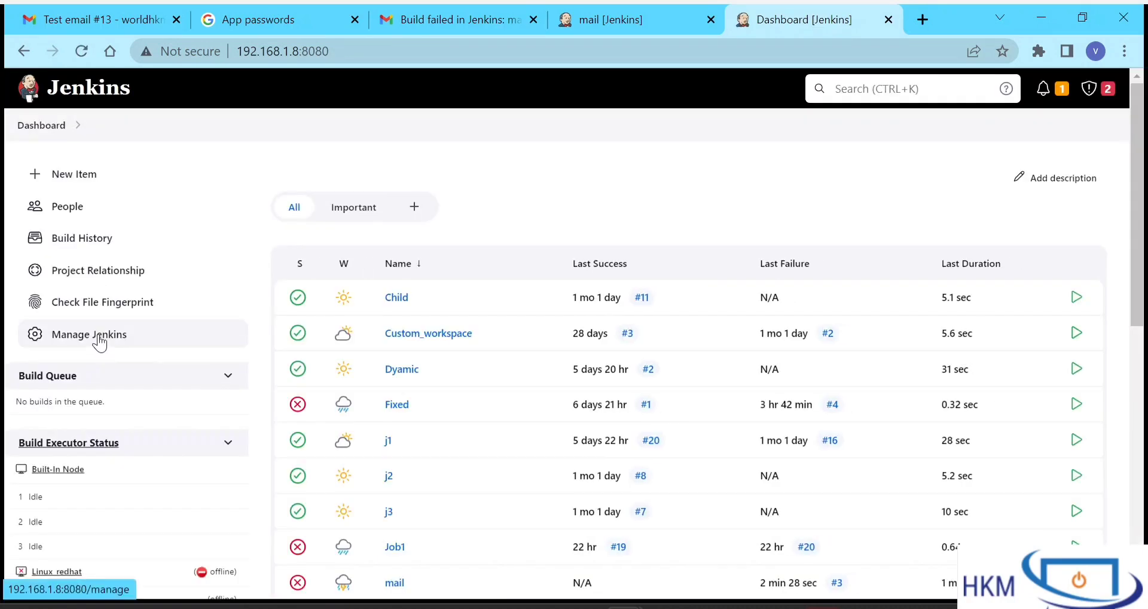
- Go to Manage Jenkins > Configure System and find Extended E-mail Notification's empty SMTP server
click(100, 341)
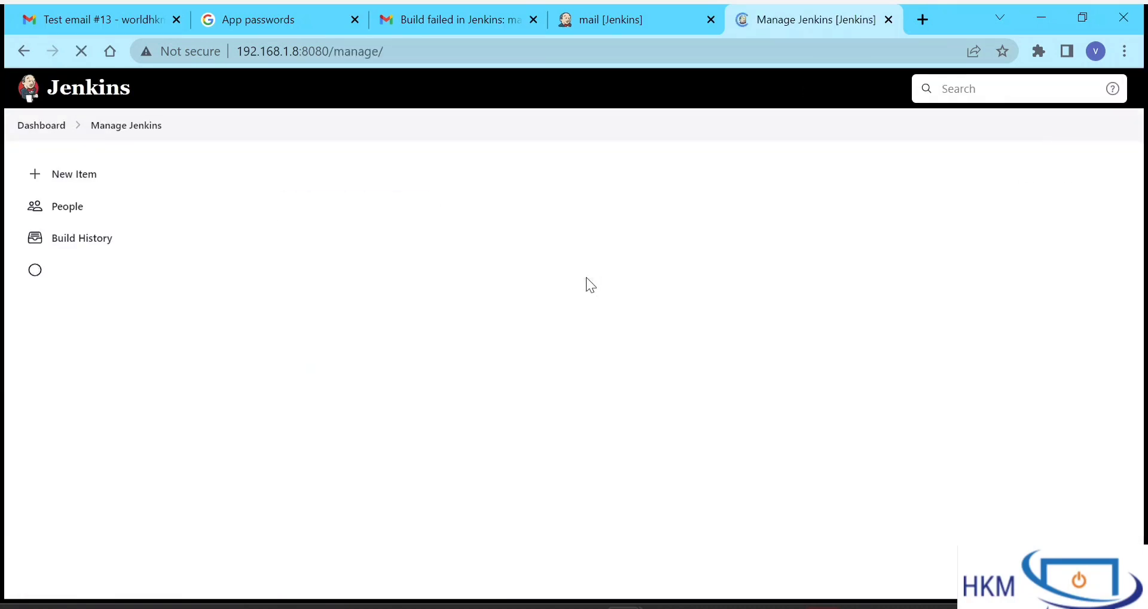
scroll(586, 278, down, 10)
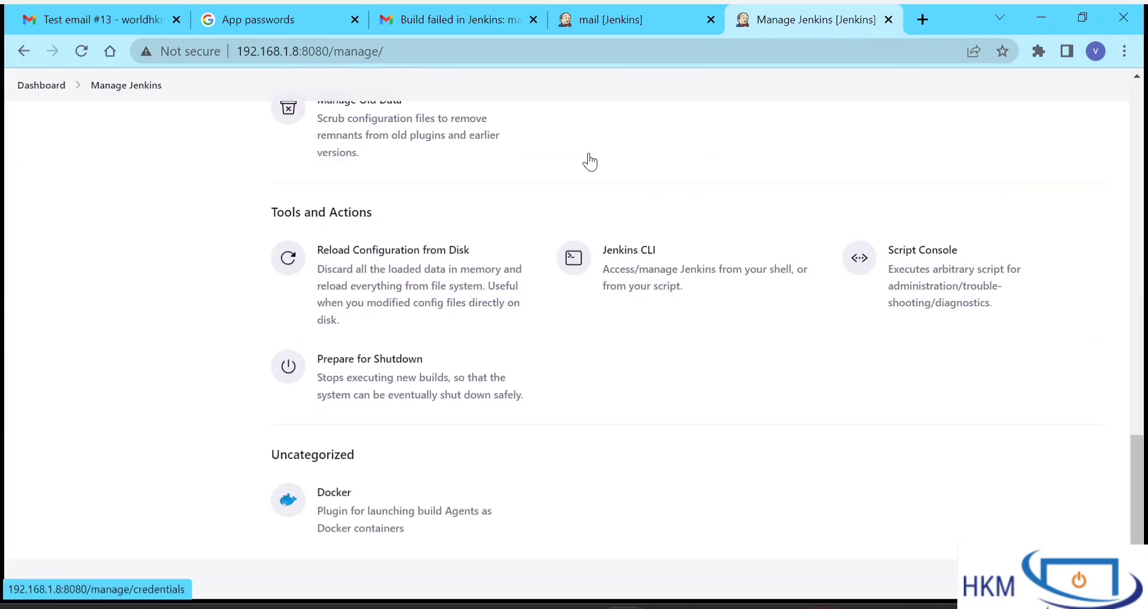
scroll(586, 161, up, 4)
scroll(569, 270, up, 5)
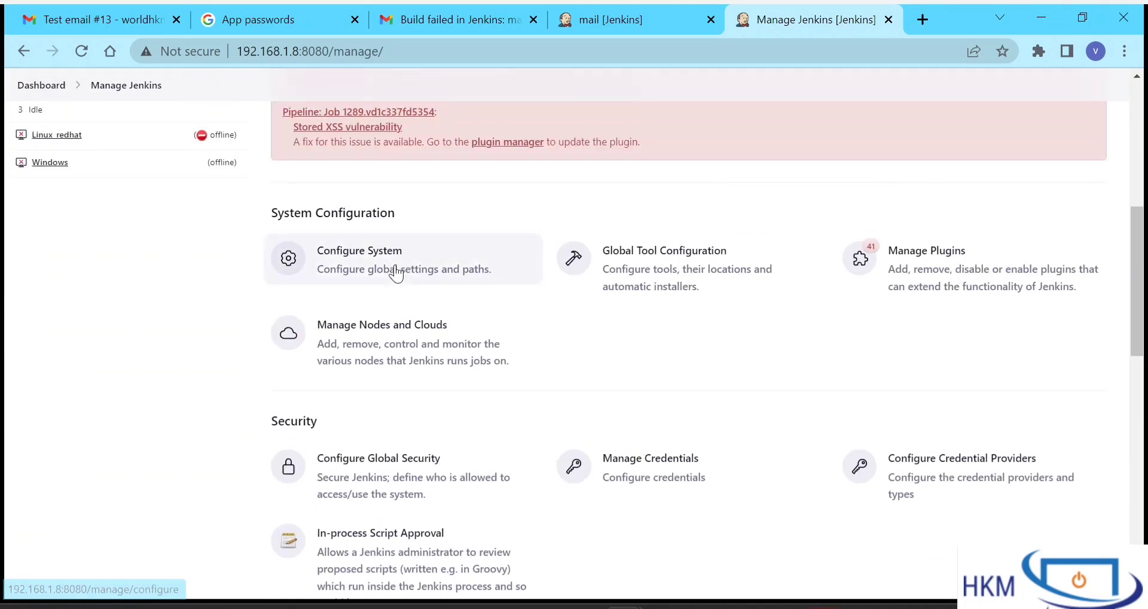
click(396, 264)
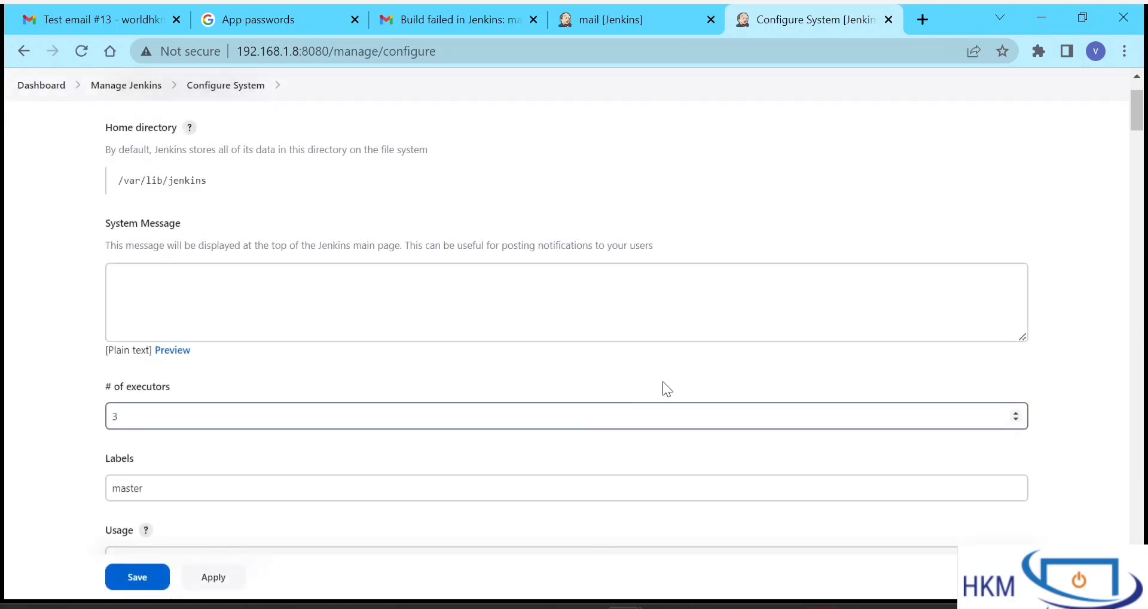
scroll(559, 371, down, 15)
scroll(562, 372, down, 10)
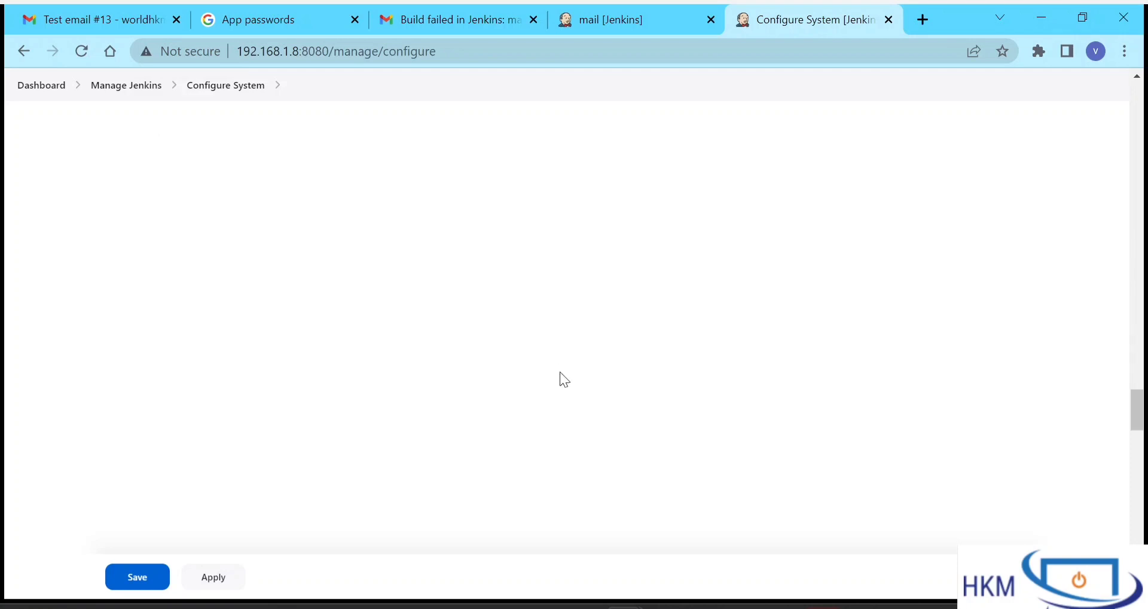
scroll(438, 371, up, 10)
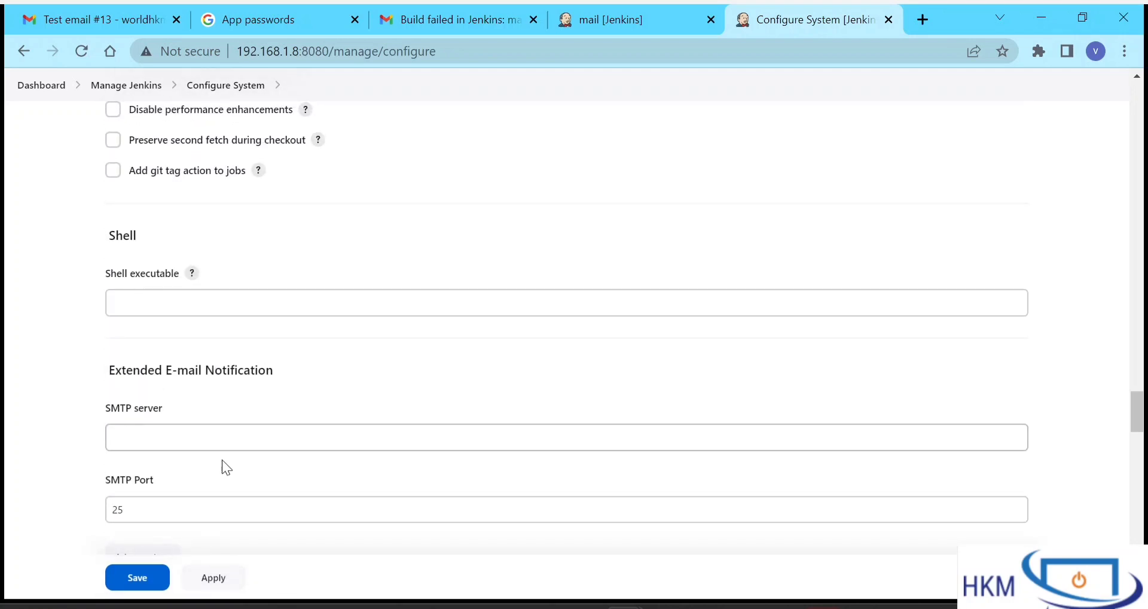
- Enter smtp.gmail.com as the Extended E-mail SMTP server and tick Use SSL under Advanced
click(239, 446)
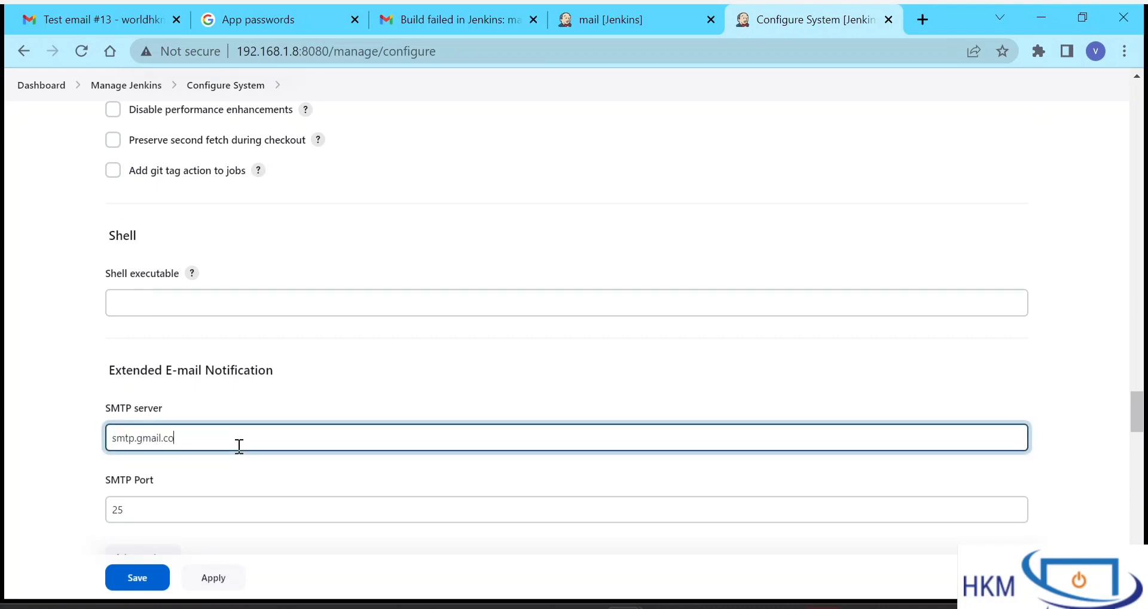
scroll(239, 446, down, 2)
double_click(178, 415)
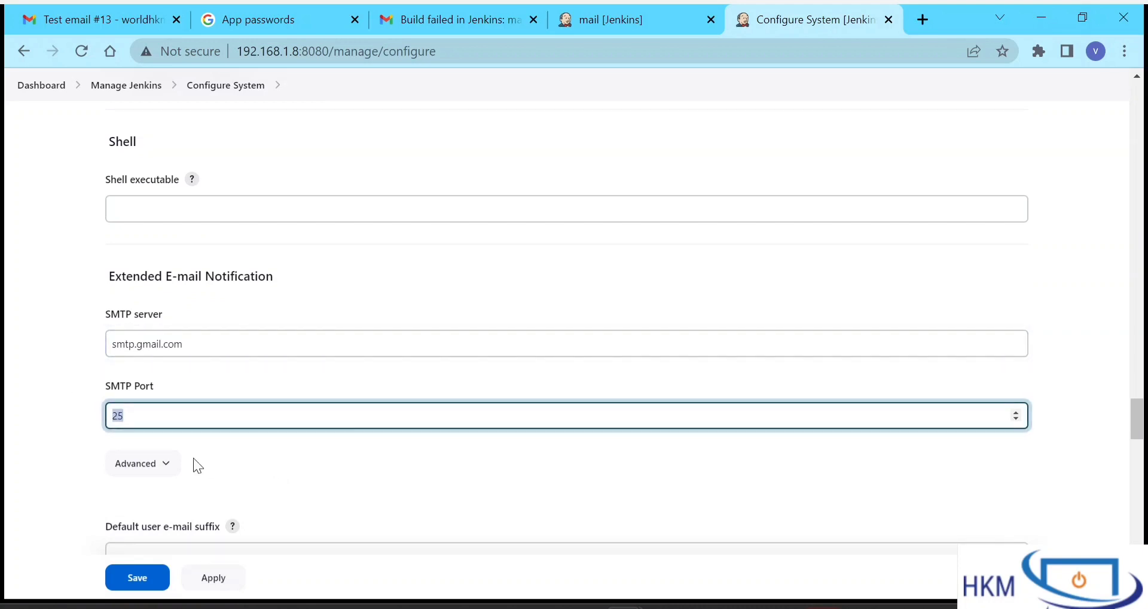
click(168, 466)
scroll(249, 468, down, 4)
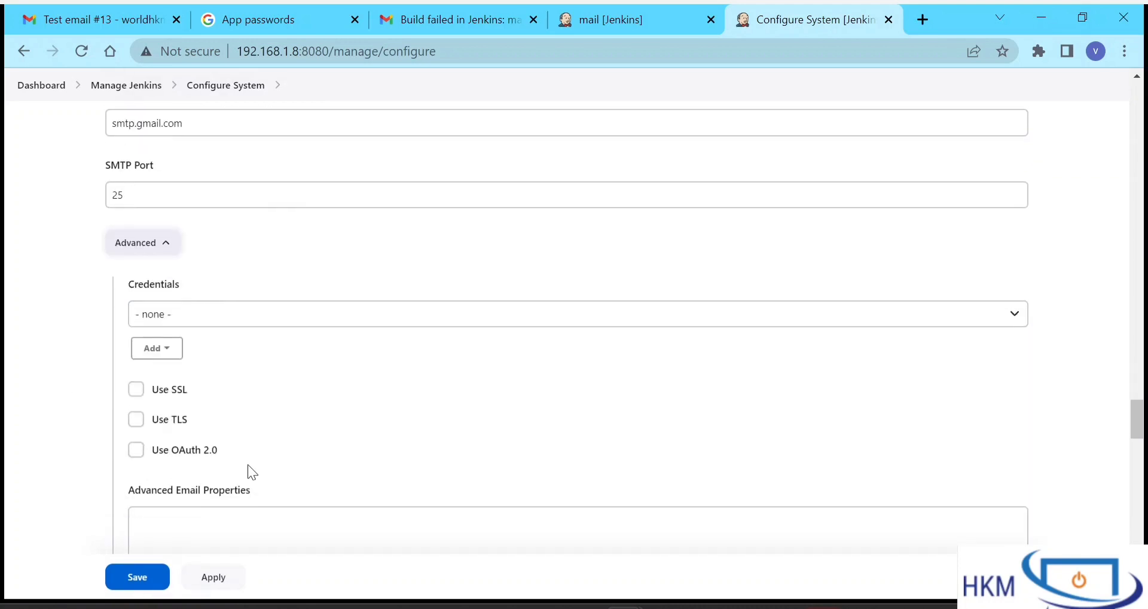
click(135, 388)
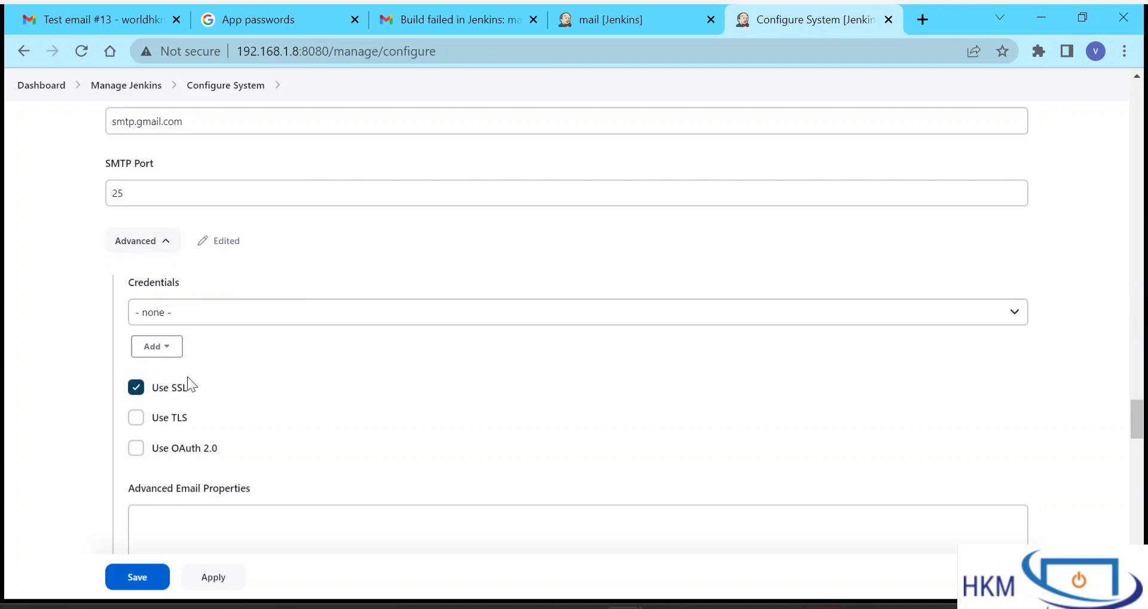
- Replace the SMTP port 25 with 465
scroll(250, 404, down, 5)
scroll(250, 404, up, 3)
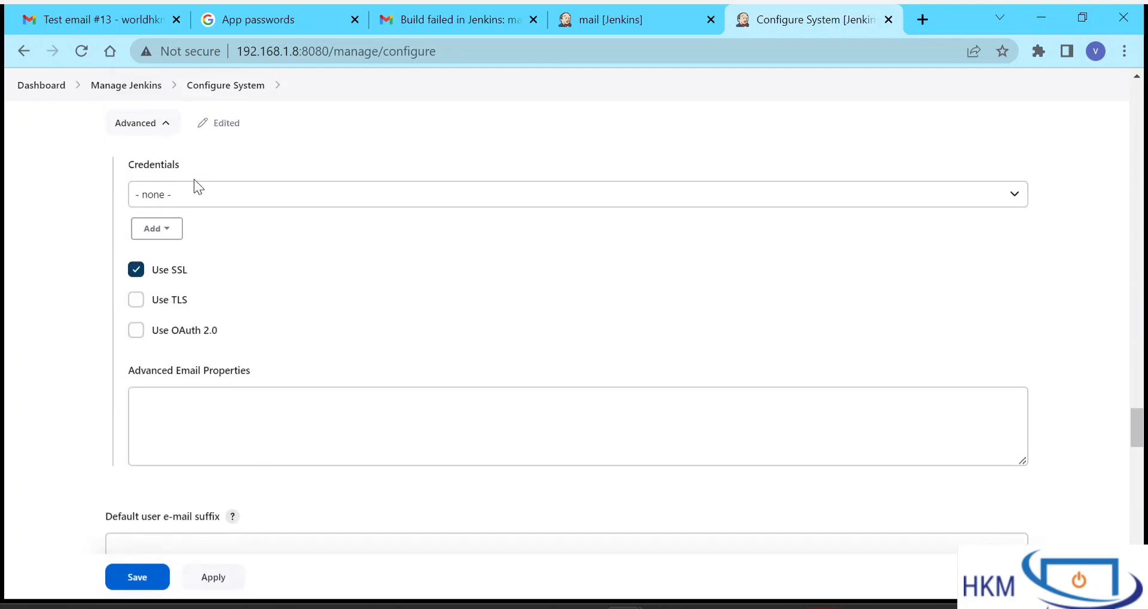
scroll(194, 178, up, 2)
drag(185, 174, 37, 153)
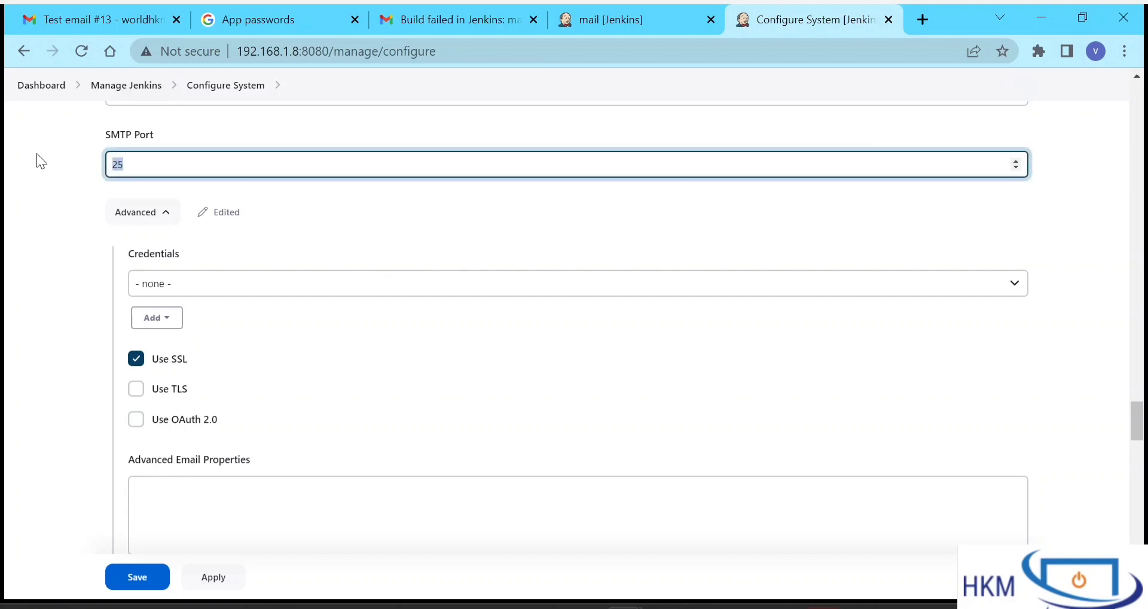
text(465)
scroll(298, 335, down, 2)
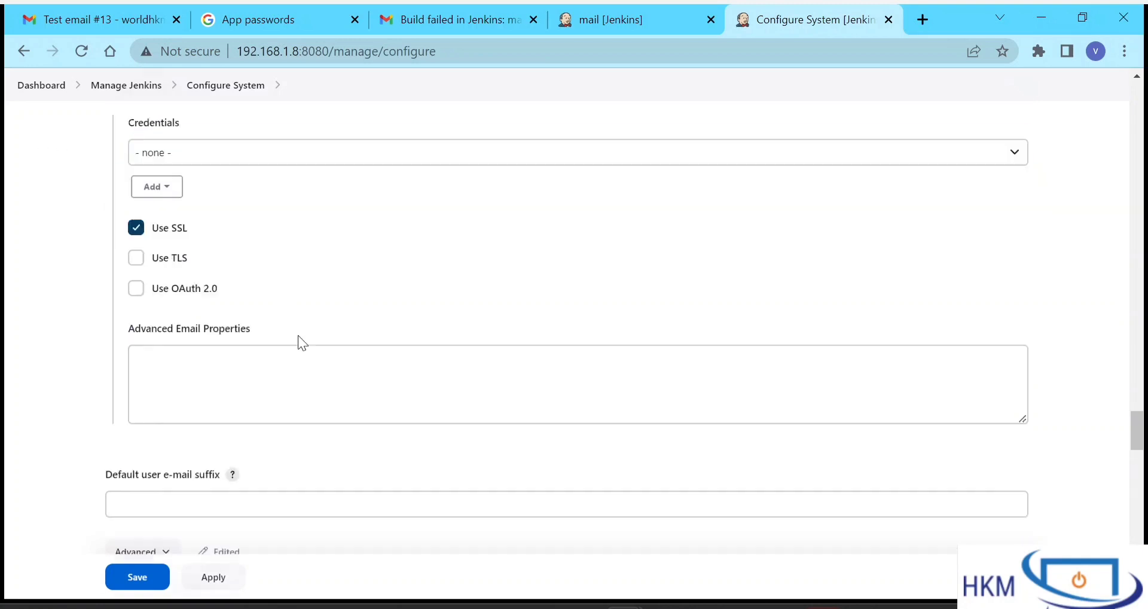
scroll(298, 335, down, 15)
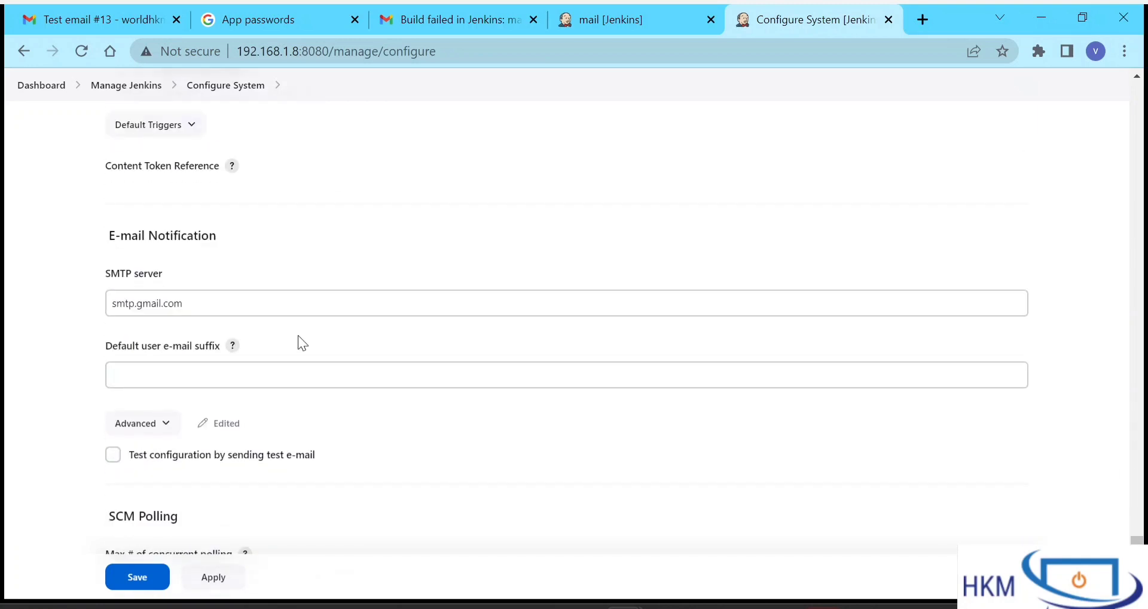
- Expand and review the E-mail Notification authentication settings
scroll(298, 335, down, 2)
scroll(298, 335, up, 3)
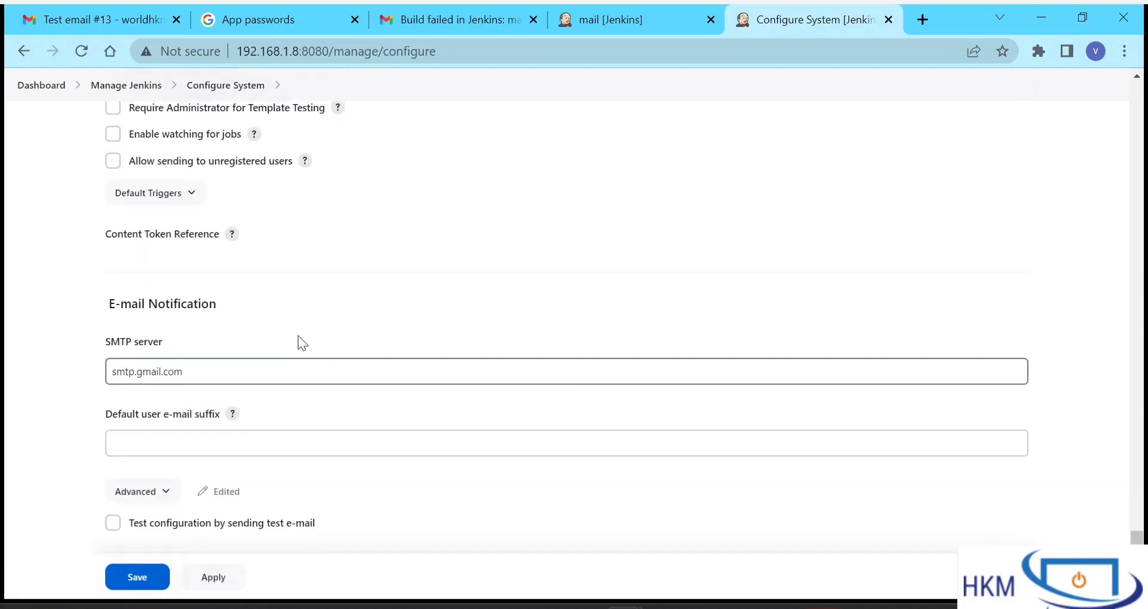
click(170, 493)
scroll(344, 483, down, 4)
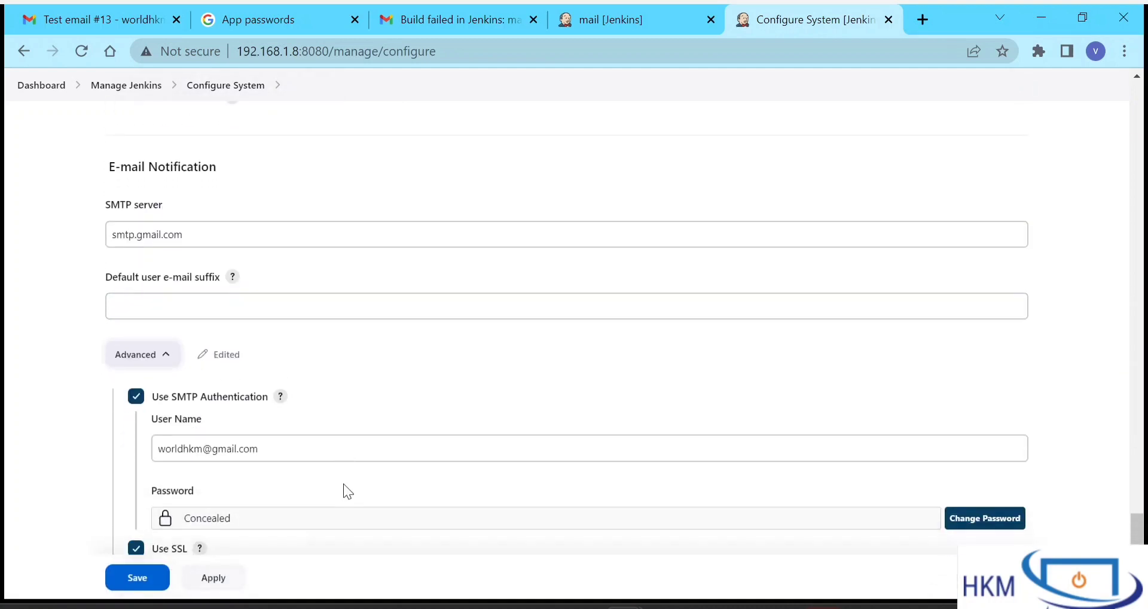
scroll(344, 484, up, 15)
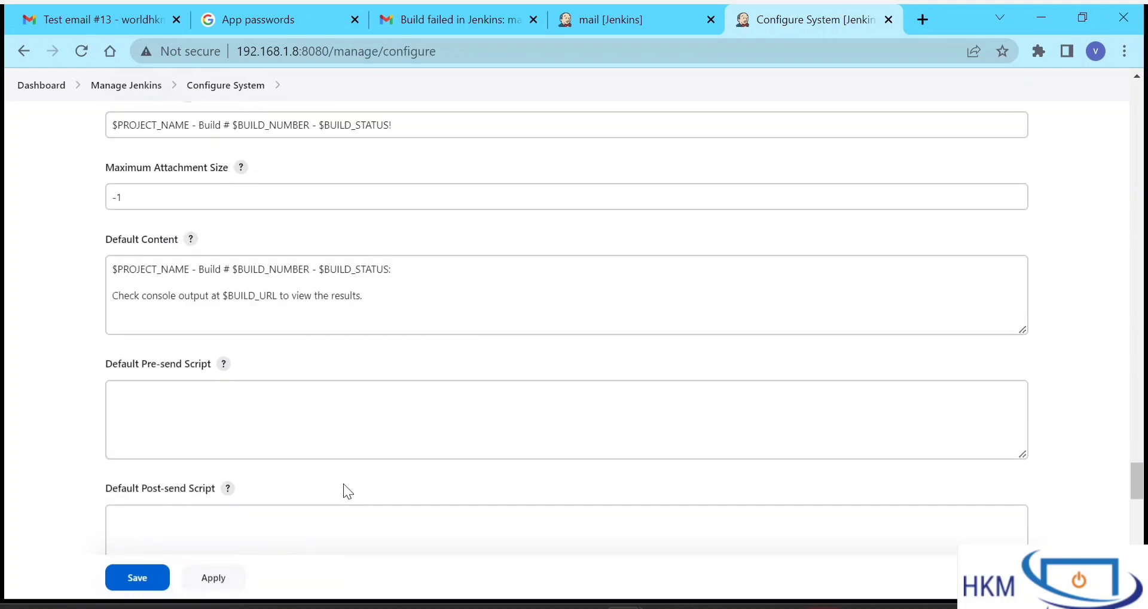
scroll(345, 483, up, 7)
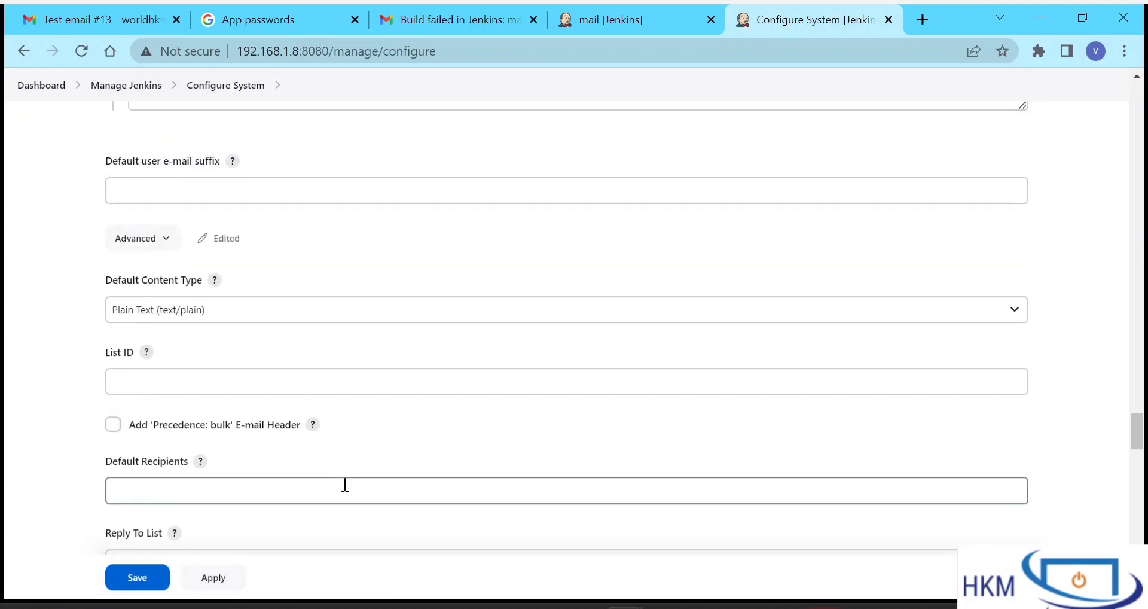
scroll(231, 323, up, 2)
scroll(230, 323, up, 5)
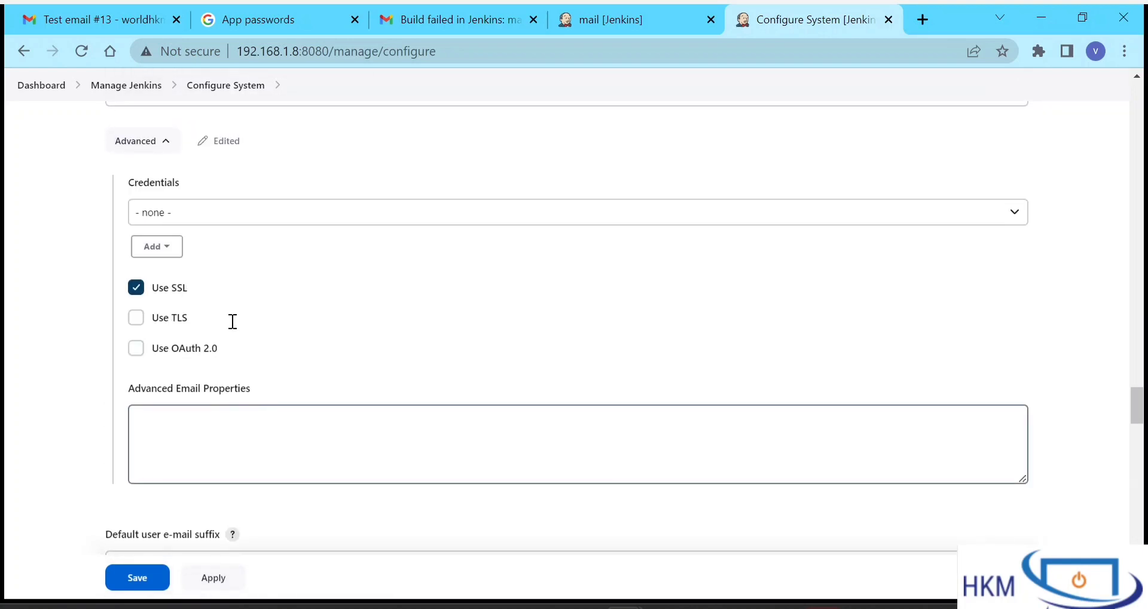
scroll(219, 350, down, 3)
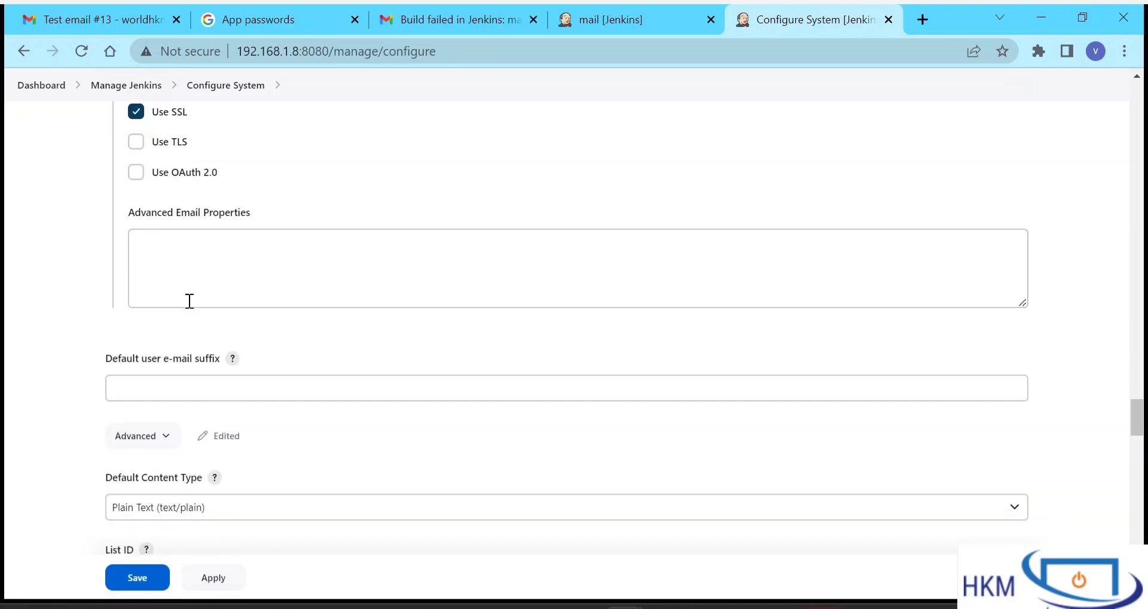
- Keep Plain Text as the Extended E-mail Default Content Type
click(176, 388)
scroll(176, 379, down, 3)
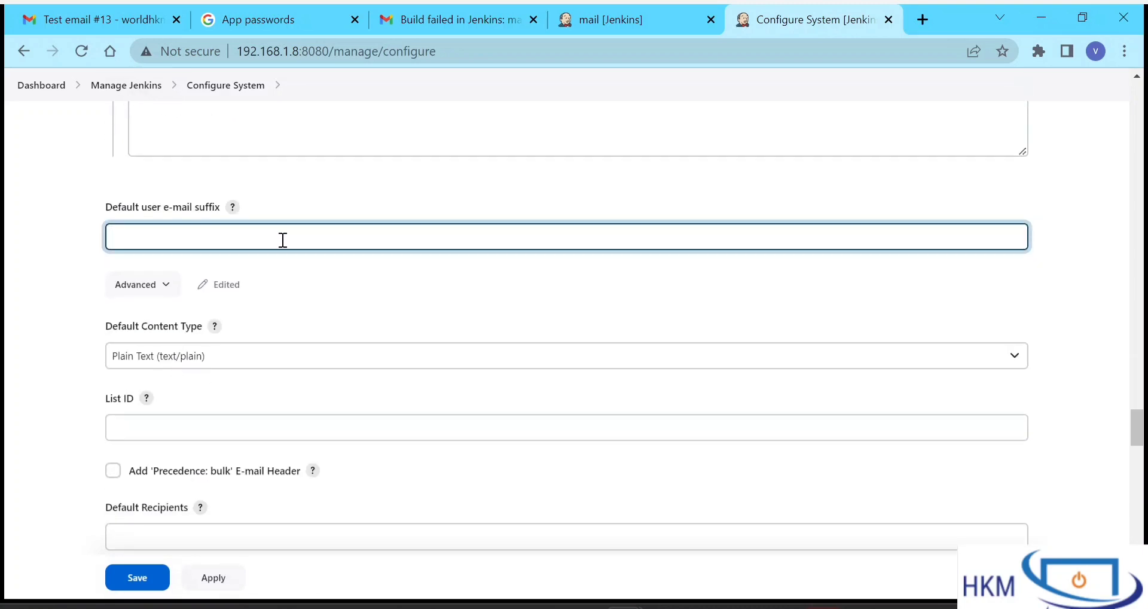
scroll(282, 239, down, 2)
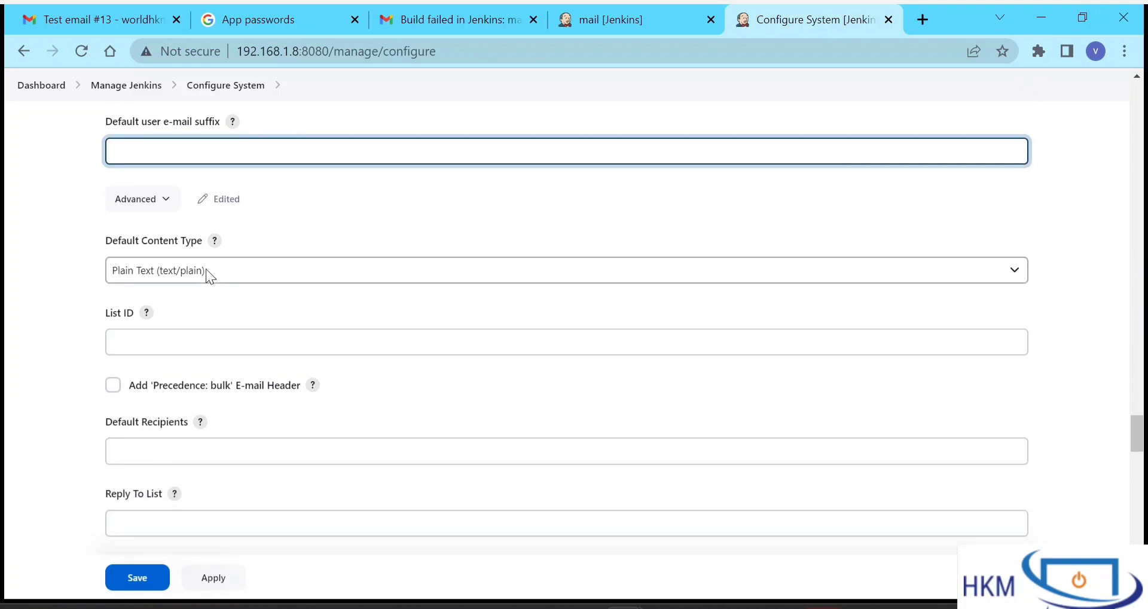
click(221, 270)
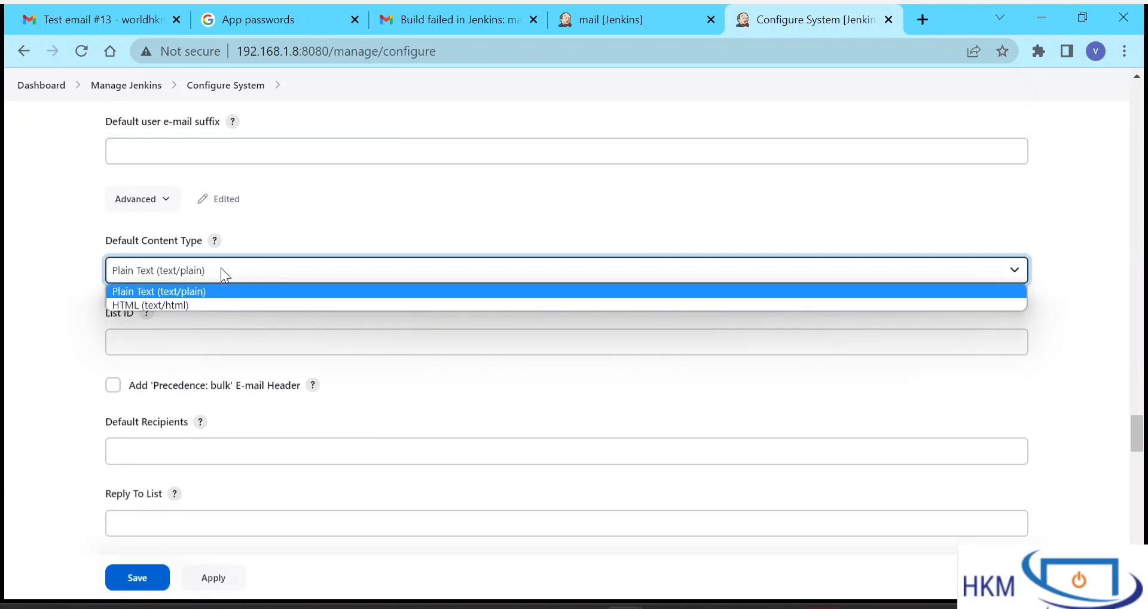
click(185, 292)
scroll(204, 293, down, 1)
- Check Default Recipients and open the mail job's Configure page in its own tab
click(173, 371)
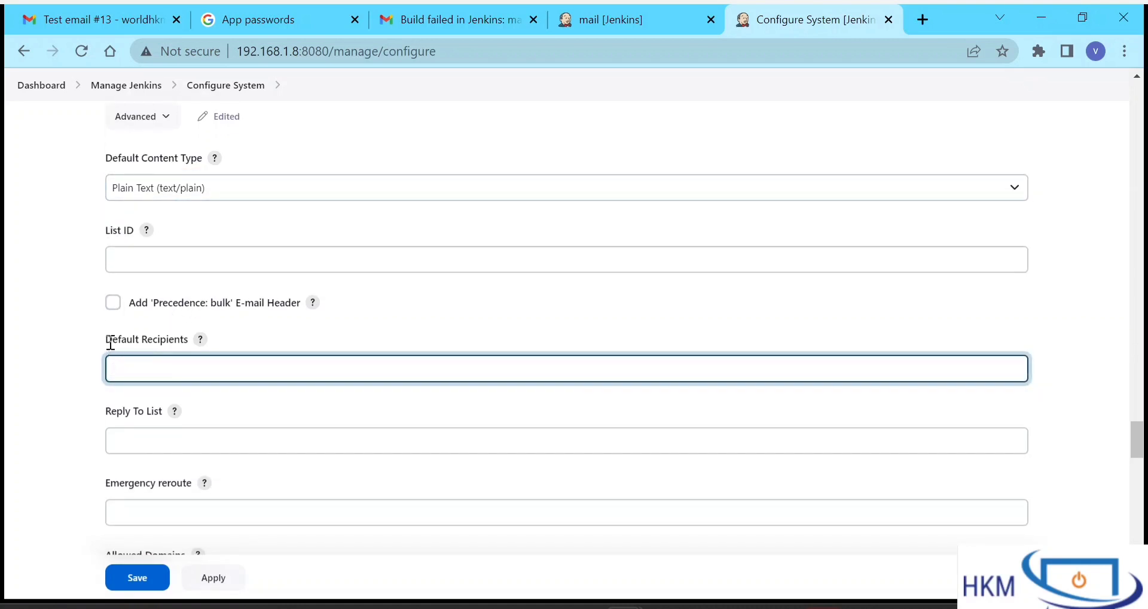
drag(111, 343, 188, 339)
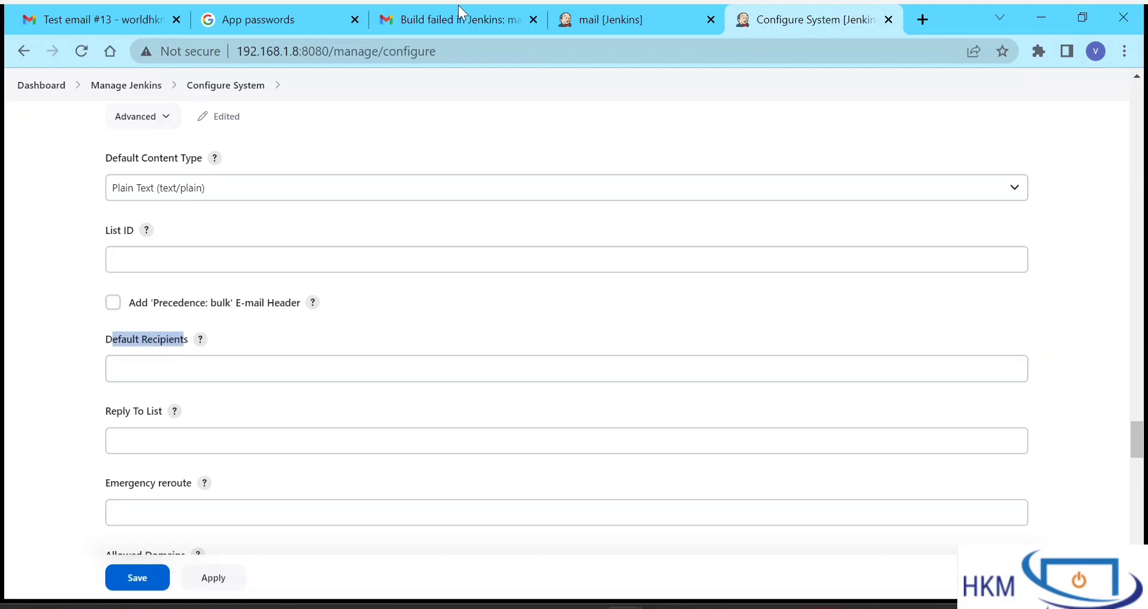
click(596, 12)
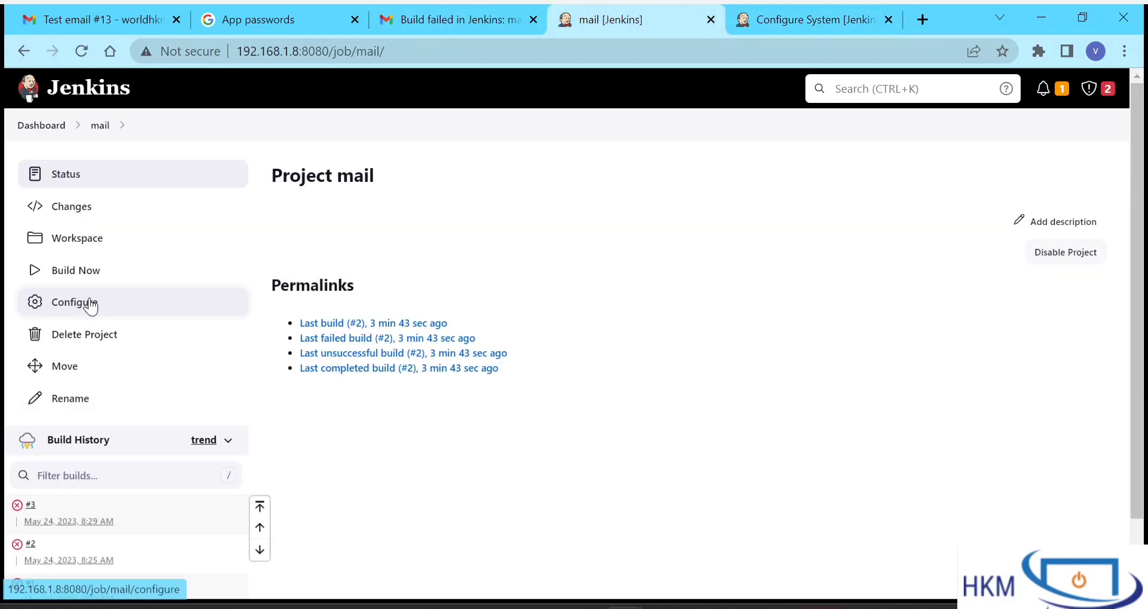
click(90, 306)
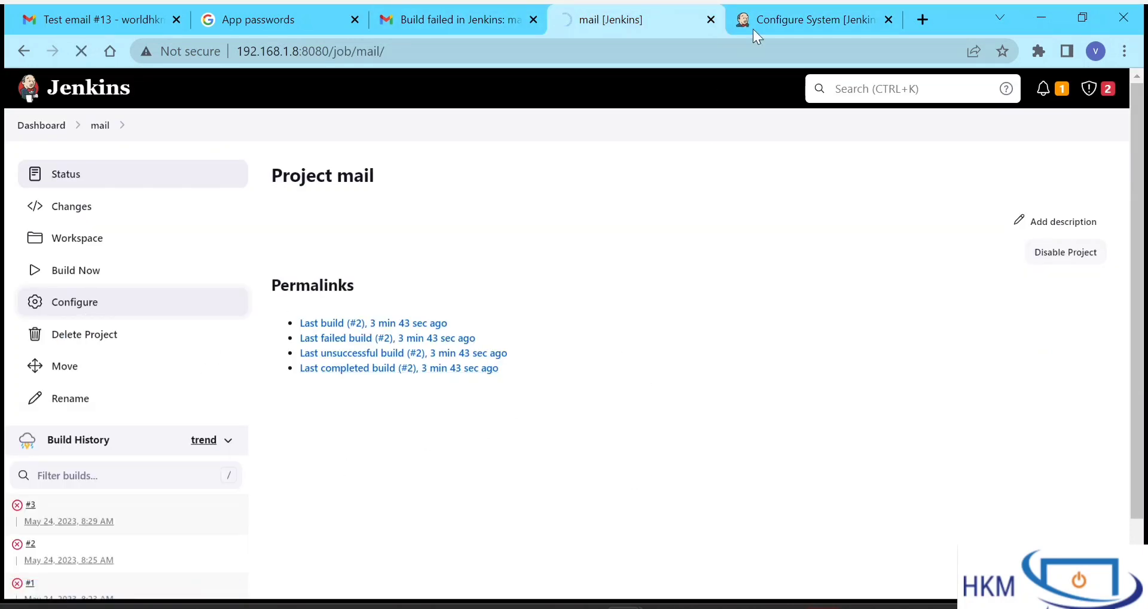
click(784, 7)
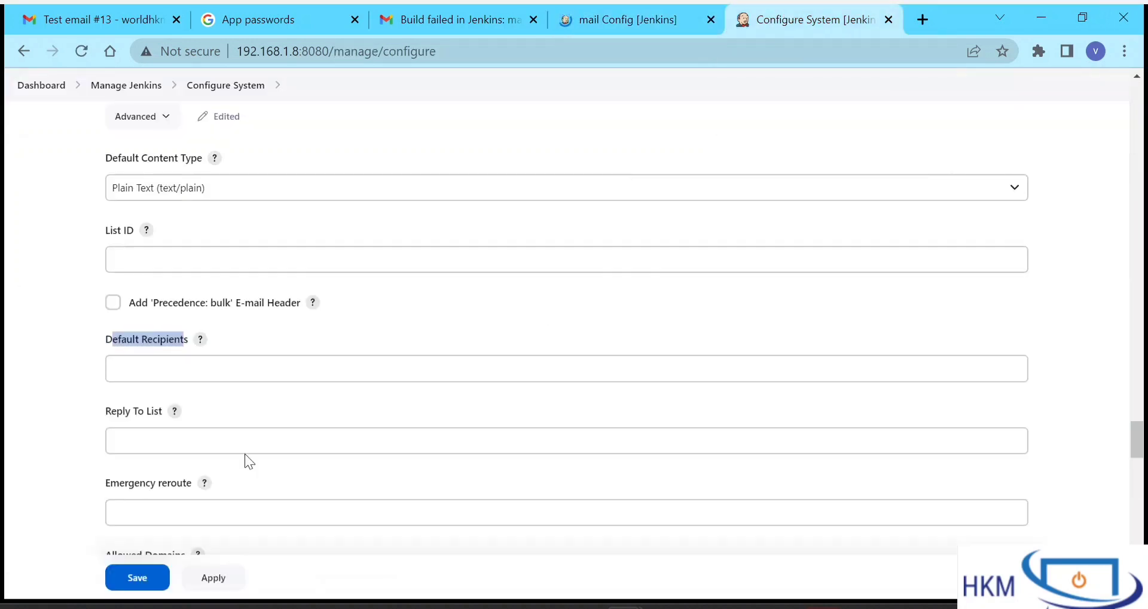
click(179, 367)
scroll(179, 366, down, 3)
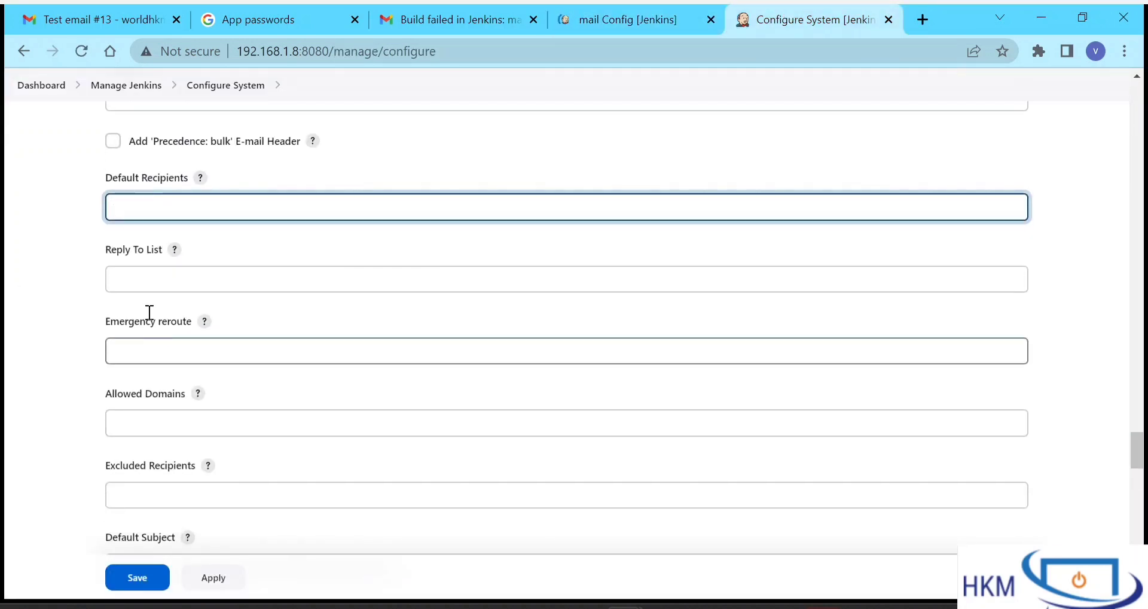
- Read the help explanation for the Reply To List setting
click(159, 271)
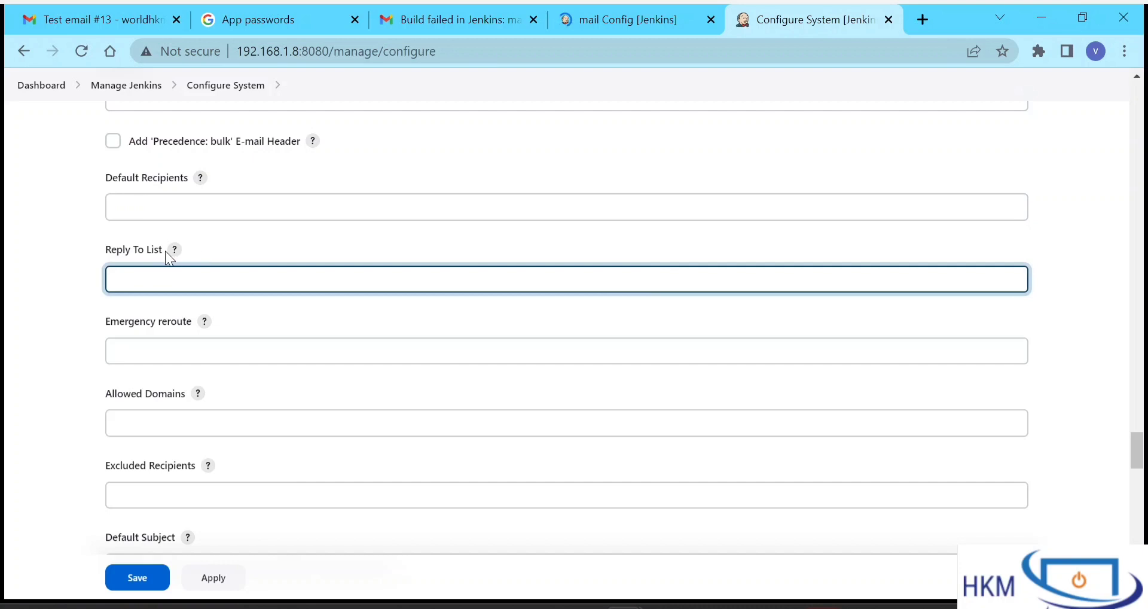
click(174, 250)
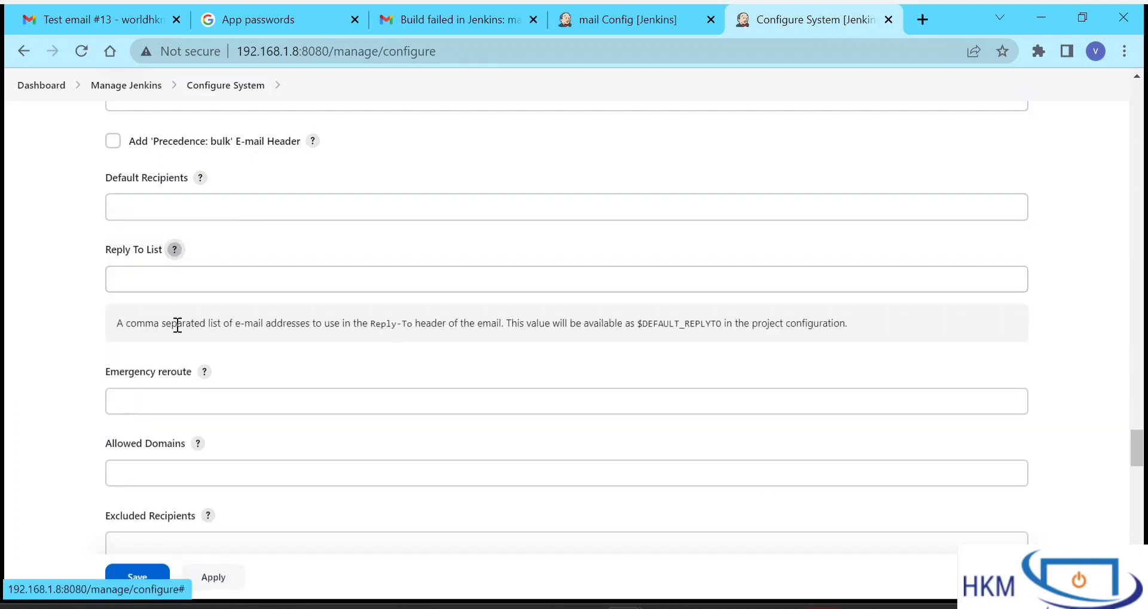
drag(177, 326, 500, 329)
click(503, 327)
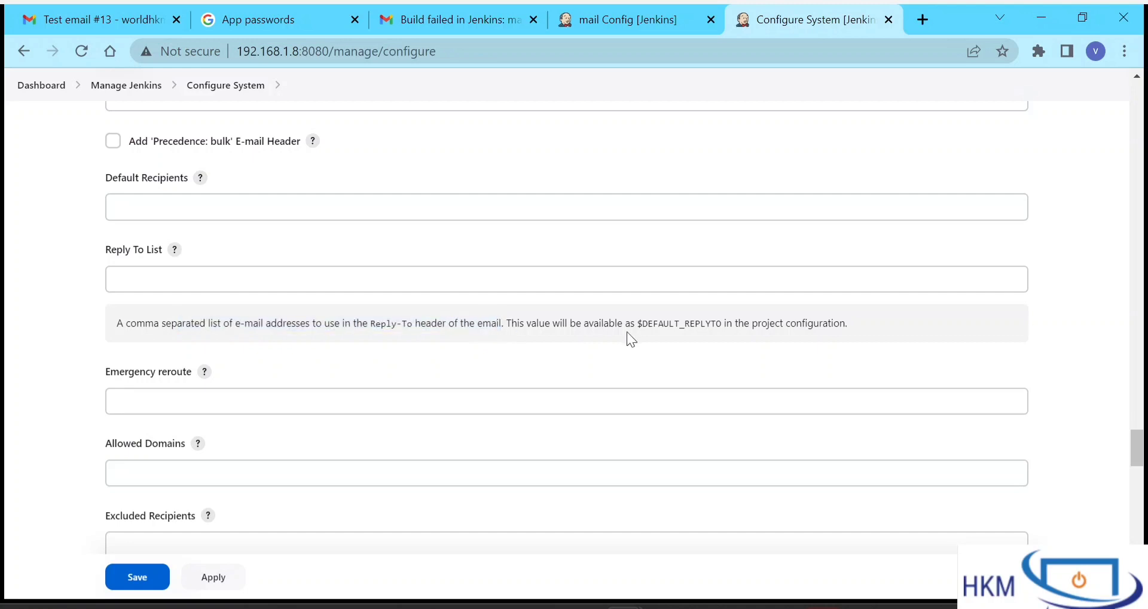
scroll(615, 335, down, 4)
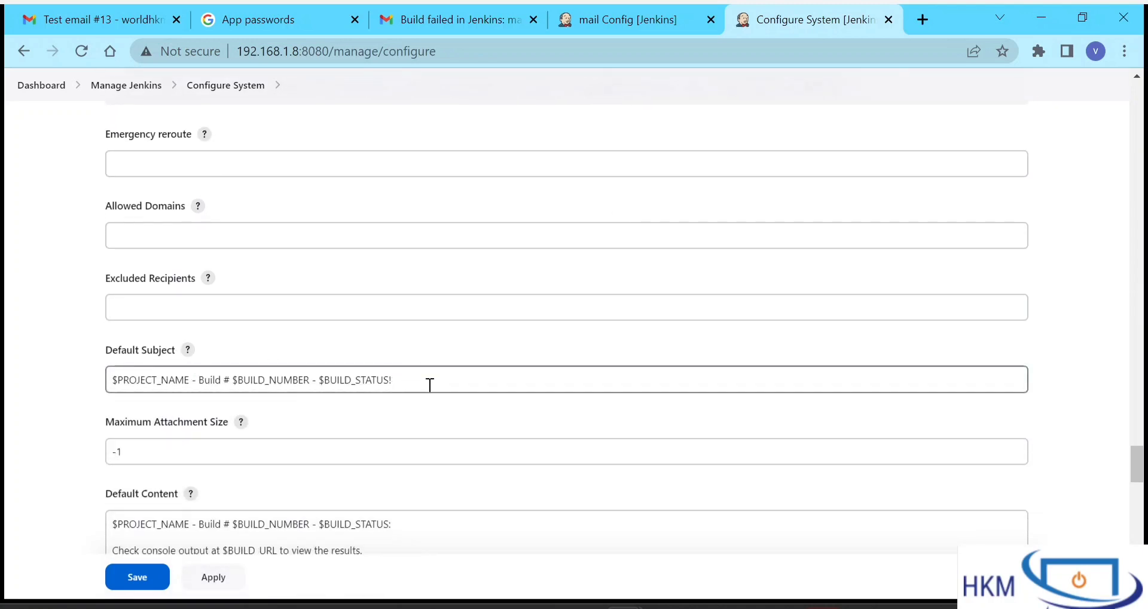
- Review the $PROJECT_NAME - Build # $BUILD_NUMBER - $BUILD_STATUS subject and -1 maximum attachment size
click(428, 383)
key(ctrl+a)
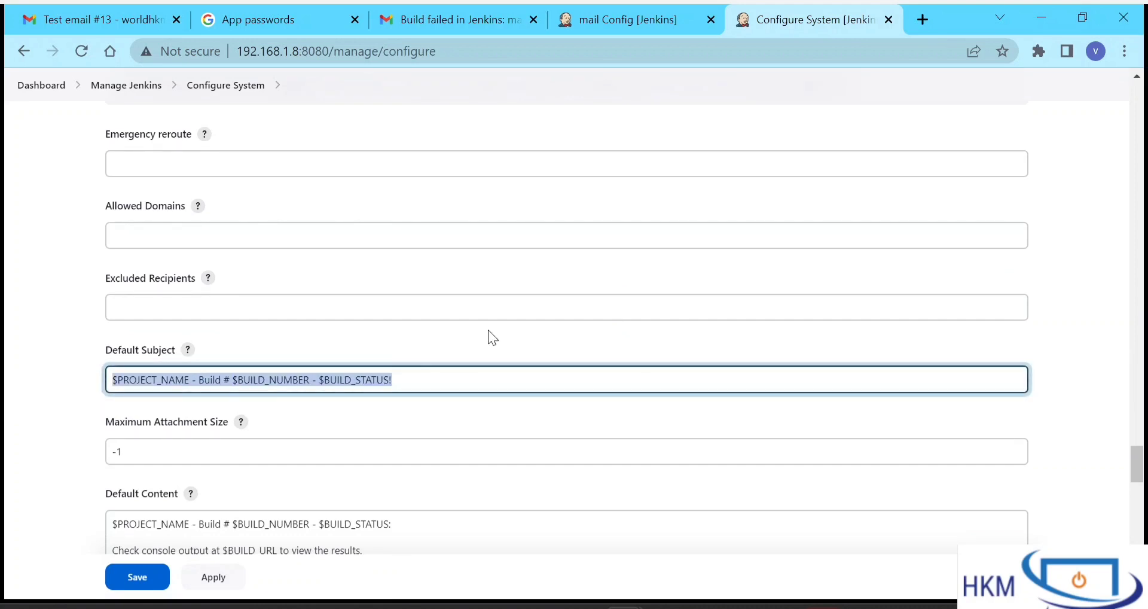
click(87, 23)
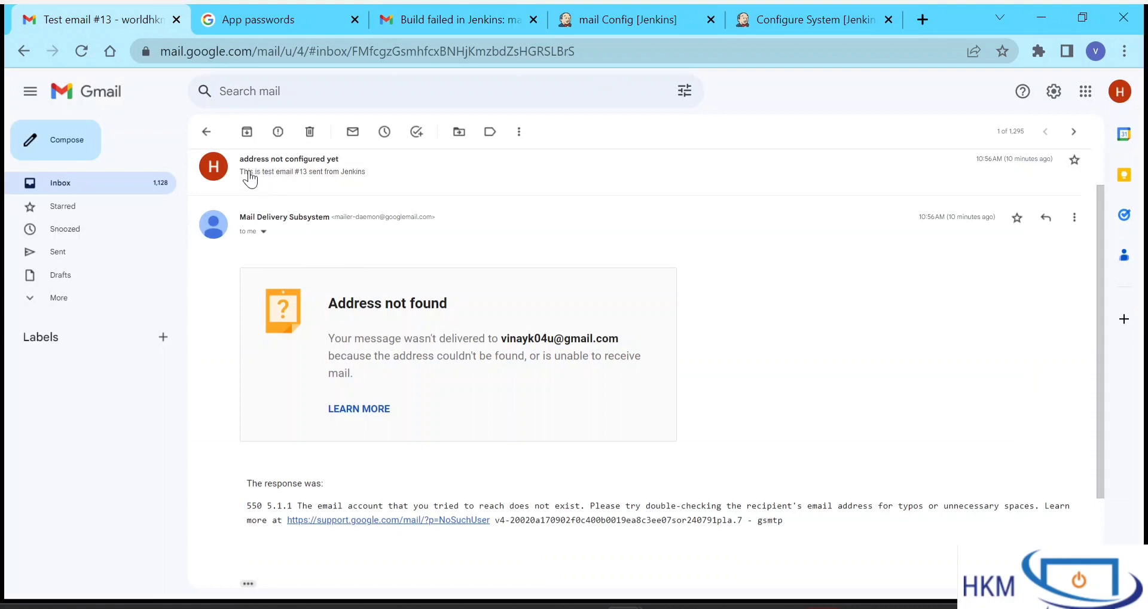
click(782, 10)
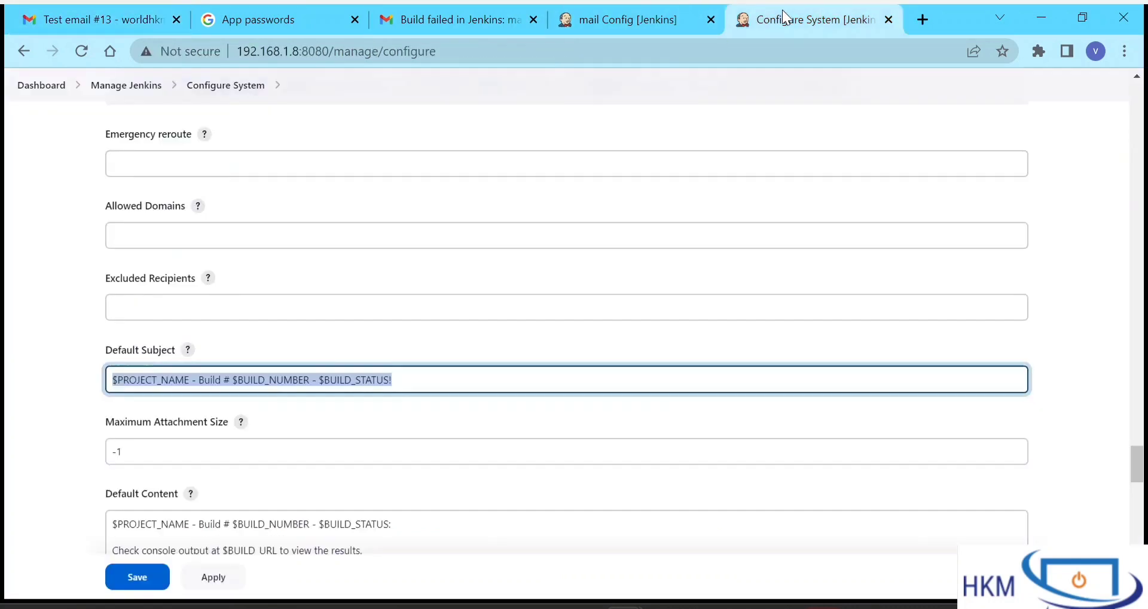
scroll(333, 410, down, 1)
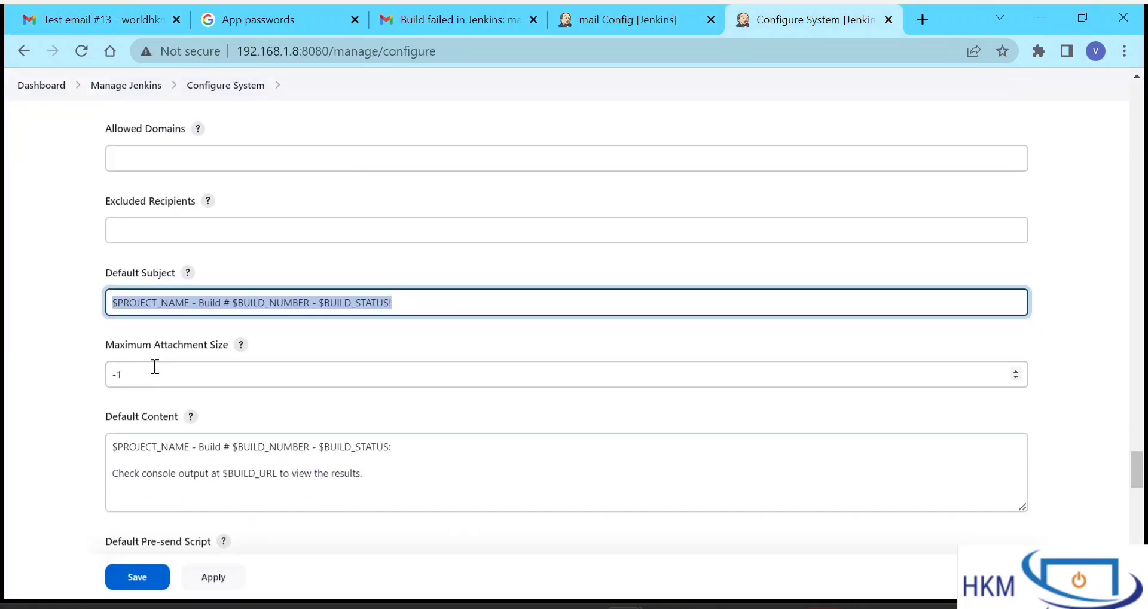
drag(160, 372, 27, 375)
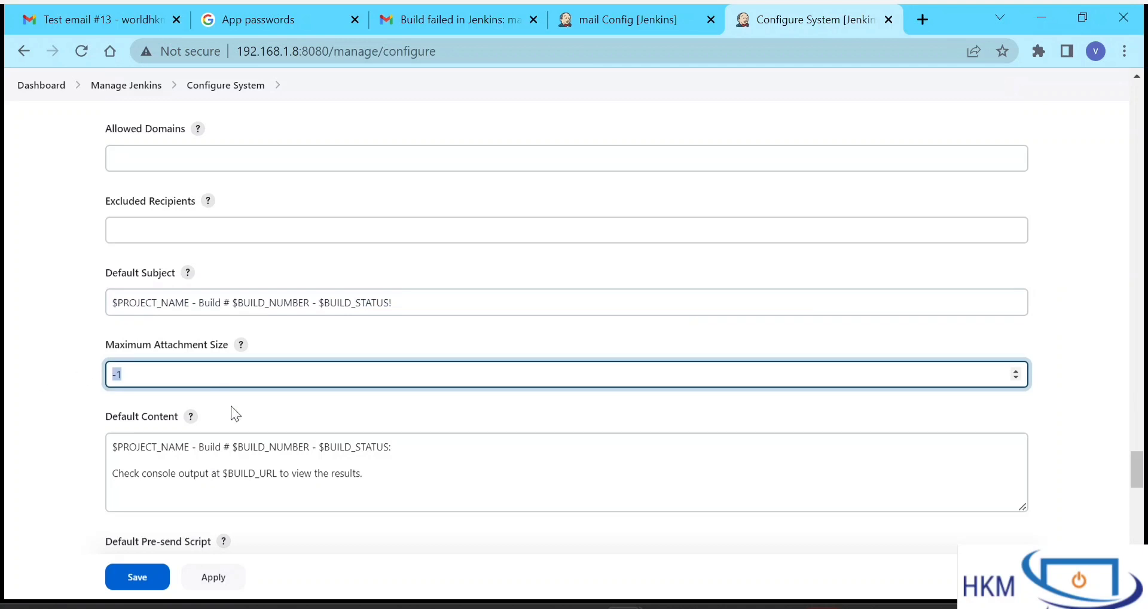
- Review the Default Content text of the extended e-mail defaults
scroll(231, 406, down, 1)
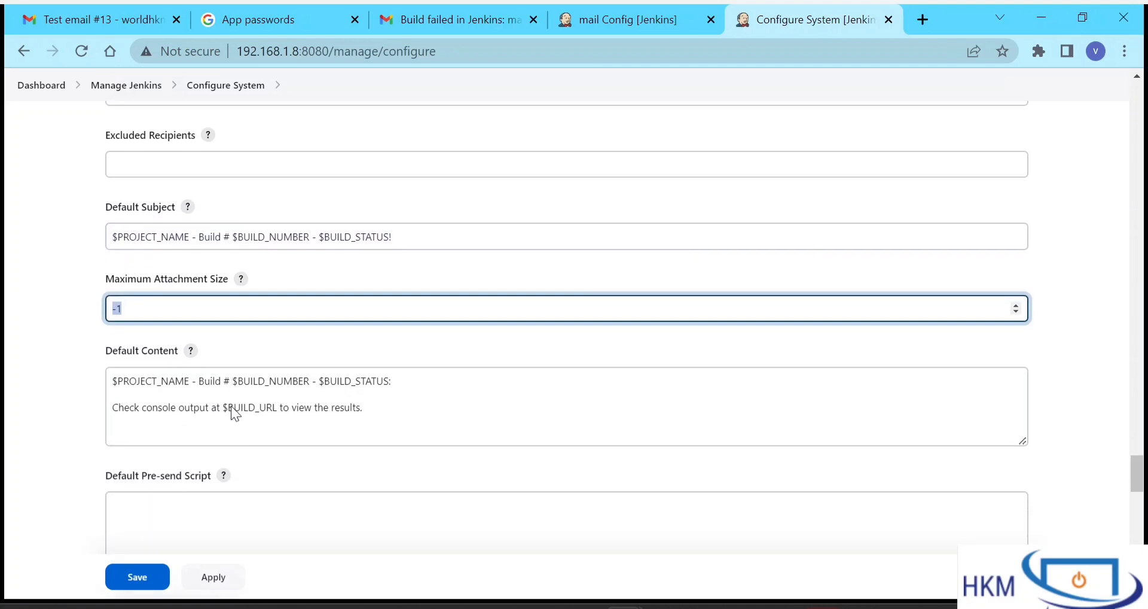
click(357, 389)
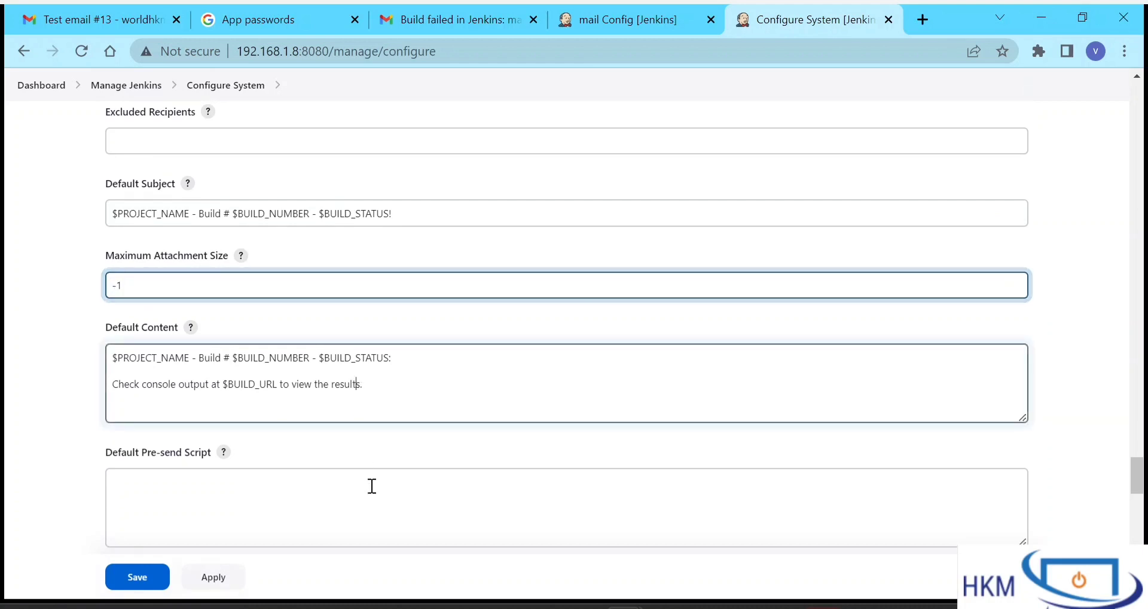
scroll(371, 485, down, 3)
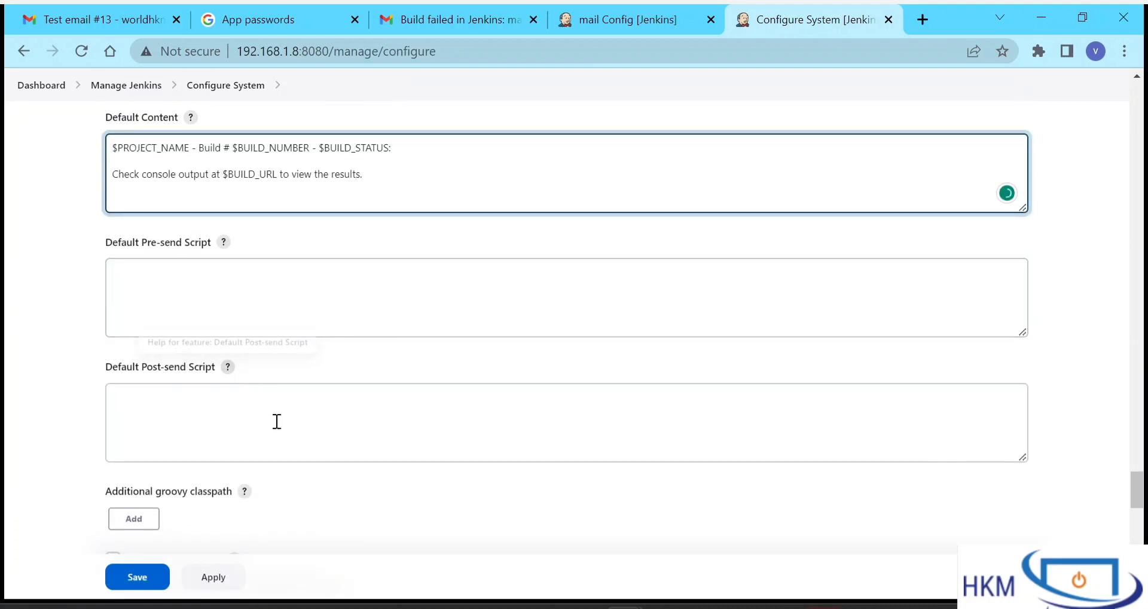
scroll(275, 422, down, 2)
scroll(238, 409, down, 2)
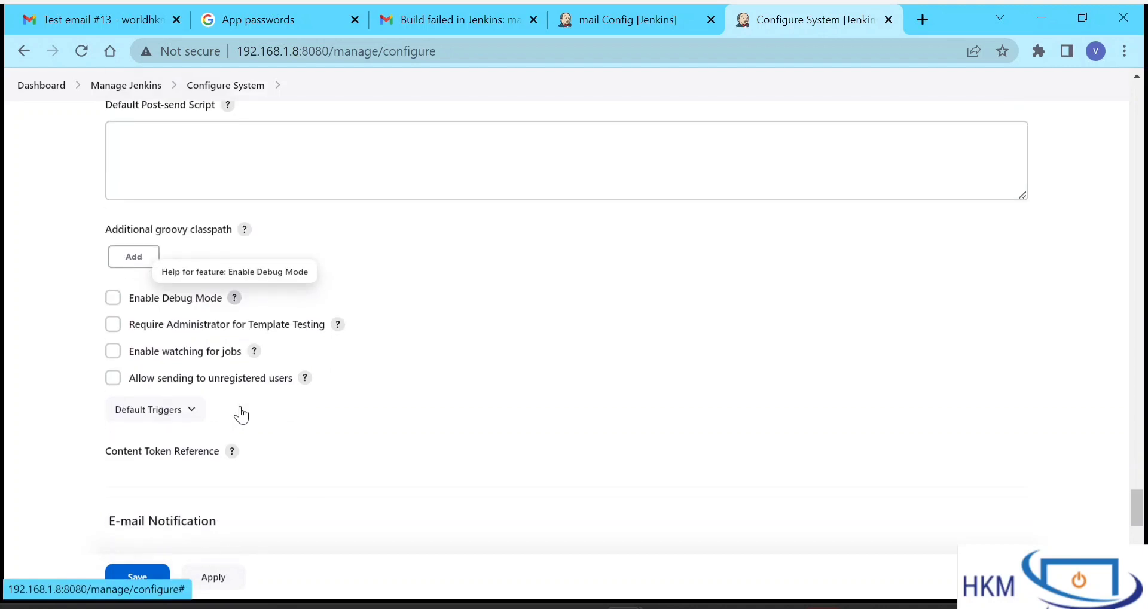
scroll(240, 405, down, 1)
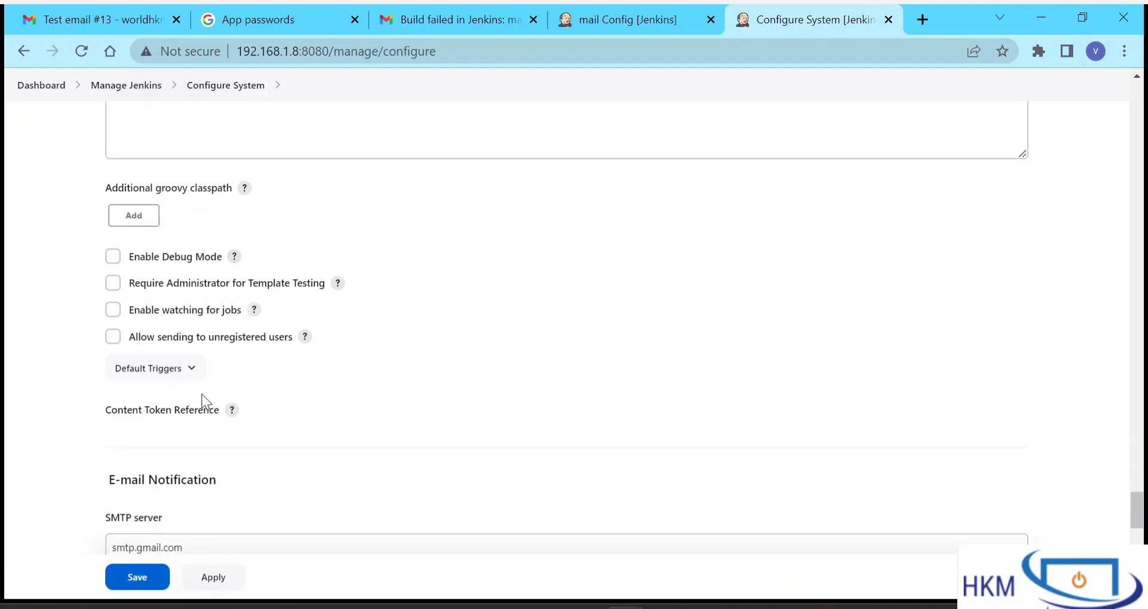
- Expand the Default Triggers list under Extended E-mail Notification
click(170, 374)
scroll(351, 385, down, 2)
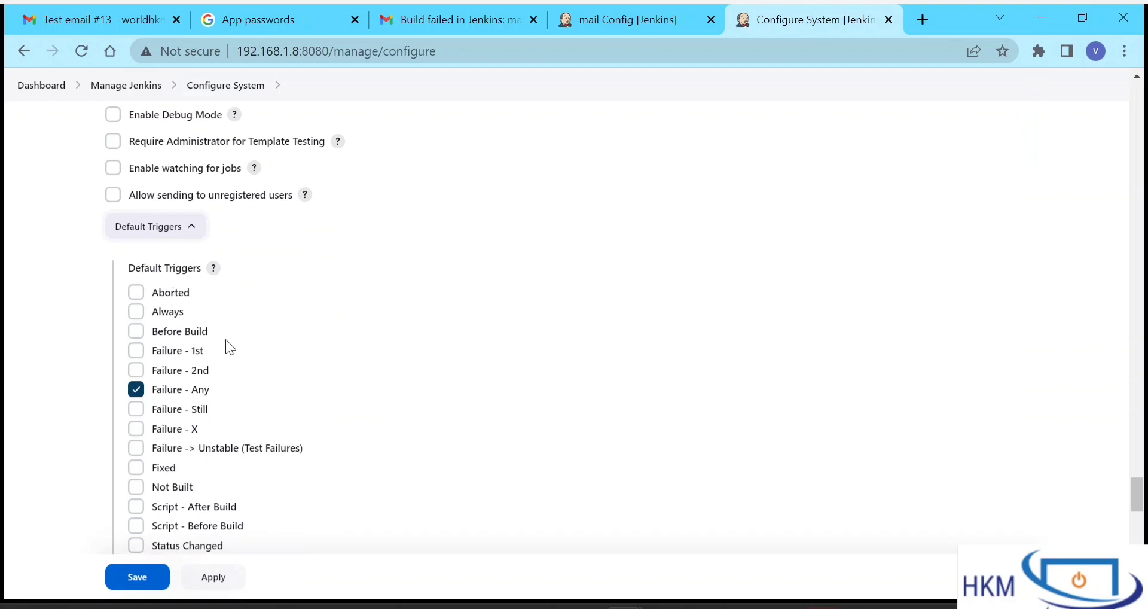
scroll(318, 423, down, 4)
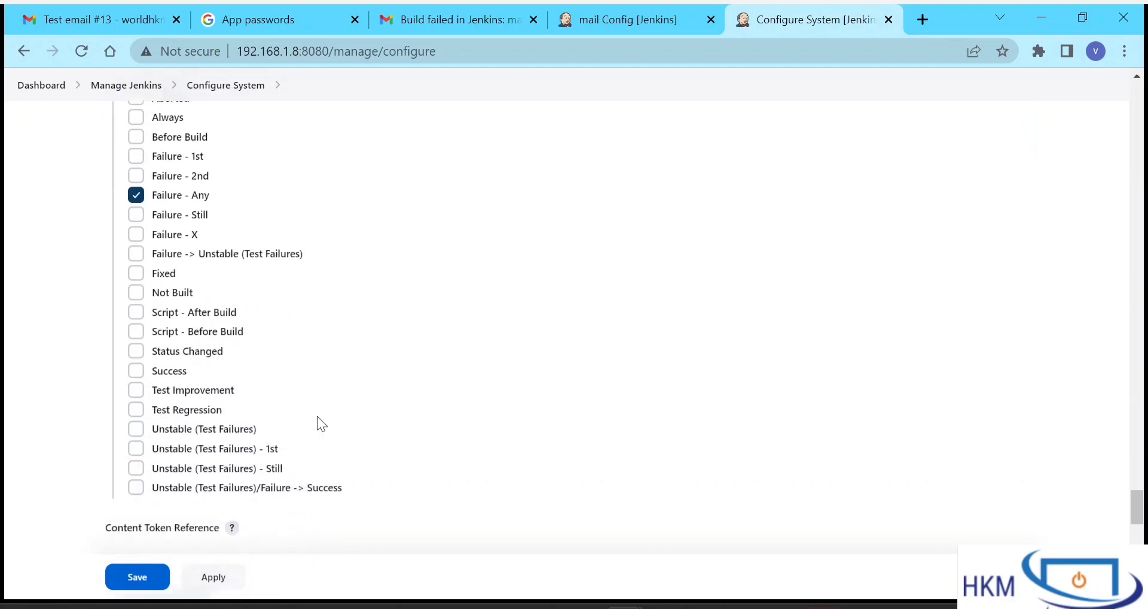
scroll(318, 419, up, 2)
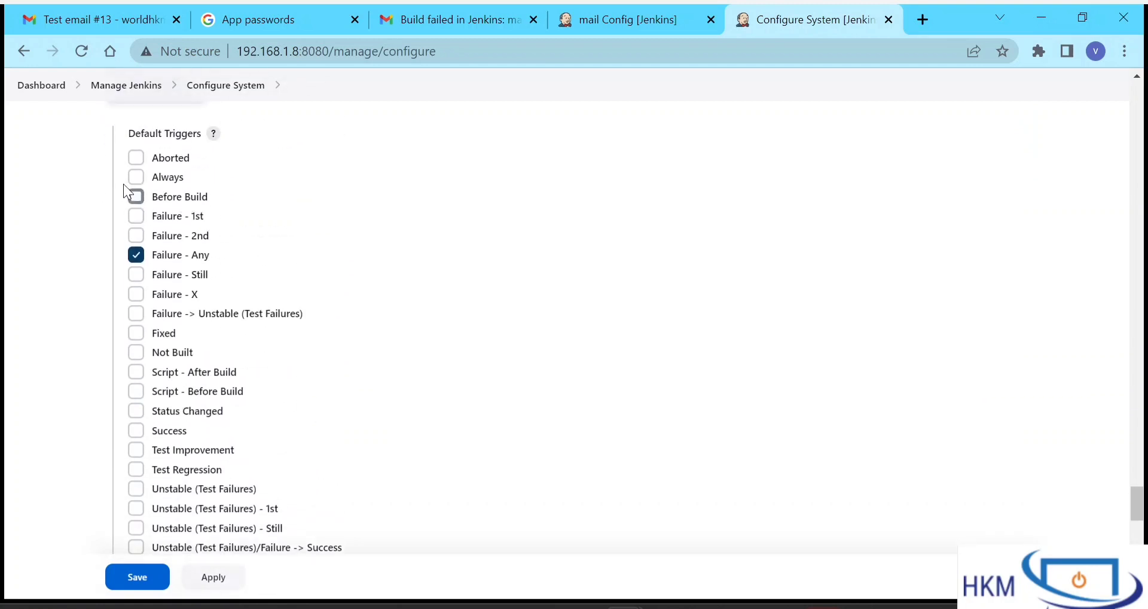
click(134, 179)
click(136, 178)
- Tick Always as a default trigger alongside Failure - Any
scroll(399, 267, down, 3)
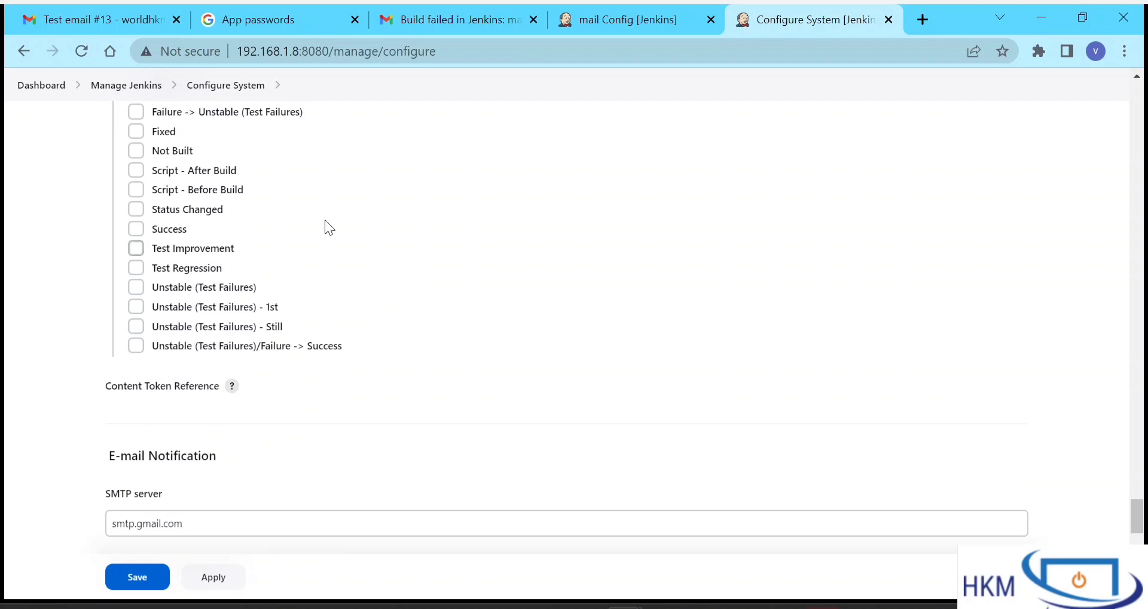
scroll(425, 318, up, 12)
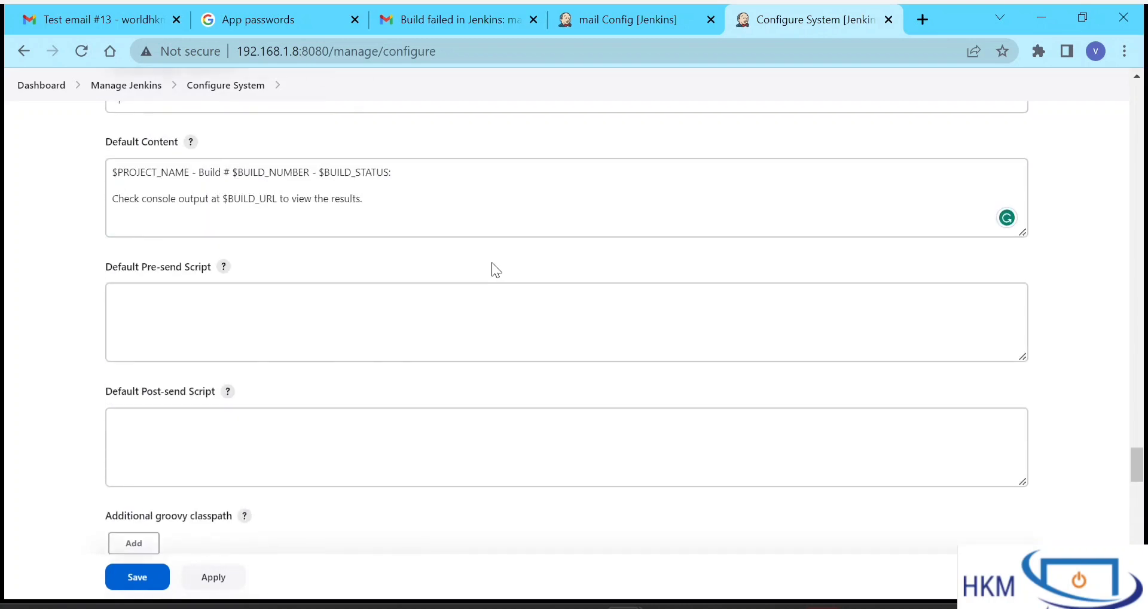
scroll(491, 269, up, 10)
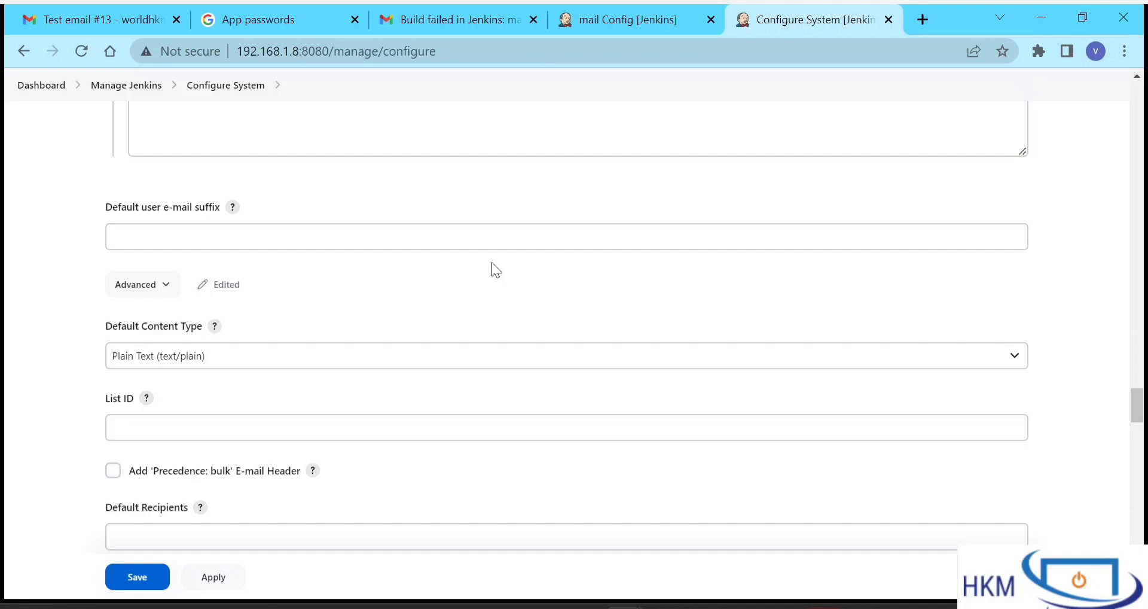
scroll(491, 266, up, 3)
scroll(492, 266, down, 10)
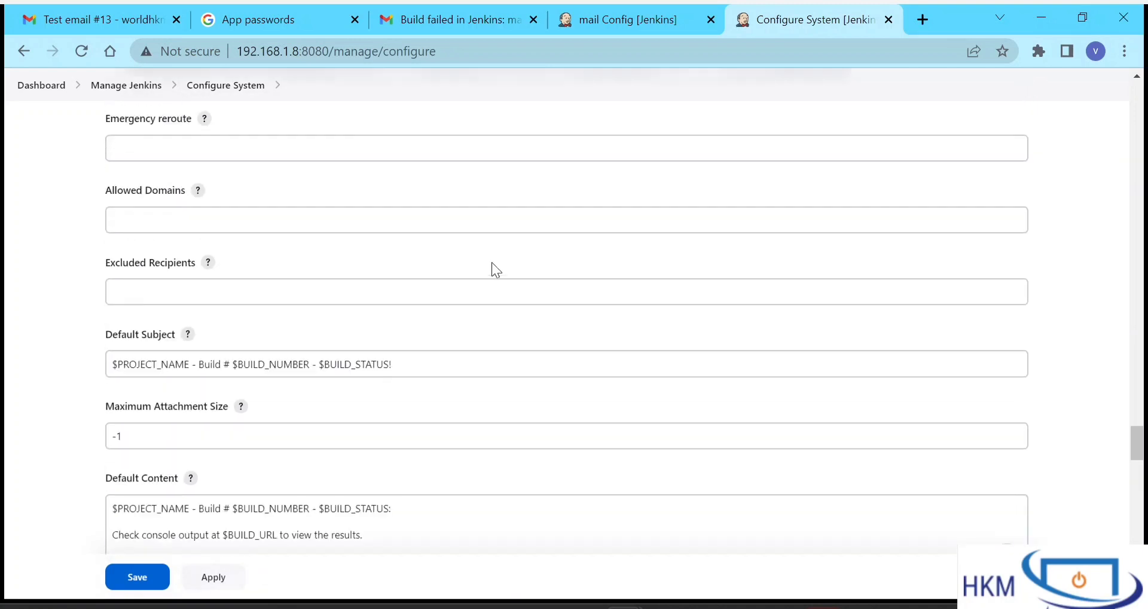
scroll(492, 262, down, 12)
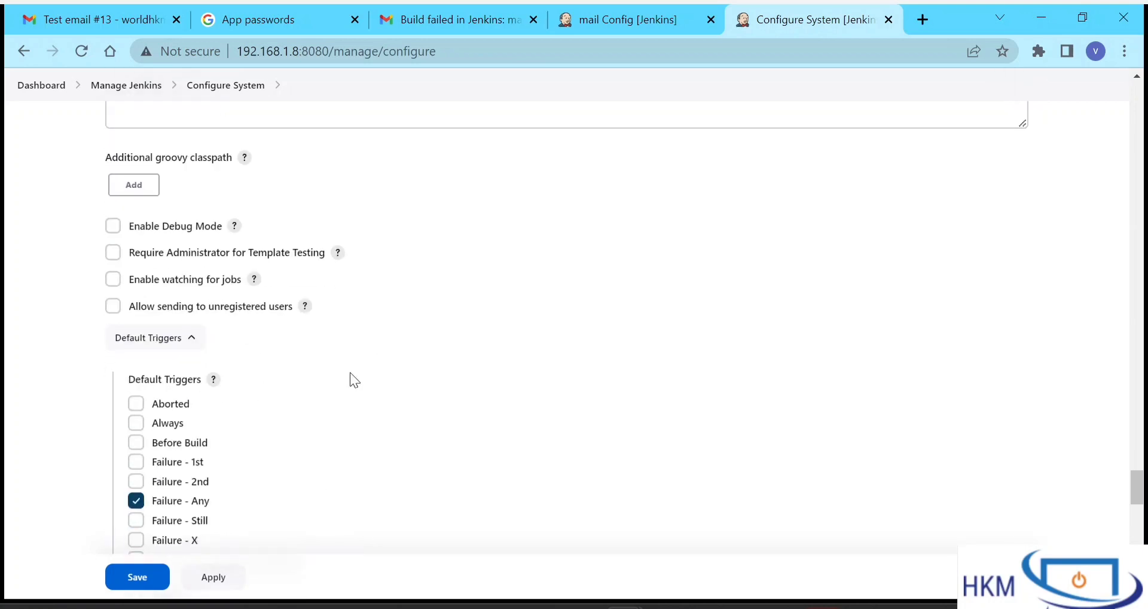
click(135, 423)
scroll(418, 395, up, 1)
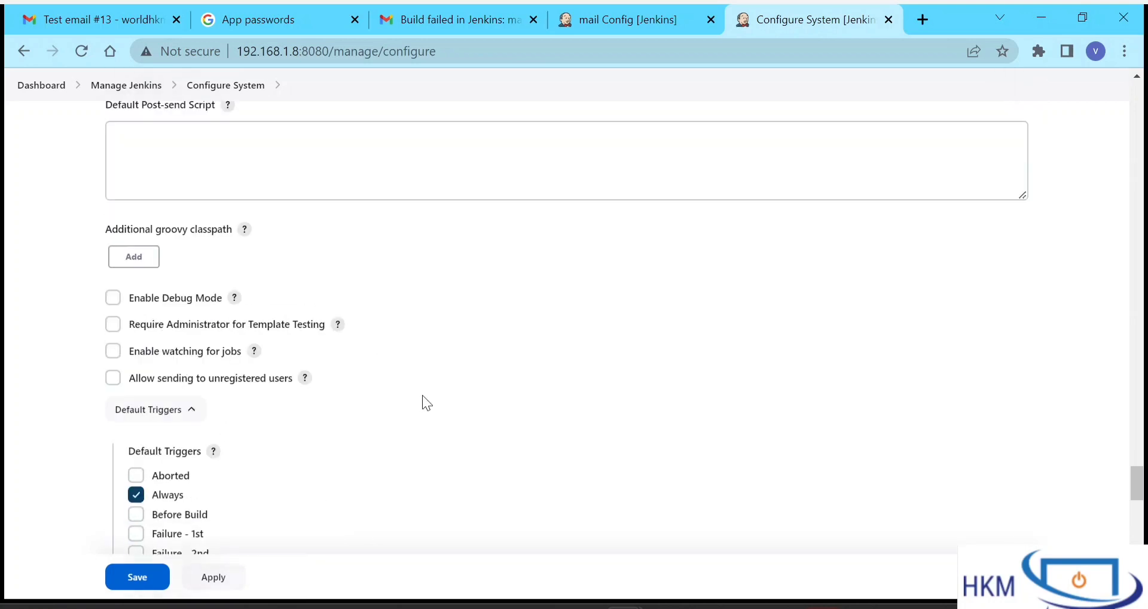
scroll(422, 402, up, 10)
scroll(422, 395, down, 20)
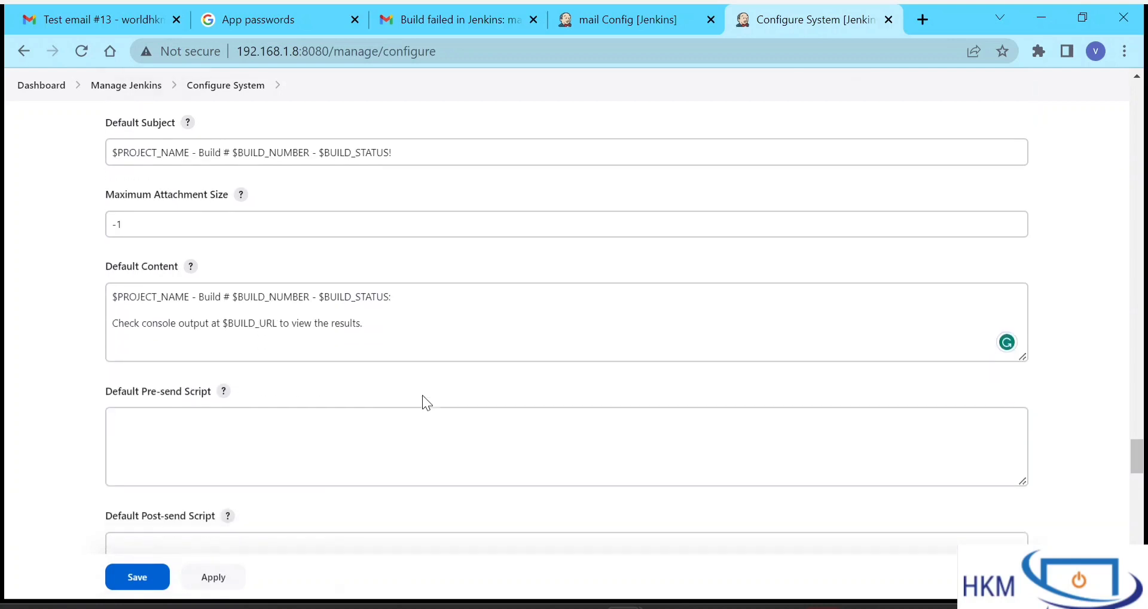
- Save the system e-mail settings and add an Editable Email Notification post-build action to the mail job
click(155, 589)
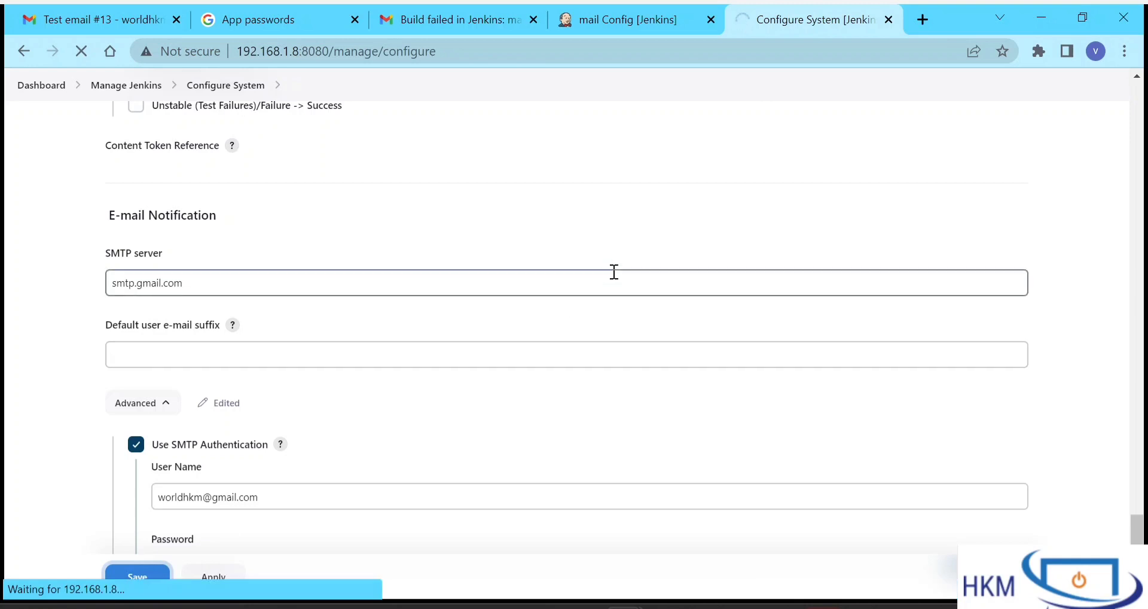
click(639, 24)
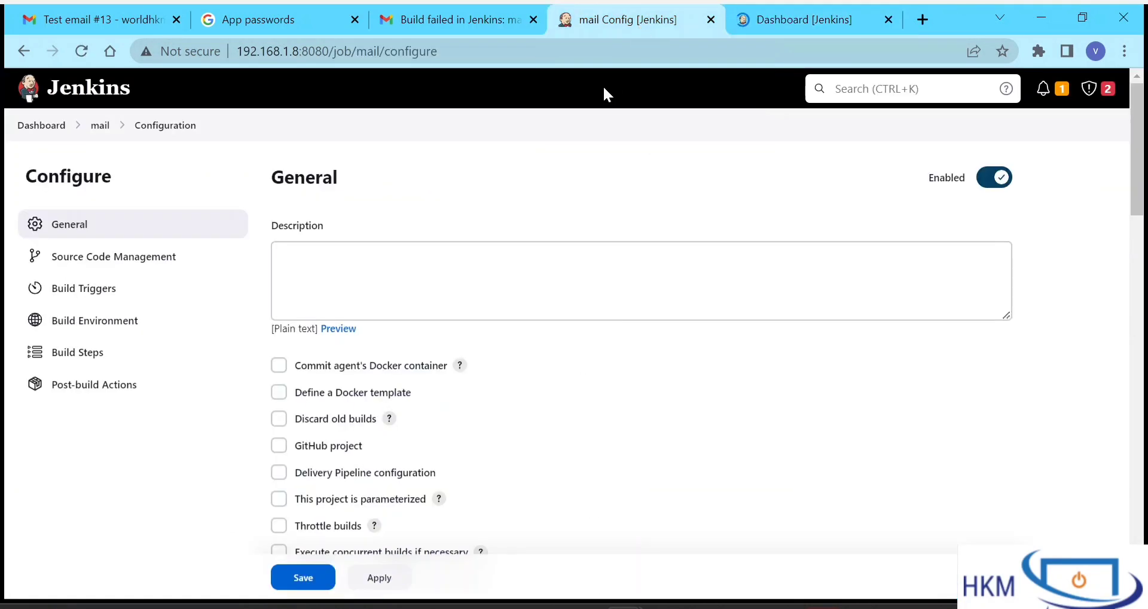
scroll(428, 447, down, 20)
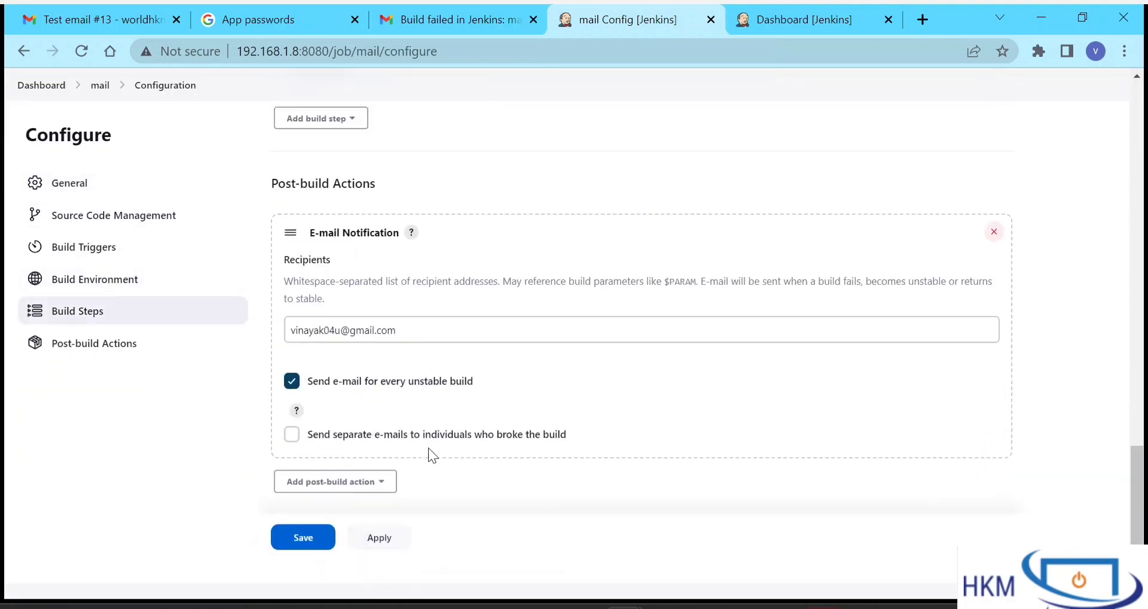
scroll(428, 447, down, 1)
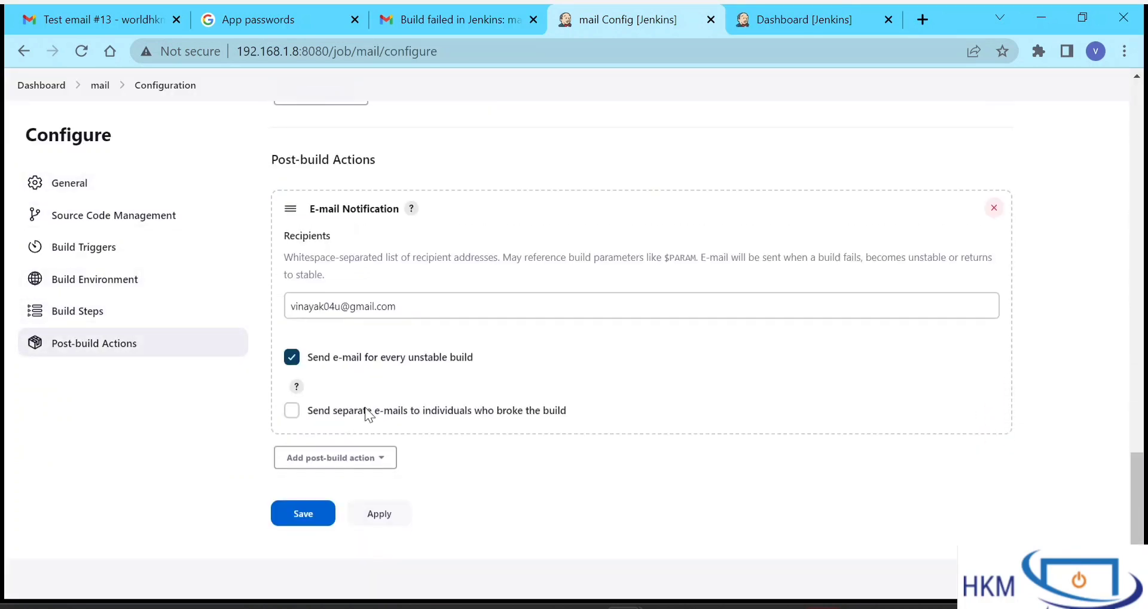
click(367, 462)
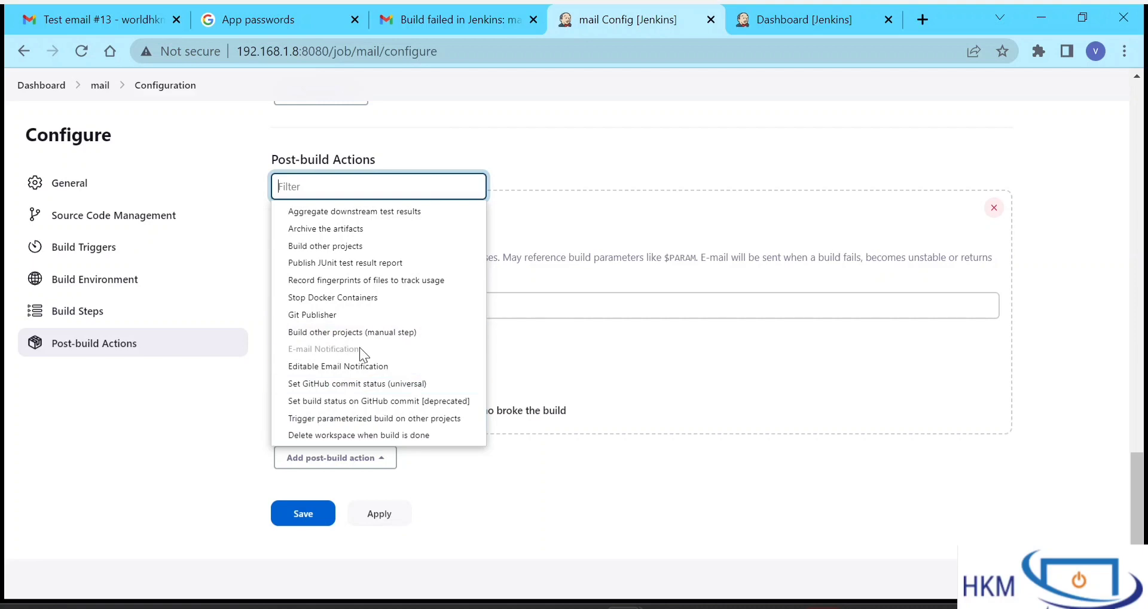
click(368, 368)
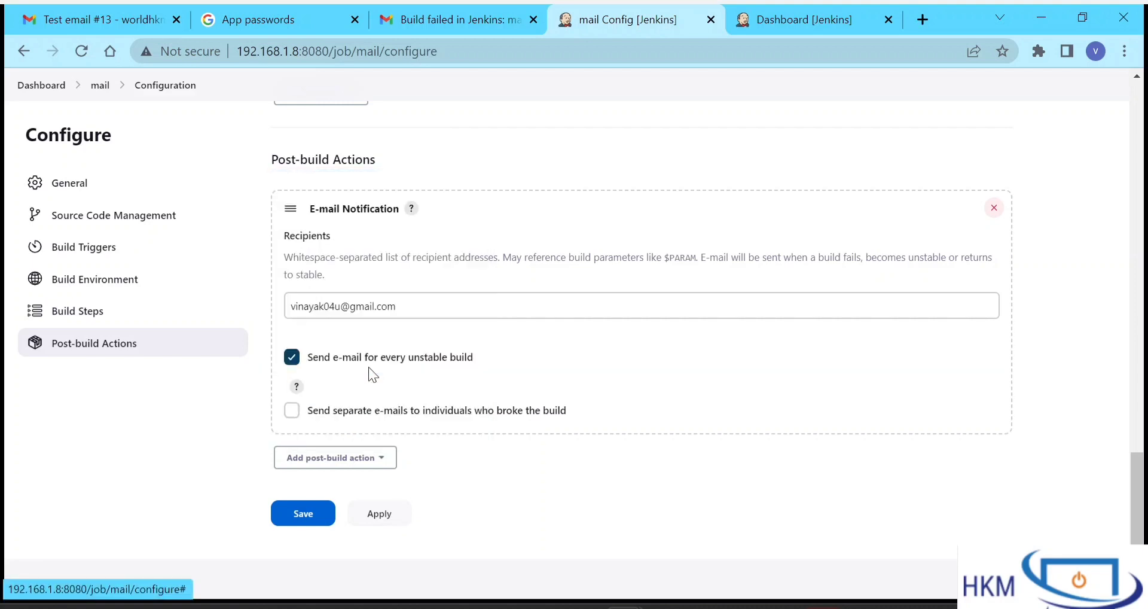
- Reopen Dashboard > Manage Jenkins > Configure System, then return to the mail job's tab
click(794, 9)
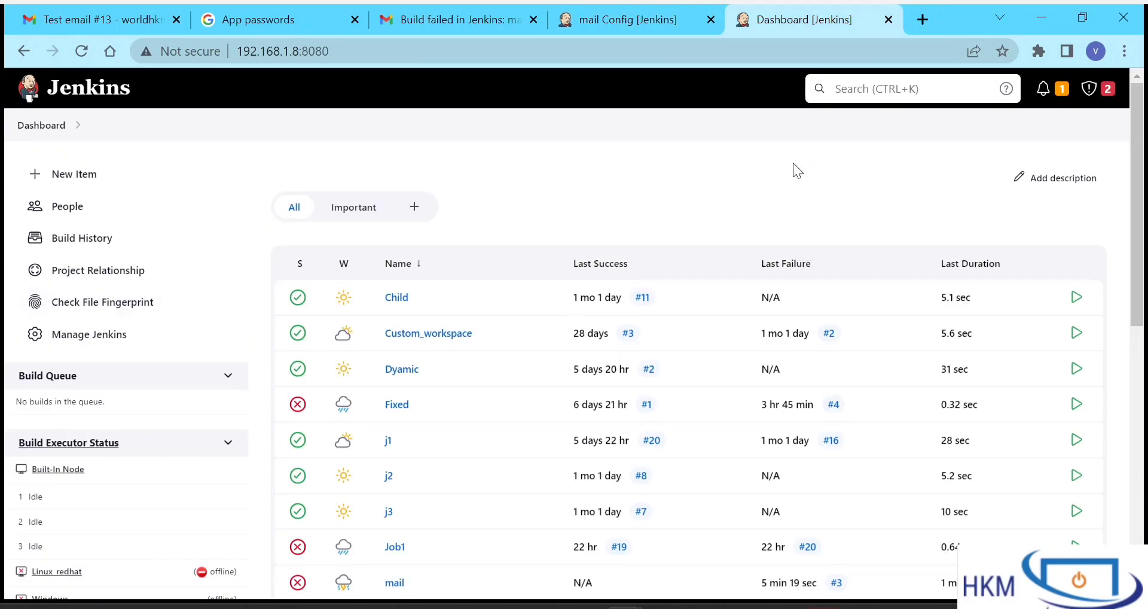
click(94, 336)
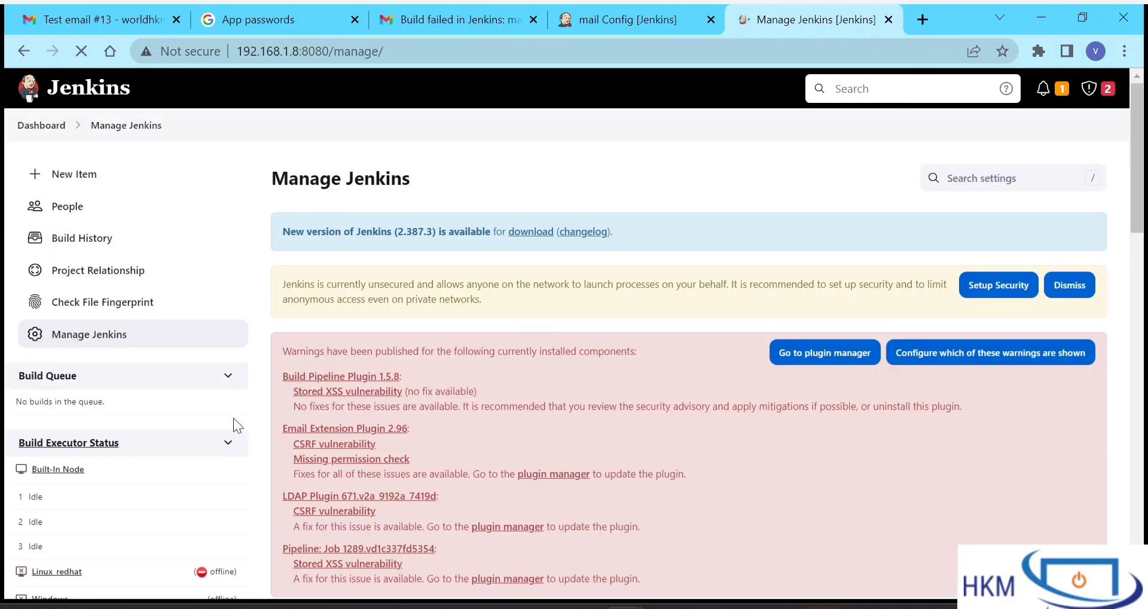
scroll(340, 414, down, 10)
scroll(341, 415, up, 3)
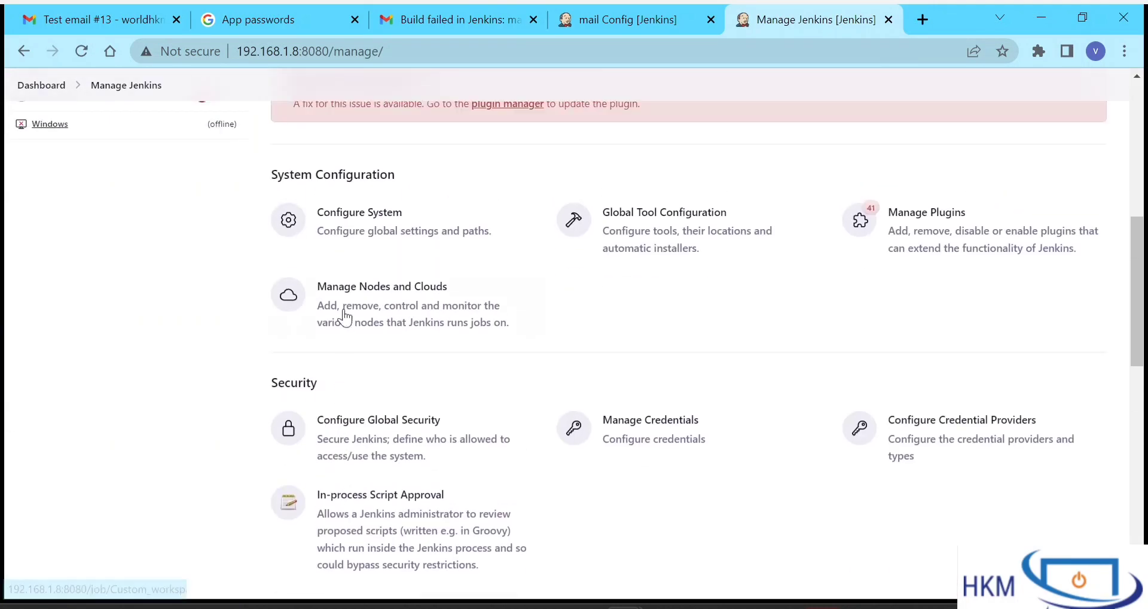
click(343, 216)
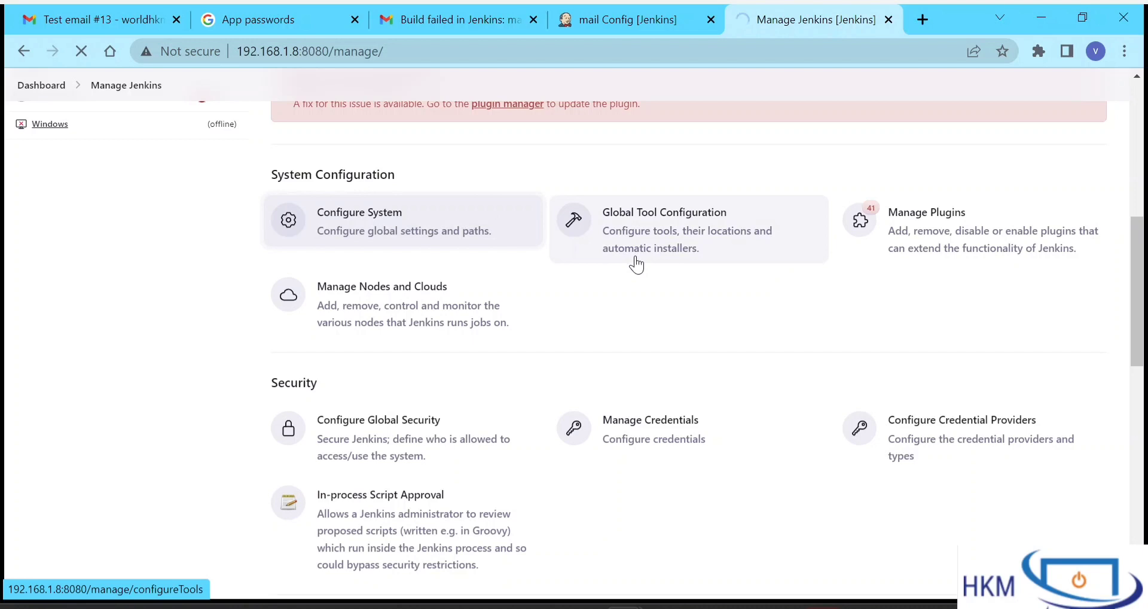
click(658, 8)
- Untick 'Send e-mail for every unstable build' in the mail job's E-mail Notification
scroll(397, 423, down, 2)
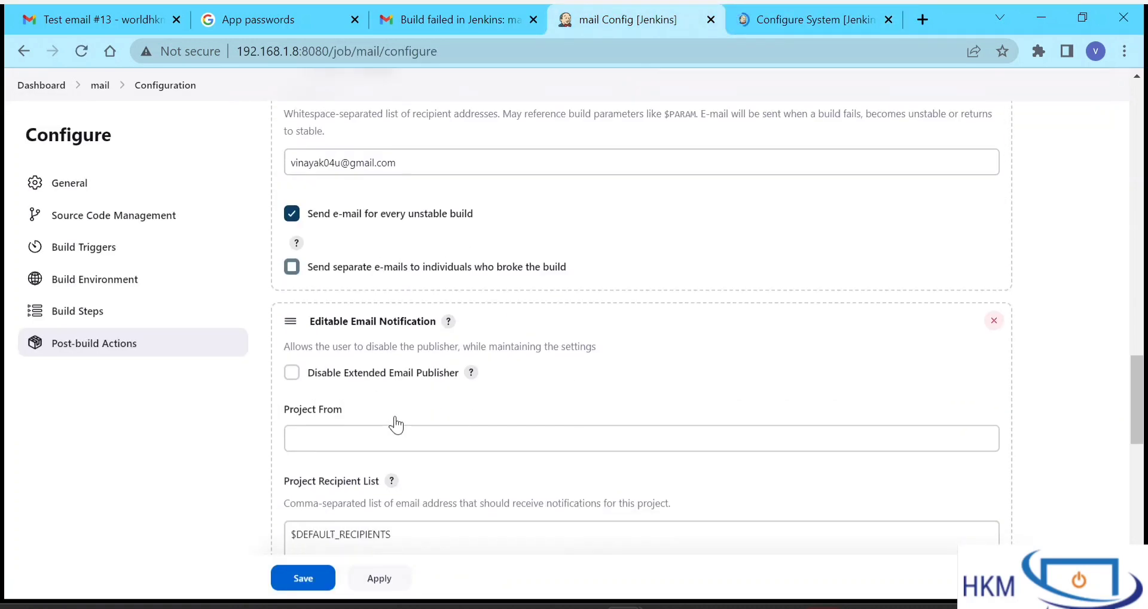
scroll(396, 416, up, 3)
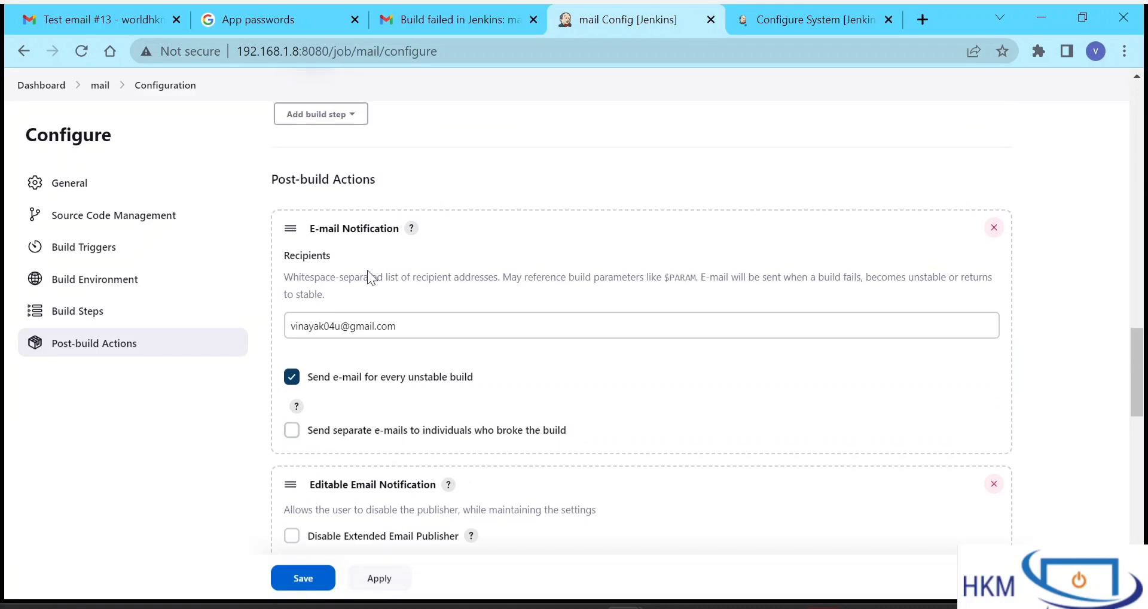
drag(404, 327, 235, 328)
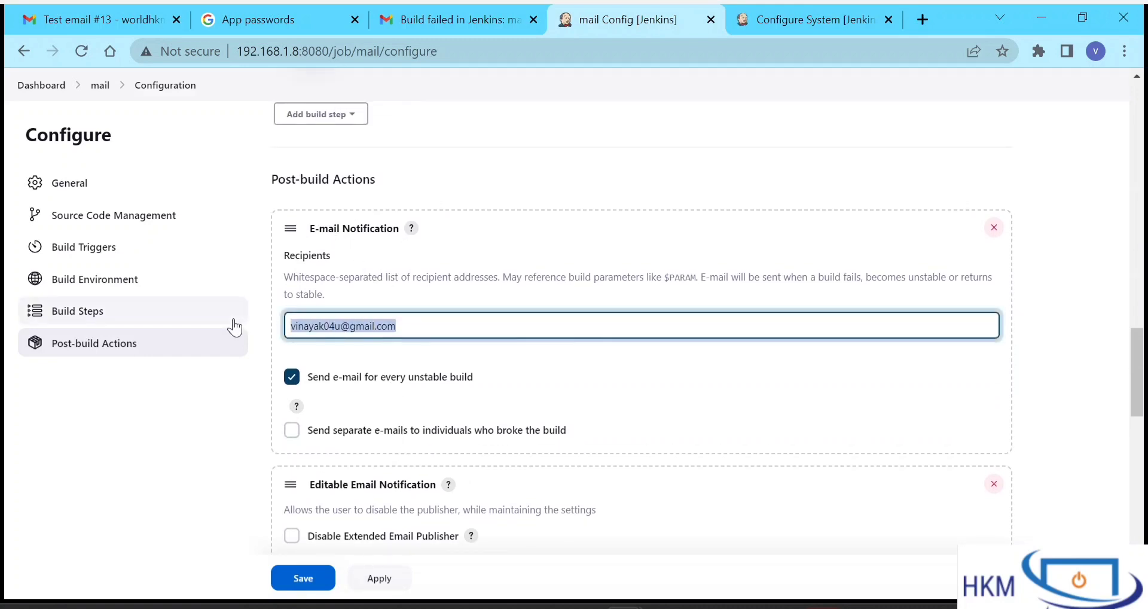
click(293, 382)
click(293, 378)
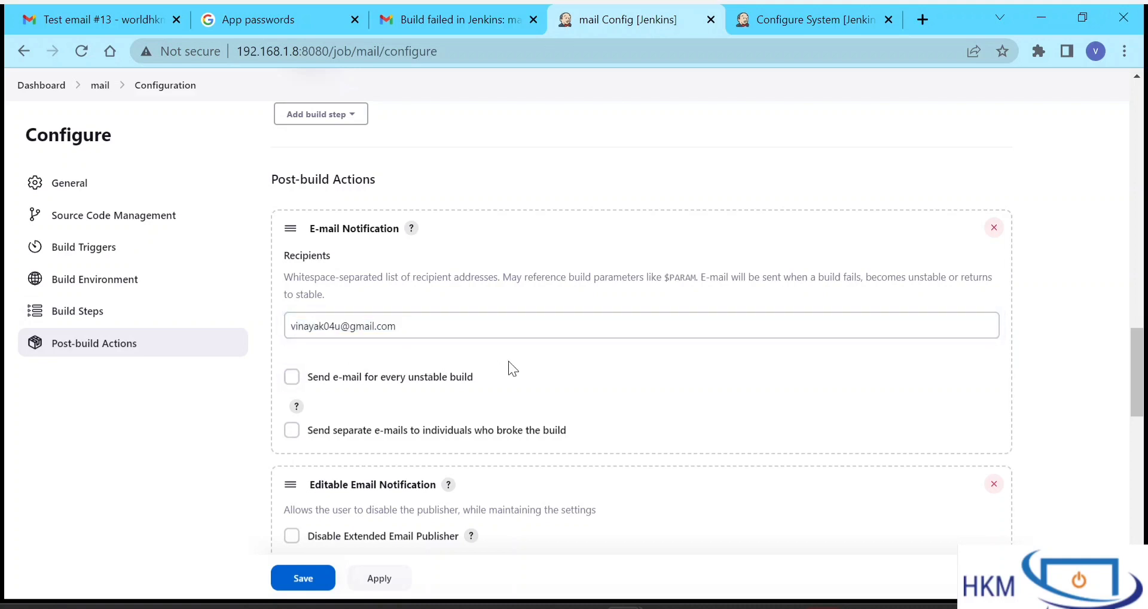
- Review the Extended E-mail Default Triggers on the Configure System tab
click(774, 9)
scroll(600, 409, down, 10)
scroll(600, 409, down, 20)
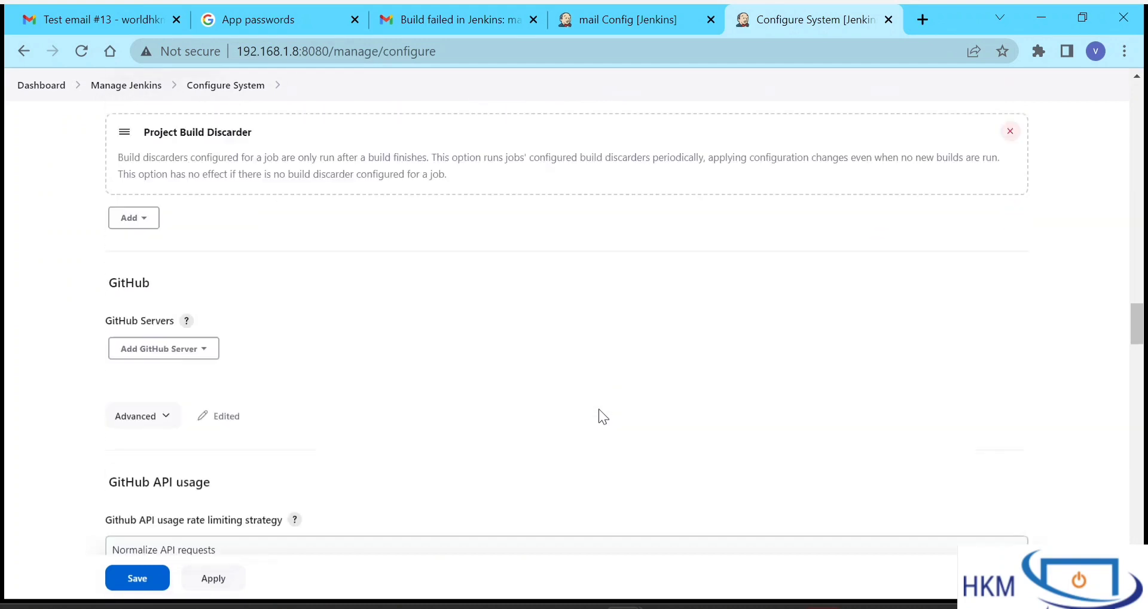
scroll(601, 409, down, 20)
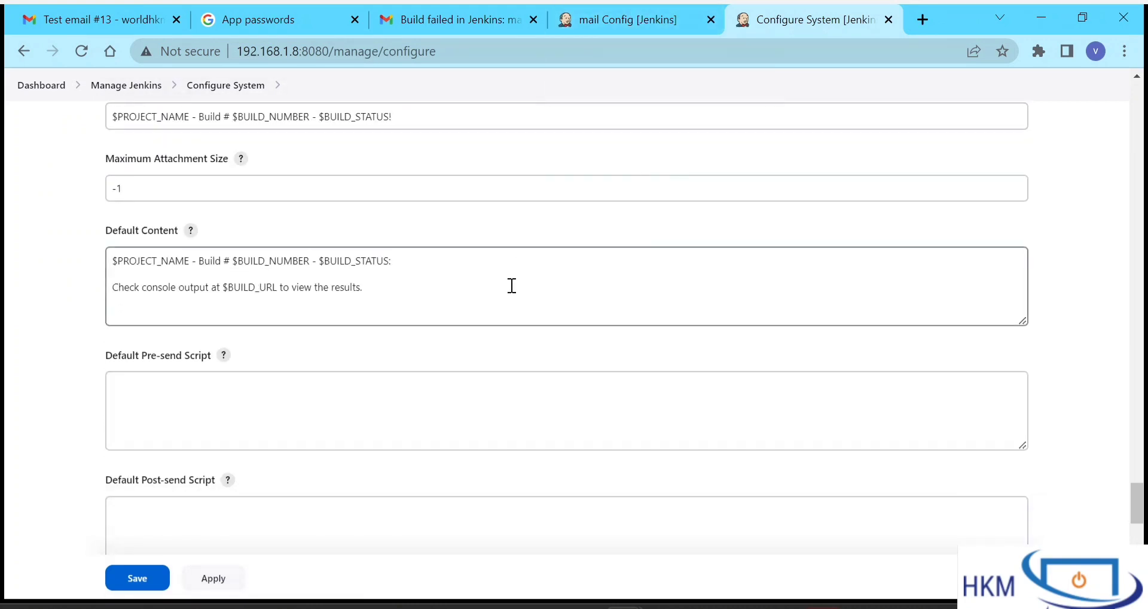
scroll(510, 285, down, 6)
scroll(262, 381, down, 3)
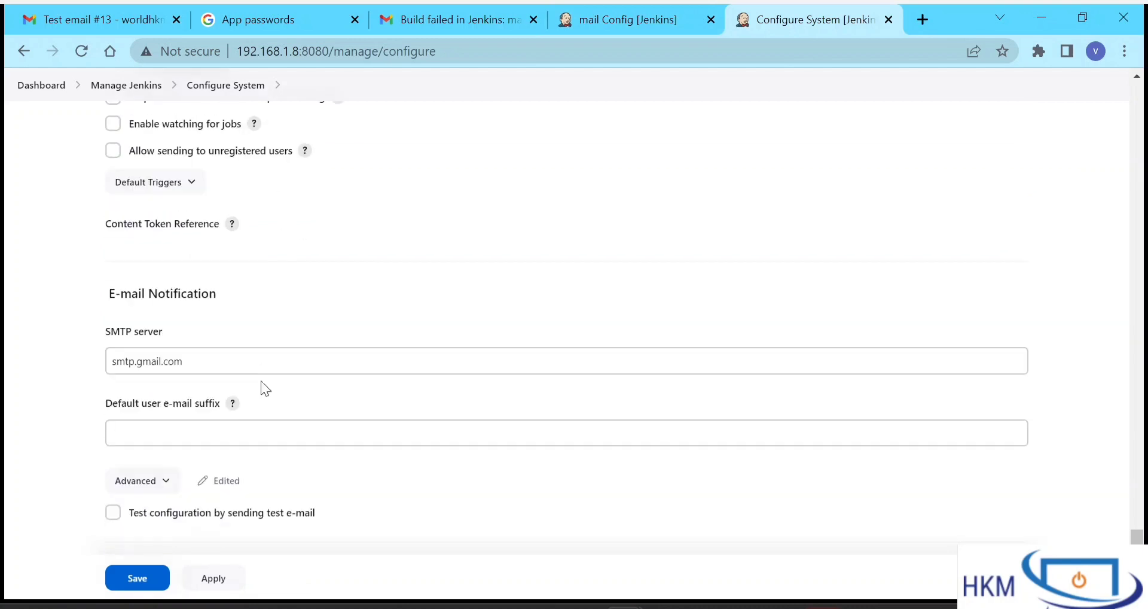
click(184, 183)
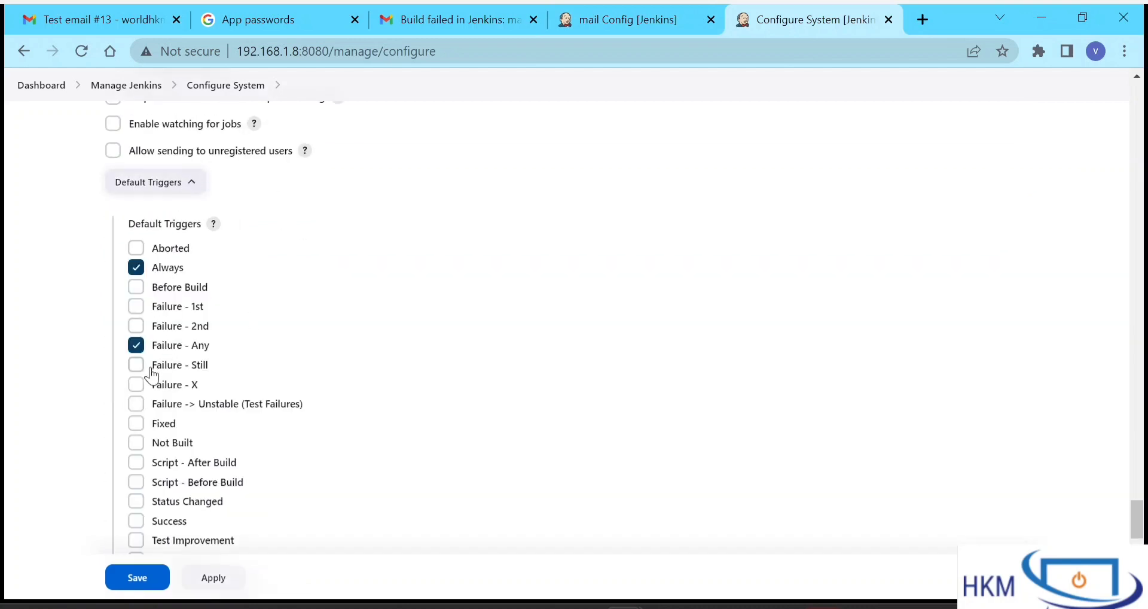
click(651, 14)
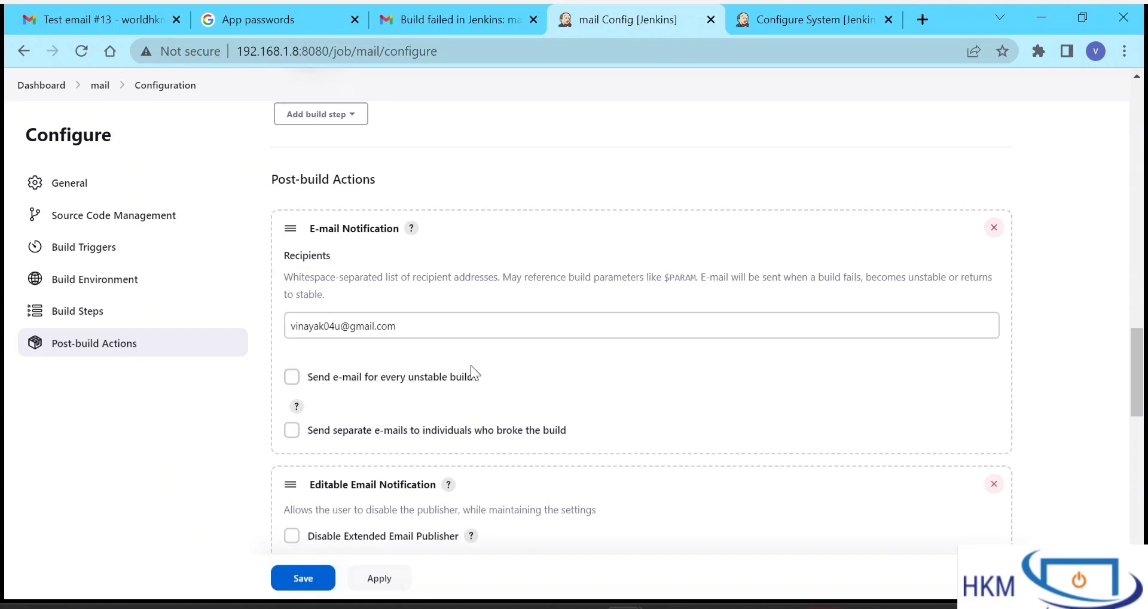
click(780, 14)
click(618, 18)
- Verify the recipient's Gmail address in the job's E-mail Notification against the system settings
click(410, 323)
drag(410, 324, 235, 326)
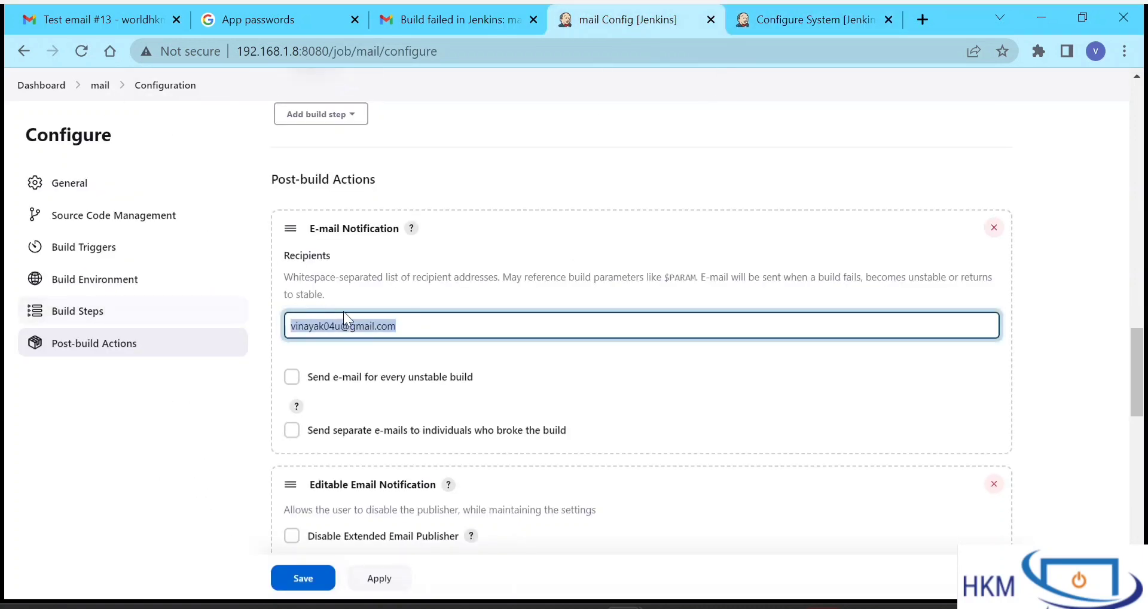
click(419, 323)
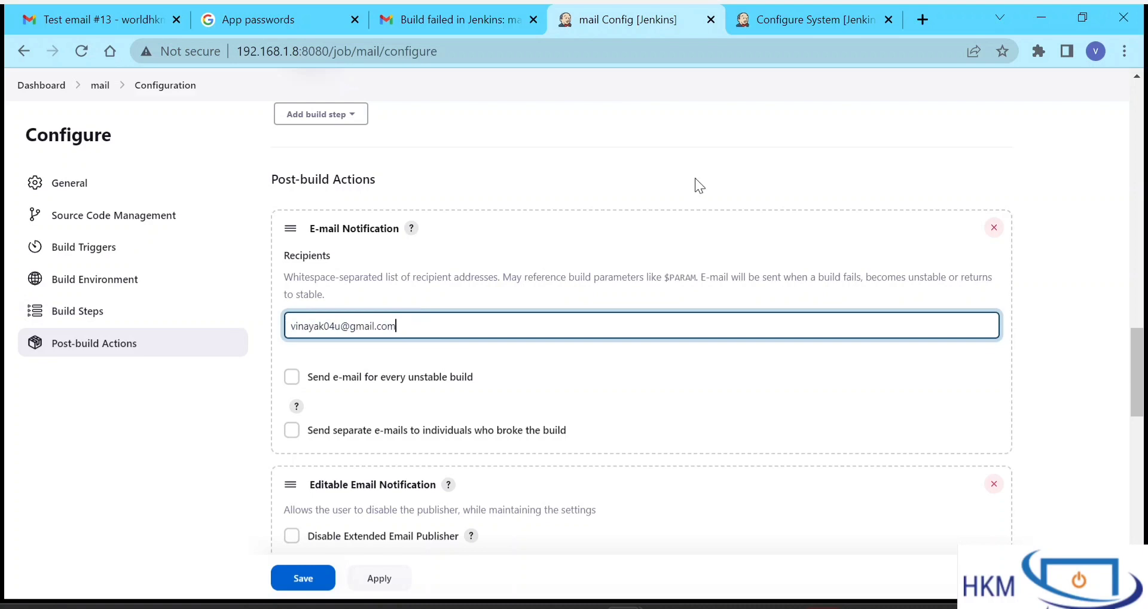
click(769, 19)
scroll(547, 288, up, 15)
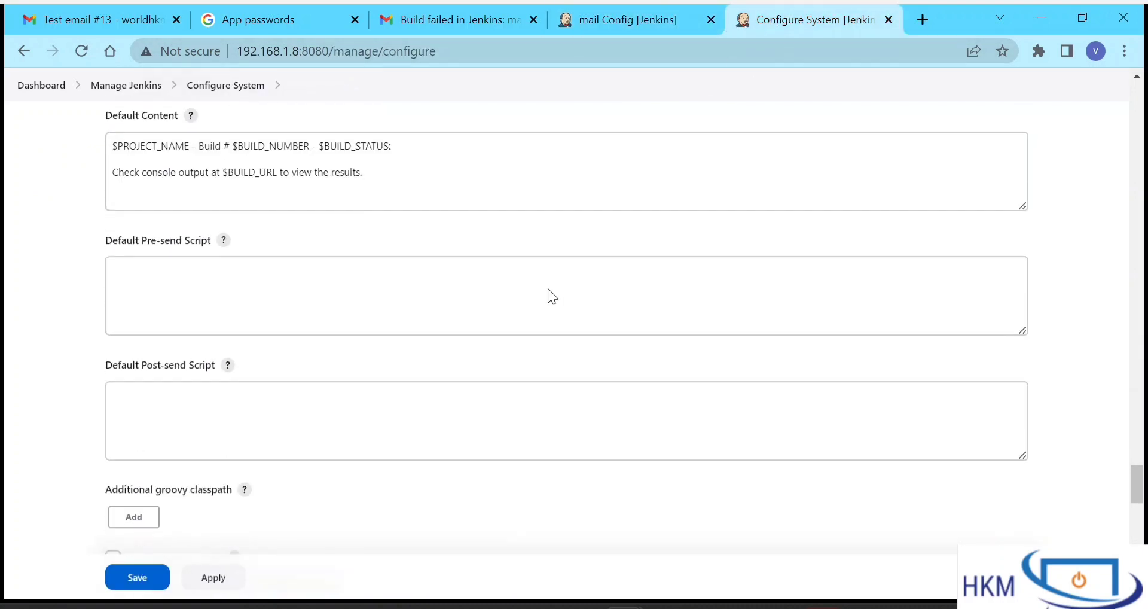
scroll(548, 288, up, 8)
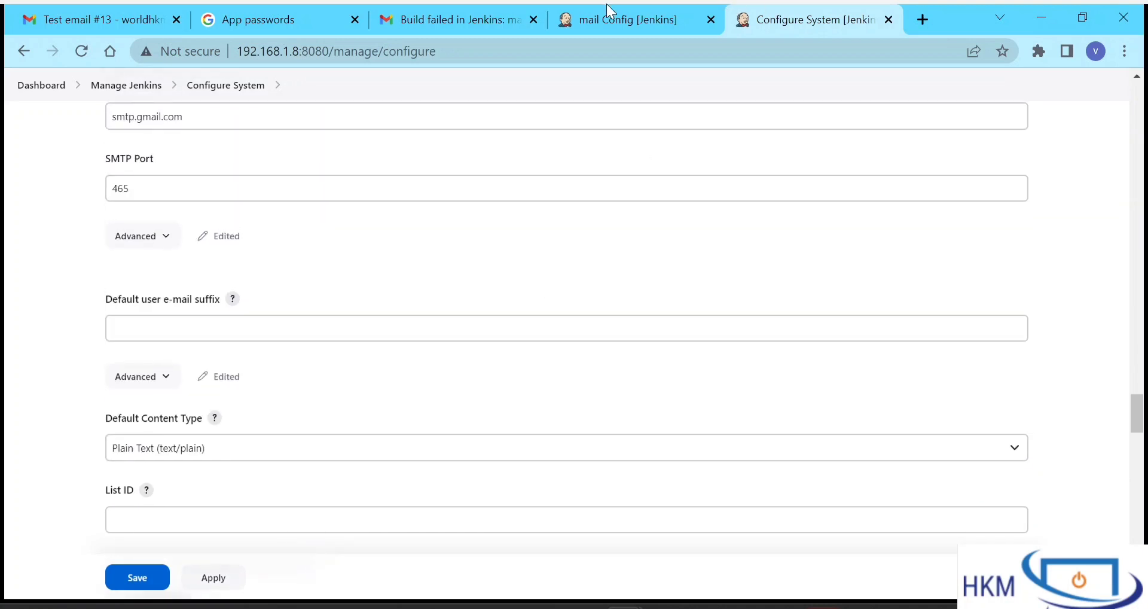
click(613, 19)
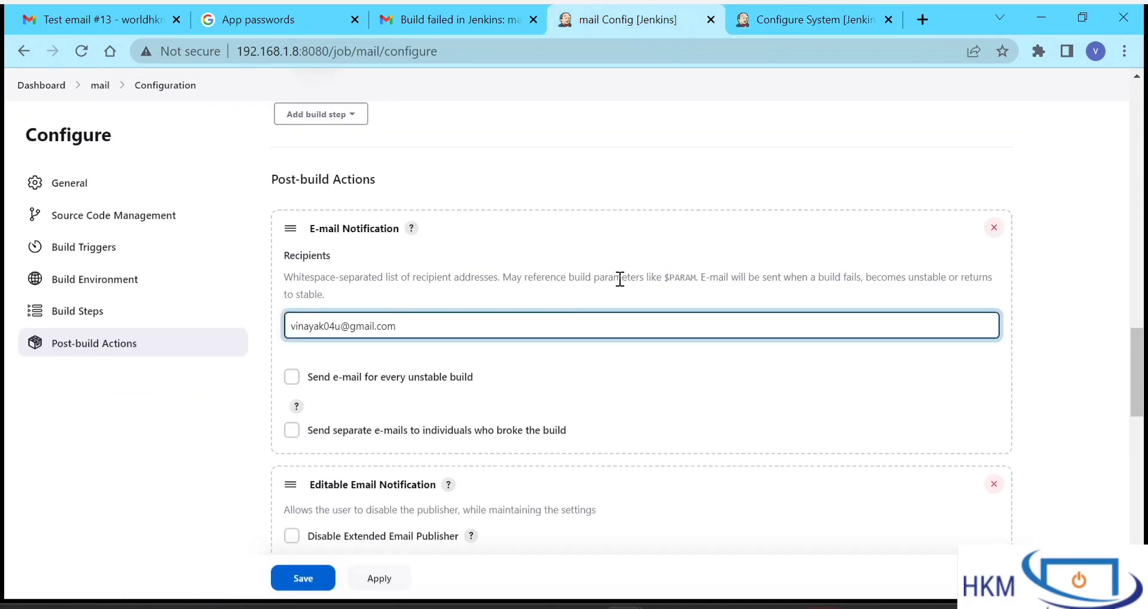